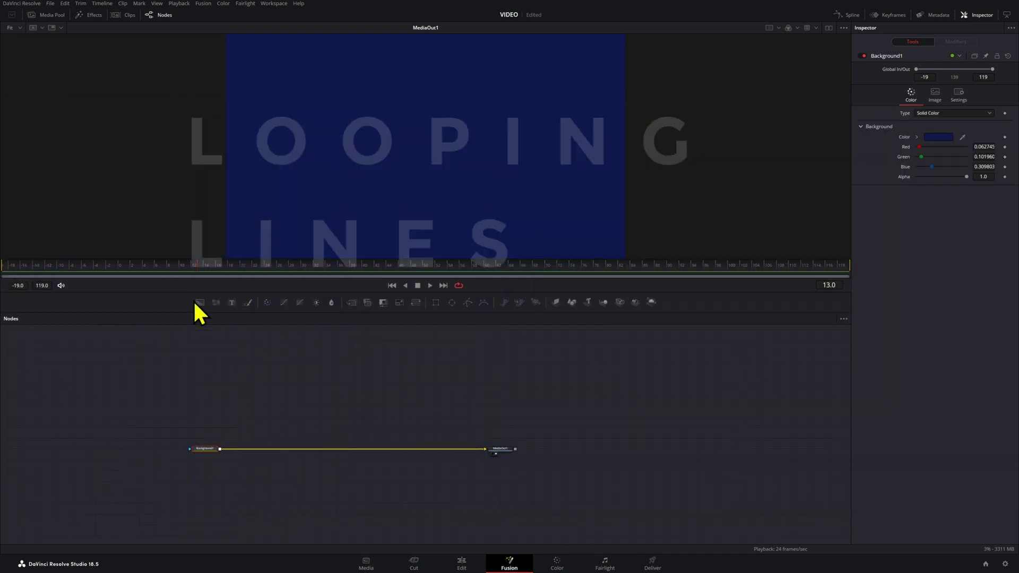
# Add a second Background node merged over the blue background and color it with the custom yellow swatch.
pyautogui.moveTo(195, 302); pyautogui.dragTo(220, 447)
pyautogui.click(938, 137)
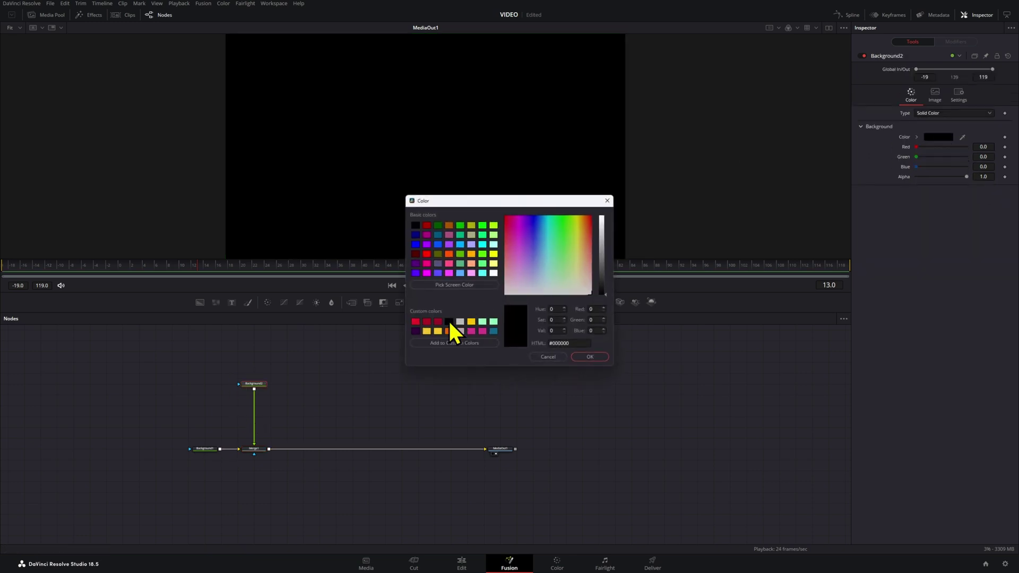
pyautogui.click(427, 331)
pyautogui.click(589, 357)
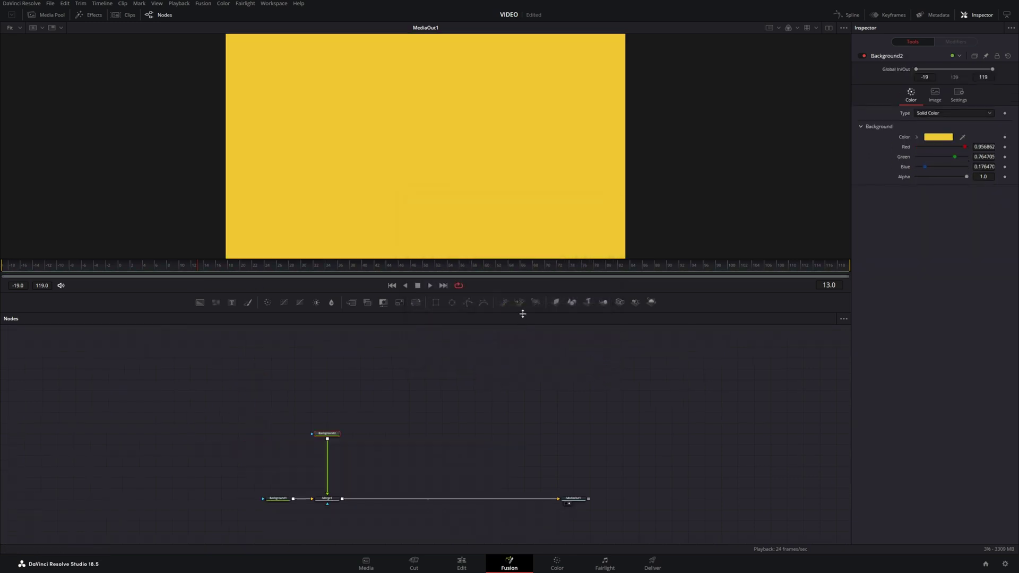
# Mask the yellow Background node with a Polygon, turn off its inversion and draw a horizontal line near the frame's center.
pyautogui.click(468, 302)
pyautogui.moveTo(333, 419); pyautogui.dragTo(328, 401)
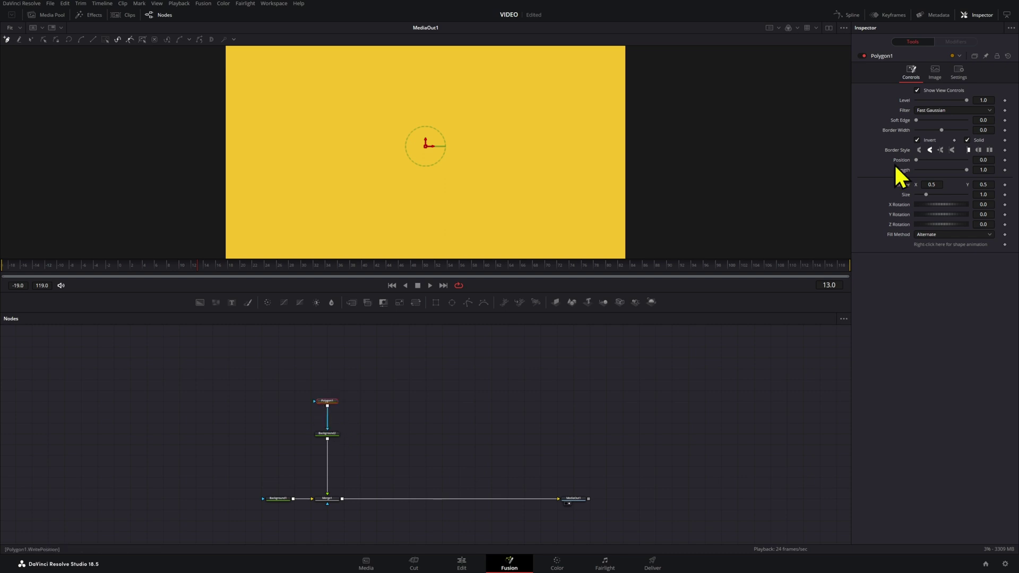
pyautogui.click(917, 141)
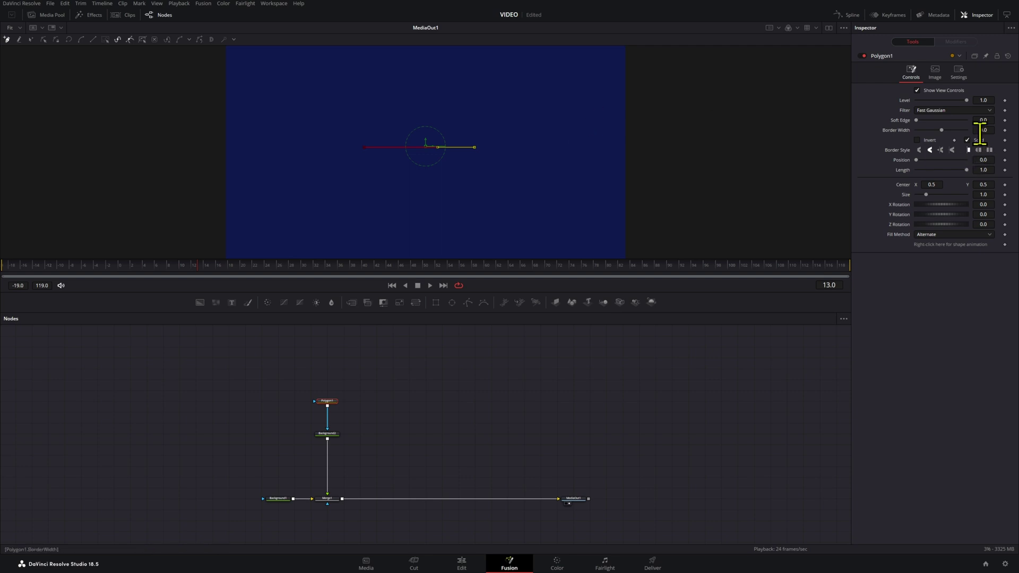
# Set the line's border width to 0.0106 and give it rounded ends.
pyautogui.moveTo(982, 130); pyautogui.dragTo(1001, 130)
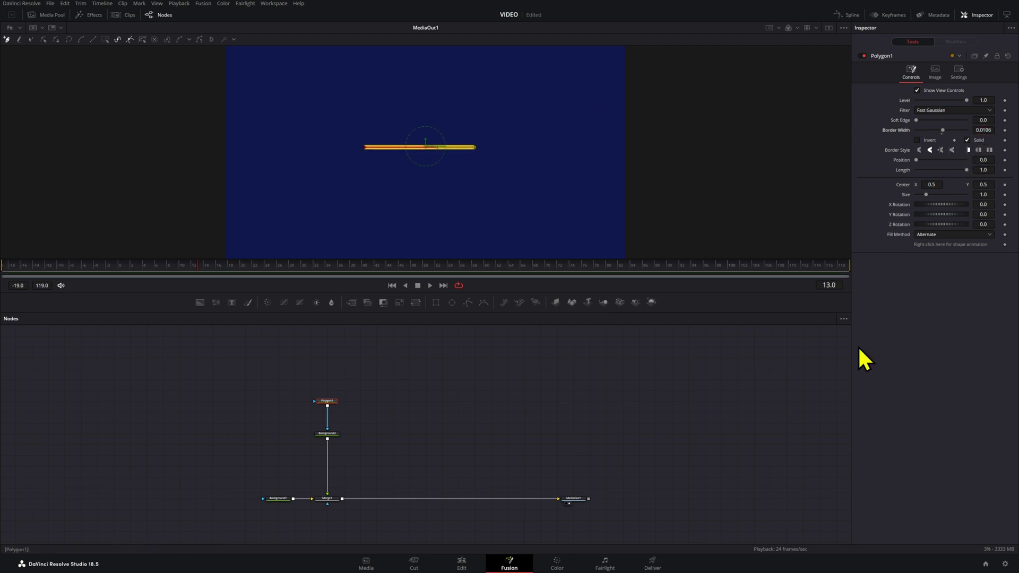
pyautogui.click(979, 150)
pyautogui.scroll(5, 478, 140)
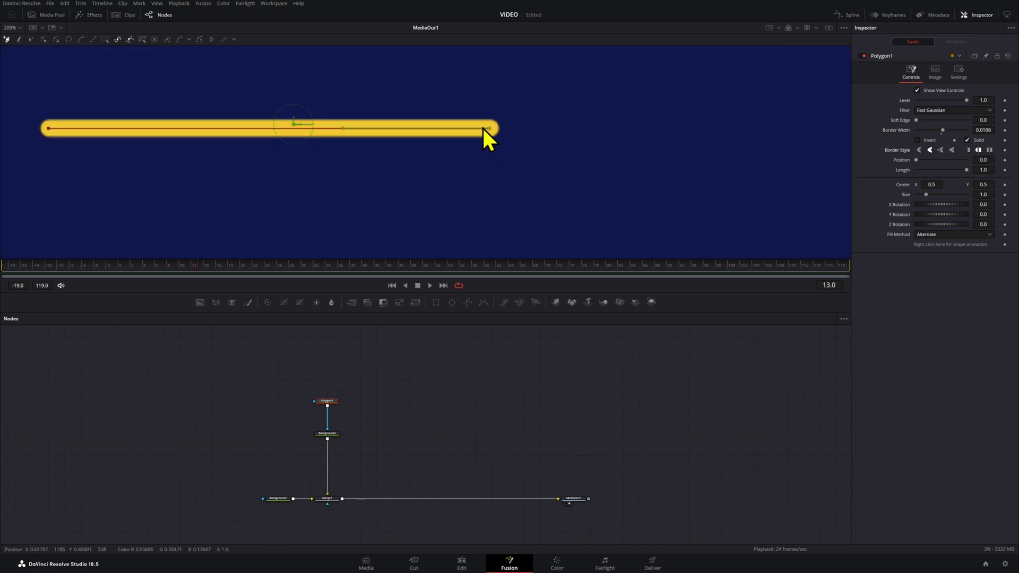
# Move the whole line just outside the frame's left edge, near the height of the frame's top.
pyautogui.scroll(-8, 482, 133)
pyautogui.scroll(3, 504, 152)
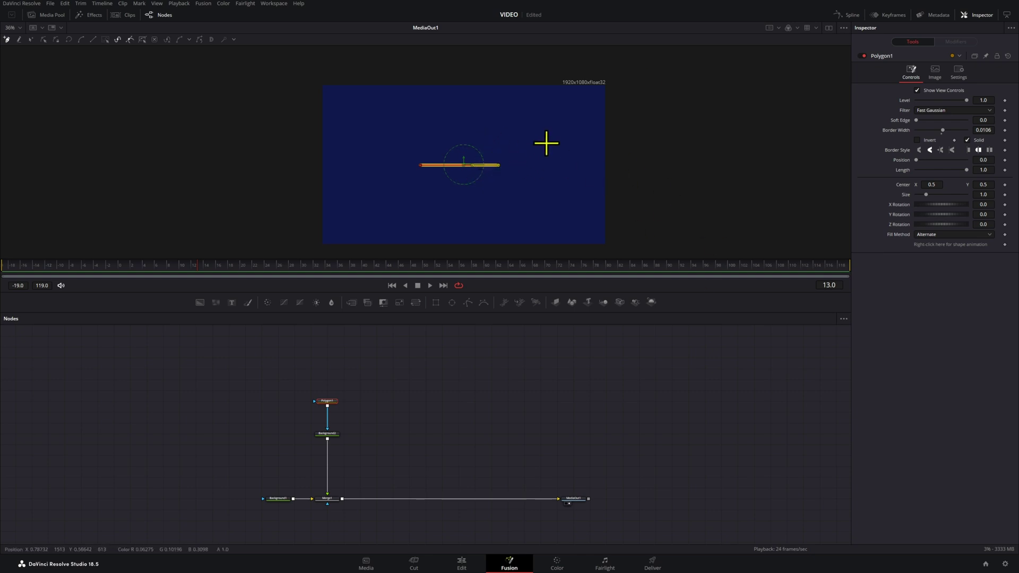
pyautogui.click(546, 143)
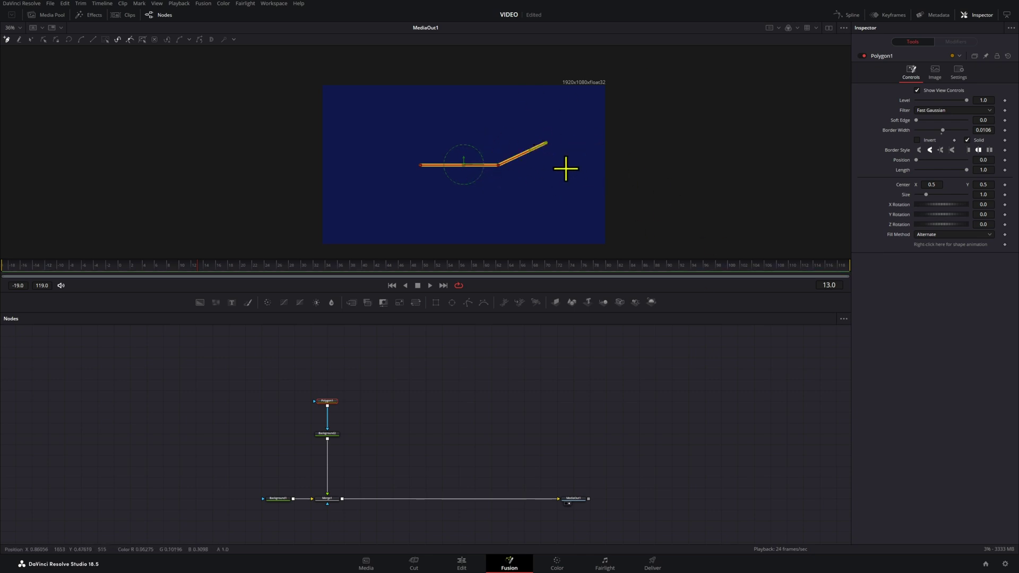
pyautogui.hotkey('ctrl', 'z')
pyautogui.click(394, 165)
pyautogui.moveTo(498, 165)
pyautogui.mouseDown()
pyautogui.moveTo(494, 130)
pyautogui.moveTo(493, 164)
pyautogui.mouseUp()
pyautogui.moveTo(380, 132); pyautogui.dragTo(308, 99)
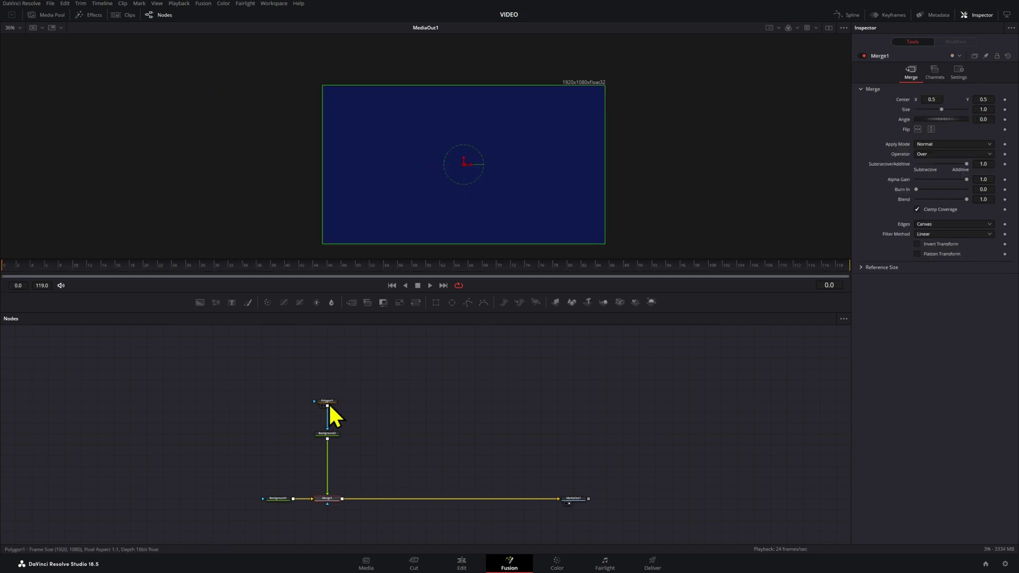
# Keyframe the Polygon's Center at frame 0, set its Center X to 1.892 at frame 18 and preview the motion.
pyautogui.click(328, 402)
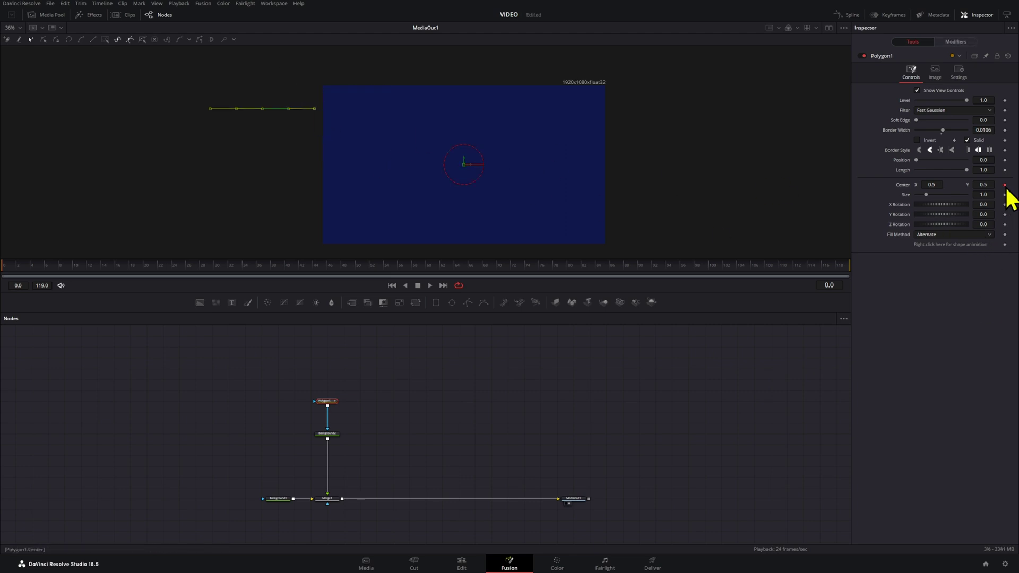
pyautogui.click(109, 273)
pyautogui.moveTo(940, 184); pyautogui.dragTo(998, 185)
pyautogui.press('space')
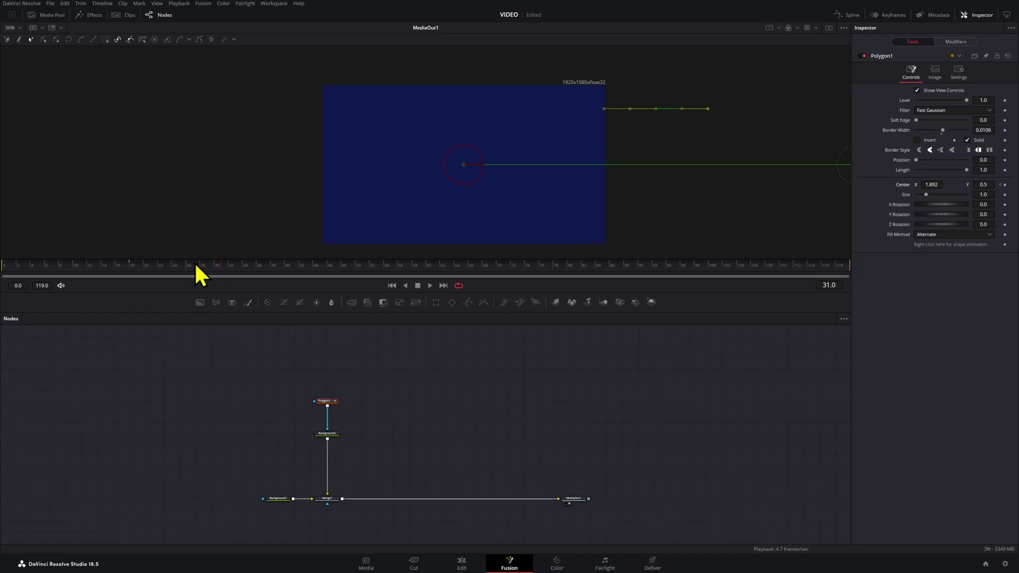
pyautogui.click(130, 265)
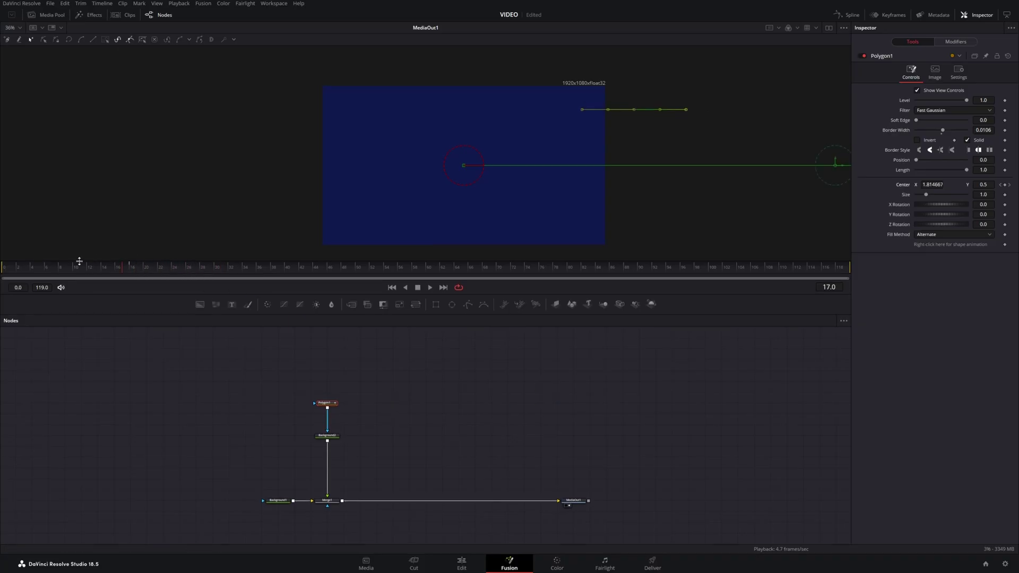
pyautogui.moveTo(64, 268); pyautogui.dragTo(9, 276)
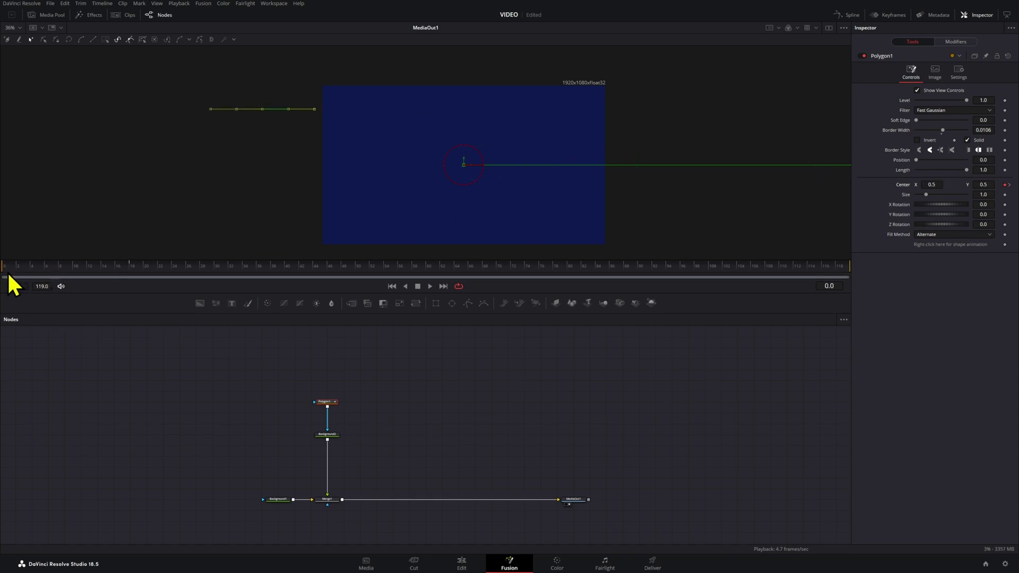
# Loop the Polygon's Center displacement keyframes and play back the repeating line.
pyautogui.click(852, 15)
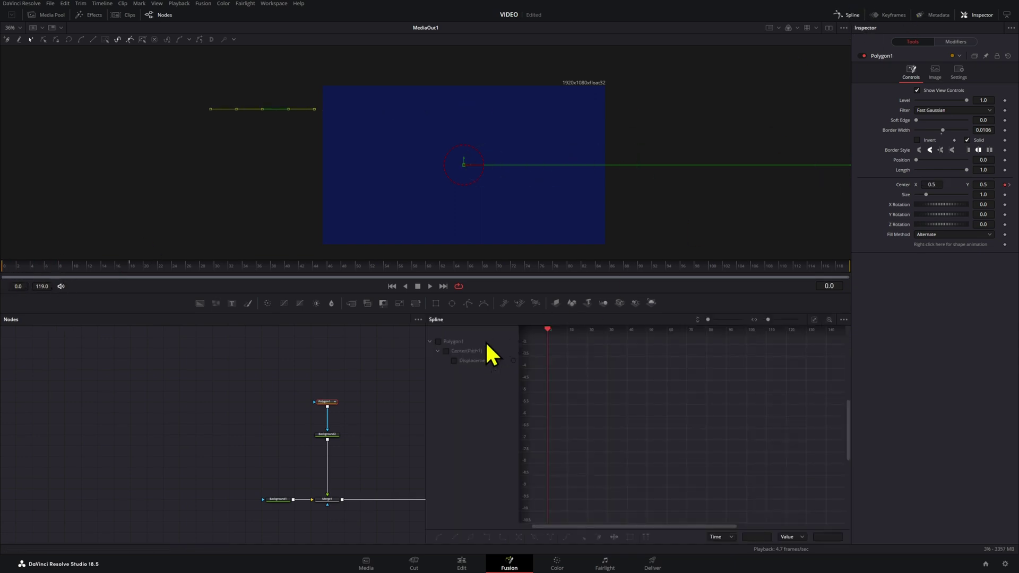
pyautogui.click(463, 340)
pyautogui.moveTo(667, 392); pyautogui.dragTo(527, 495)
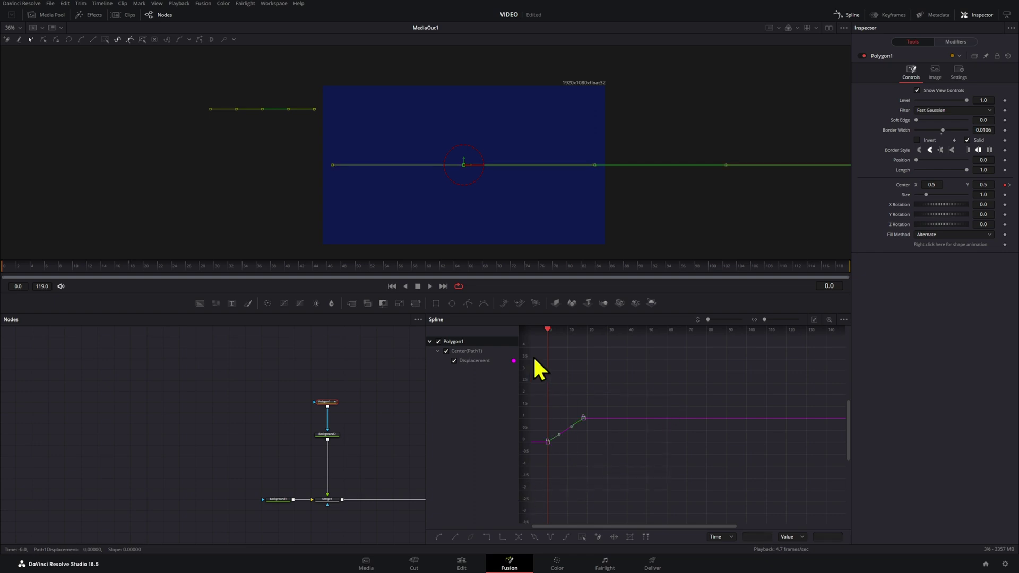
pyautogui.click(534, 537)
pyautogui.press('space')
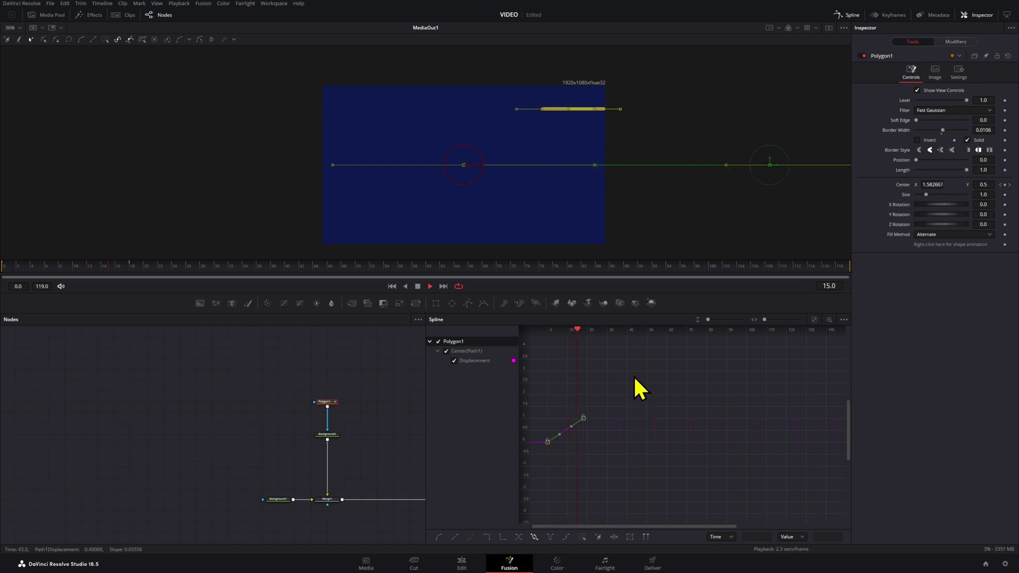
pyautogui.press('space')
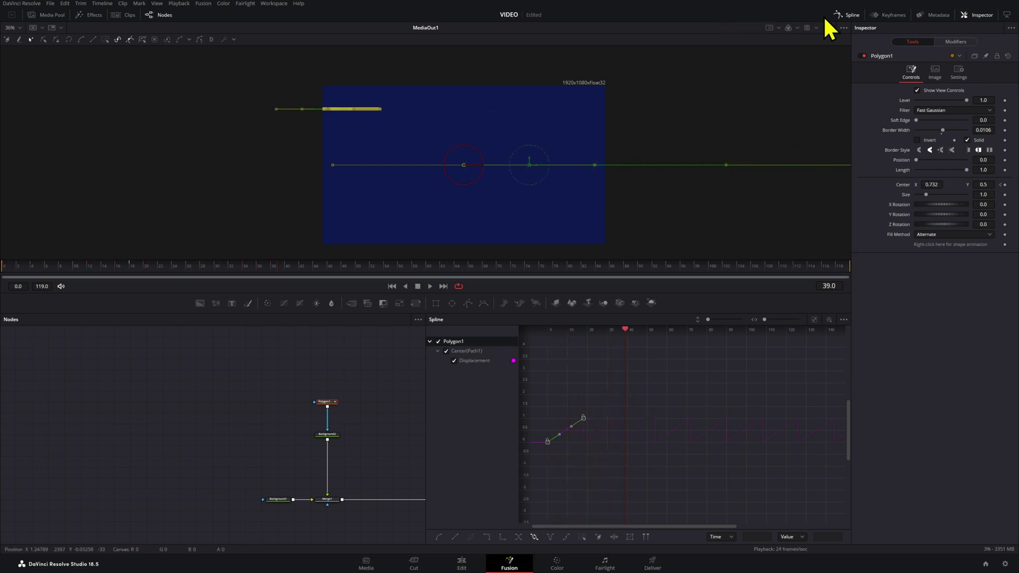
pyautogui.click(845, 15)
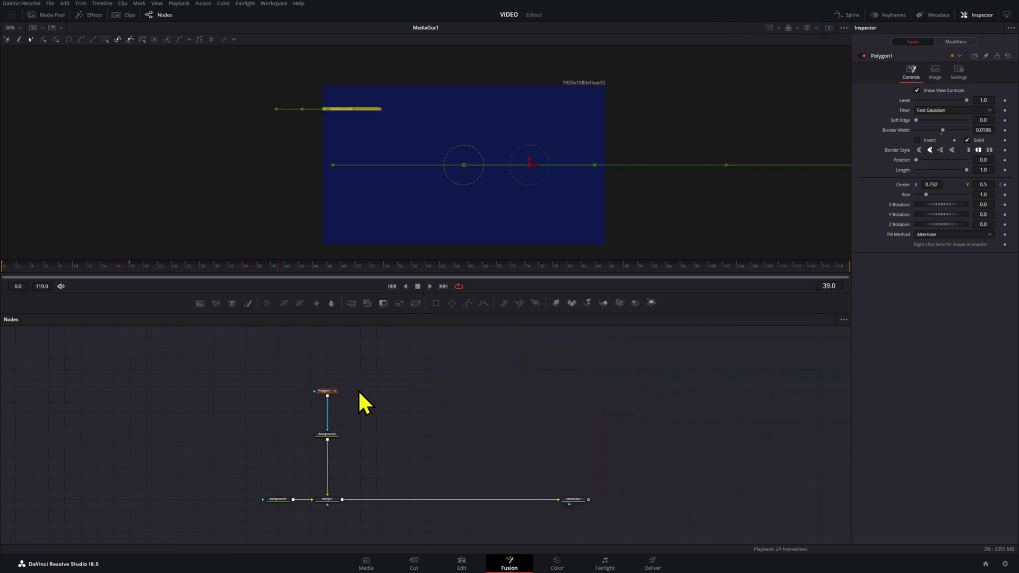
# Duplicate the line's Polygon node and, at frame 0, place the copy slightly lower outside the frame and shorten it.
pyautogui.hotkey('ctrl', 'v')
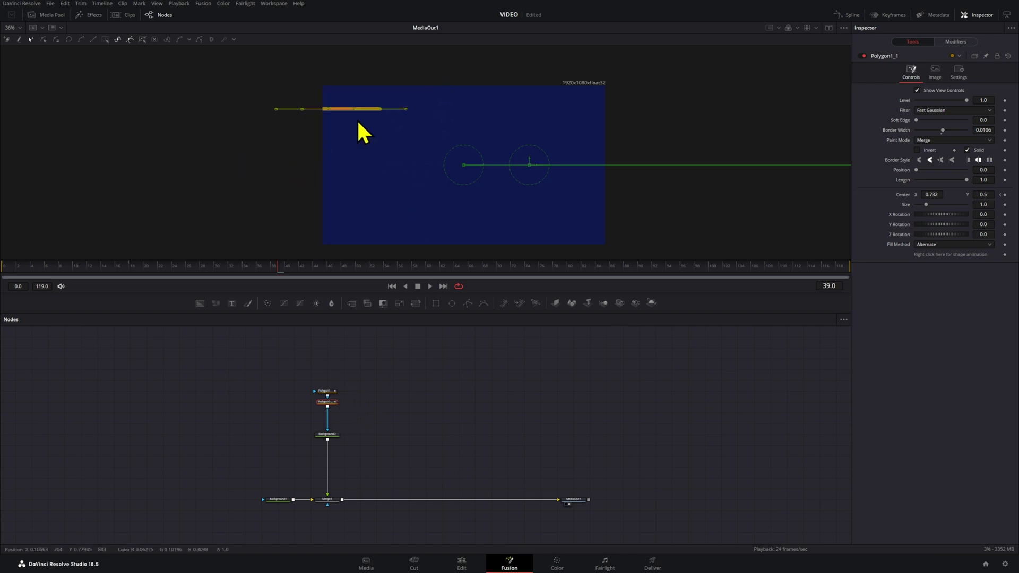
pyautogui.click(21, 269)
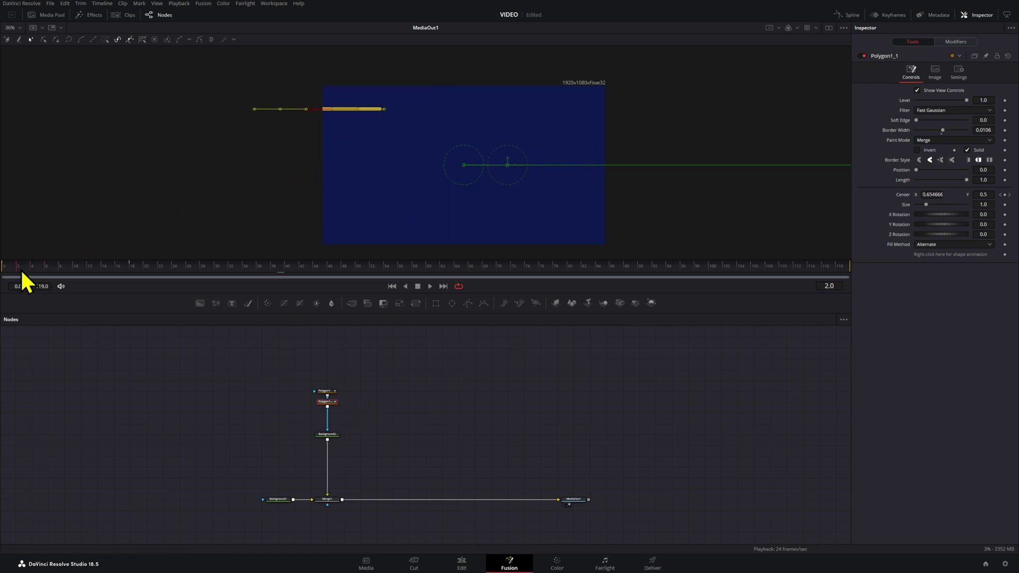
pyautogui.moveTo(313, 109); pyautogui.dragTo(271, 136)
pyautogui.click(314, 129)
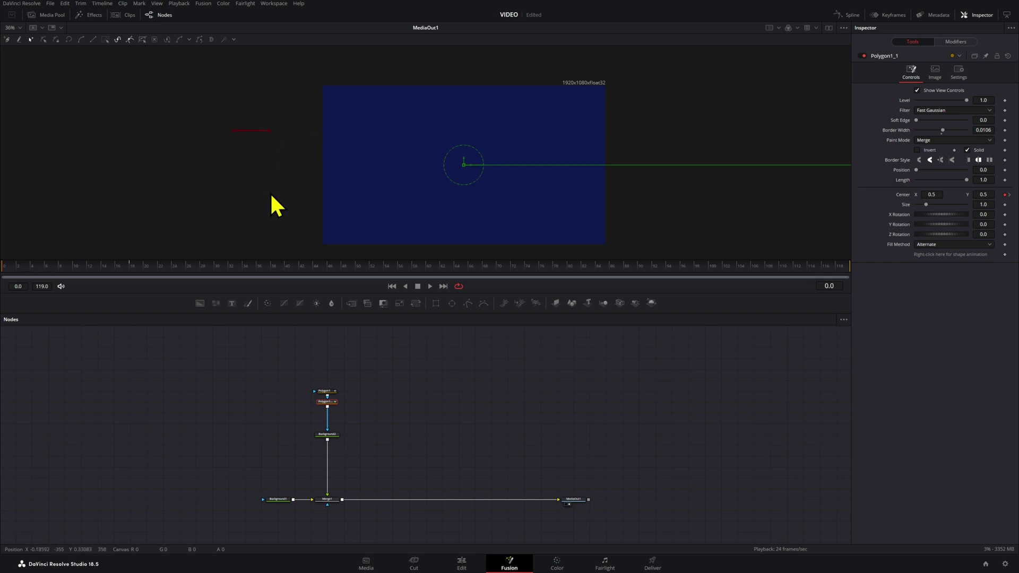
pyautogui.press('space')
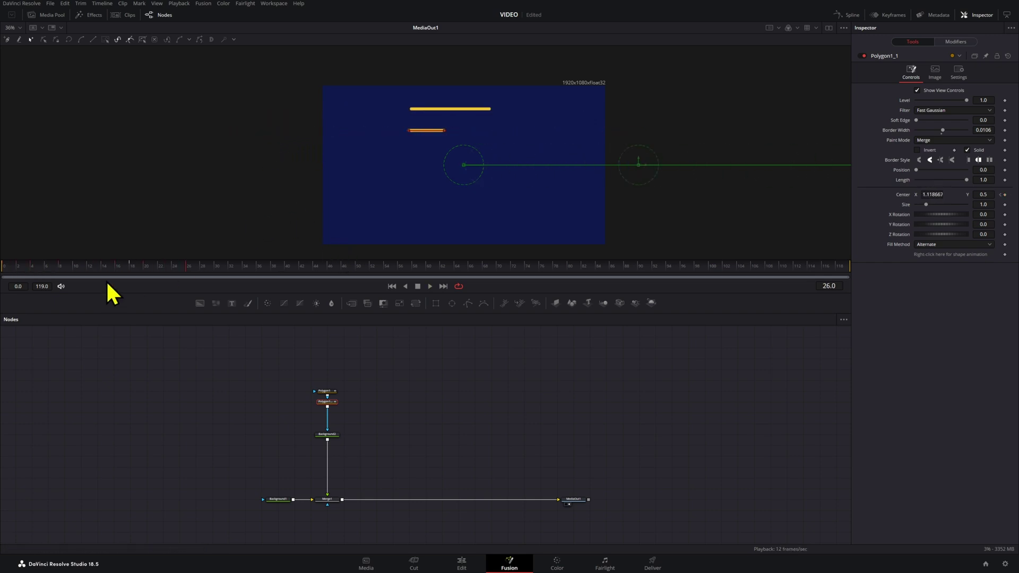
# Shift the second line's displacement keyframes about 5 frames later and play back both lines.
pyautogui.click(132, 266)
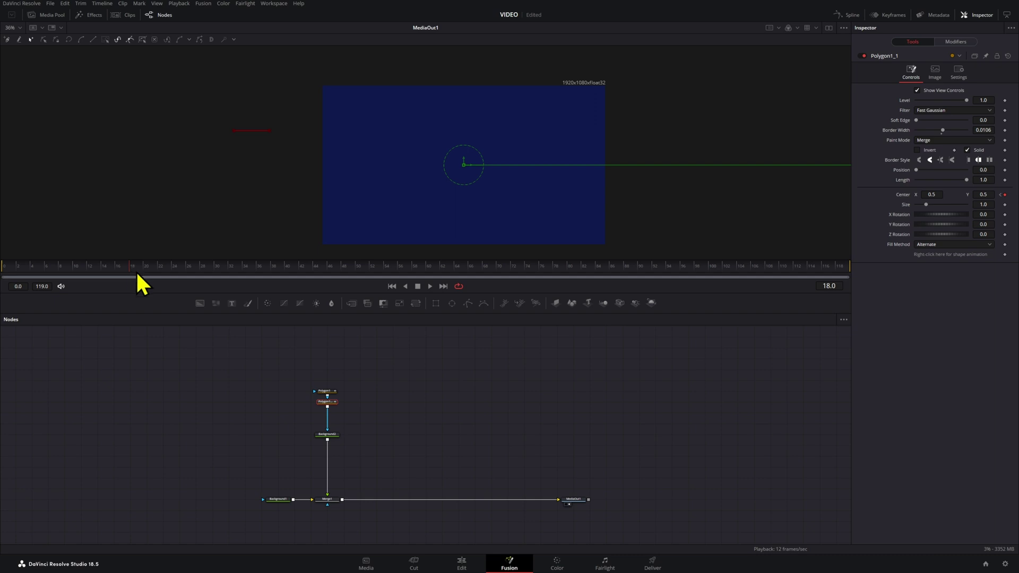
pyautogui.click(852, 15)
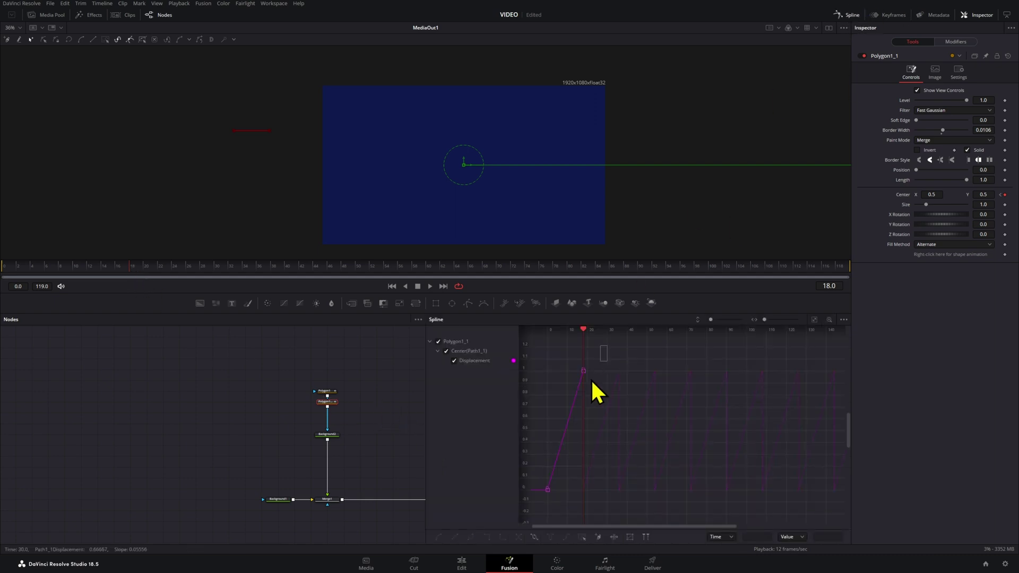
pyautogui.moveTo(607, 345); pyautogui.dragTo(555, 488)
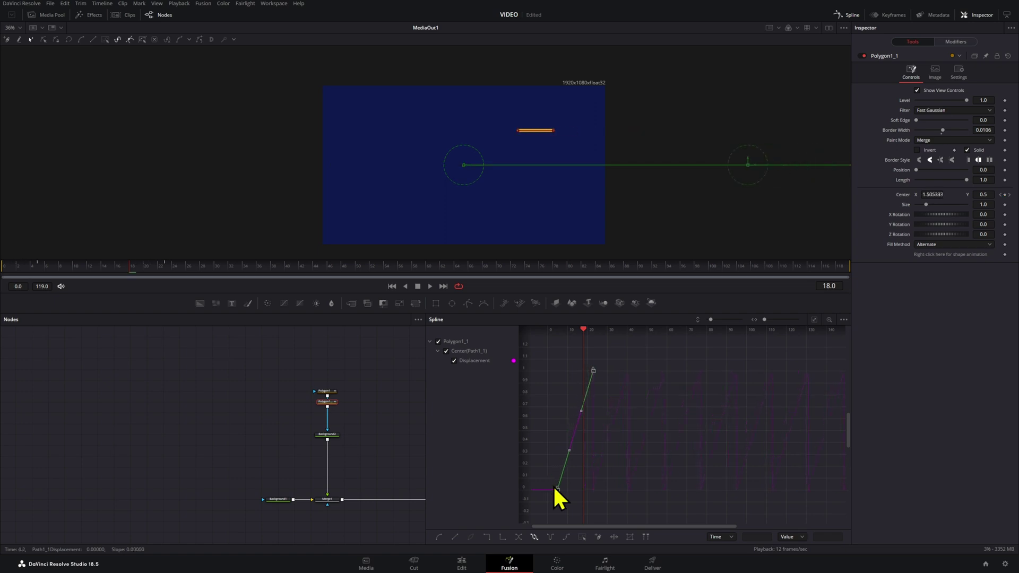
pyautogui.press('space')
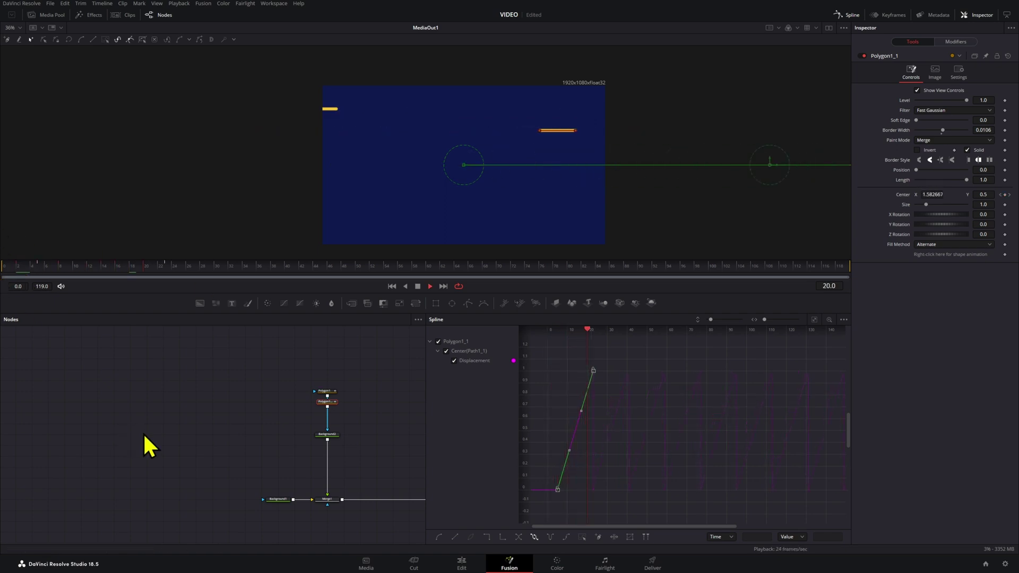
pyautogui.click(204, 398)
pyautogui.press('space')
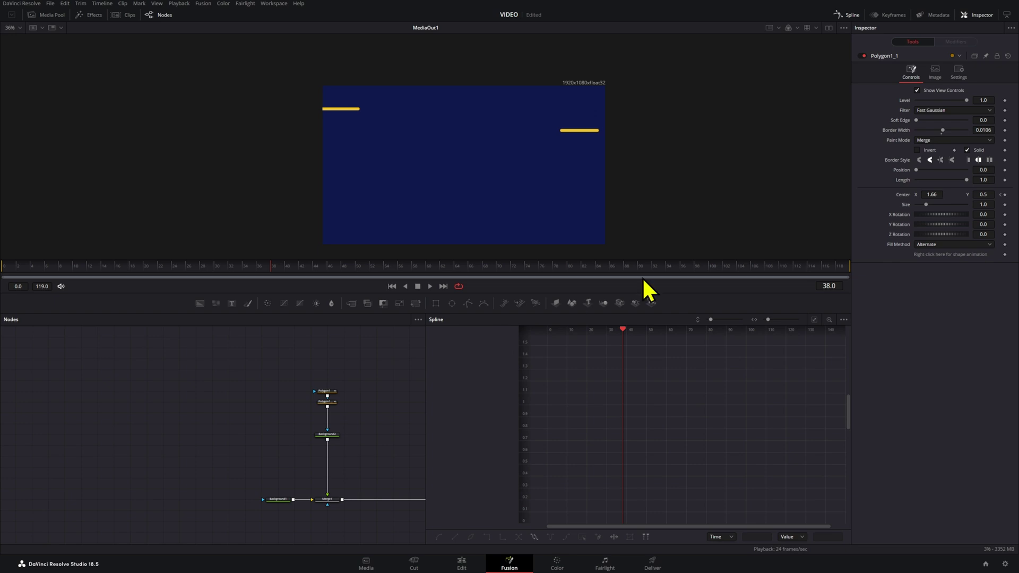
# Duplicate the second Polygon, place the copy at about mid-height outside the frame's left edge at frame 0, and play back.
pyautogui.hotkey('ctrl', 'v')
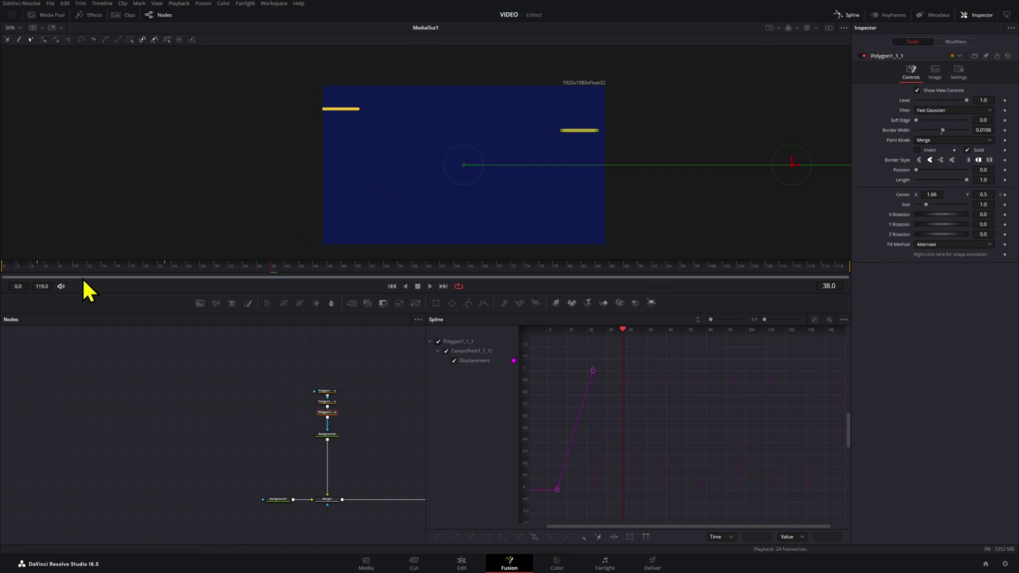
pyautogui.moveTo(72, 268); pyautogui.dragTo(2, 269)
pyautogui.moveTo(205, 91); pyautogui.dragTo(272, 167)
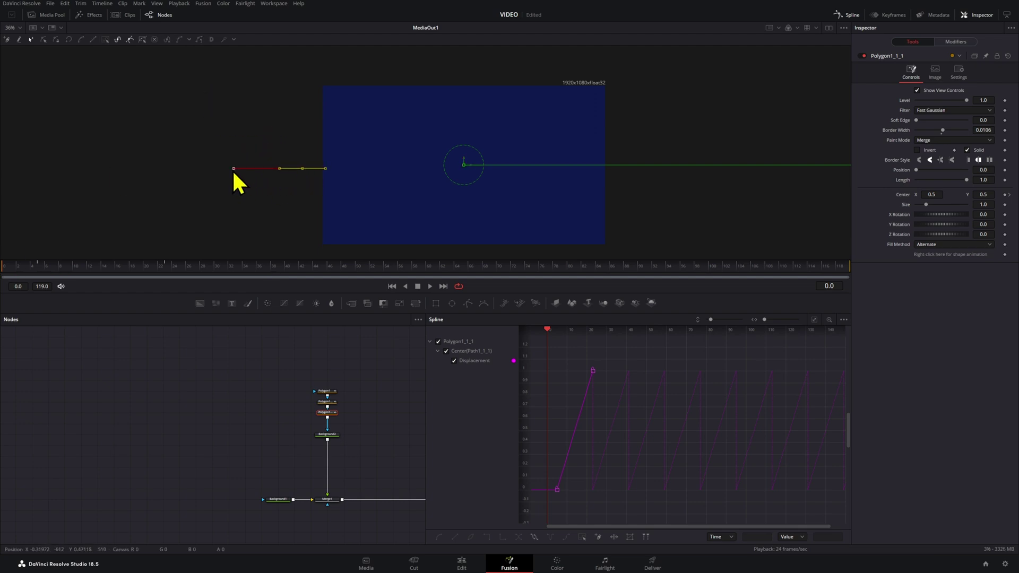
pyautogui.moveTo(233, 168); pyautogui.dragTo(251, 170)
pyautogui.click(430, 286)
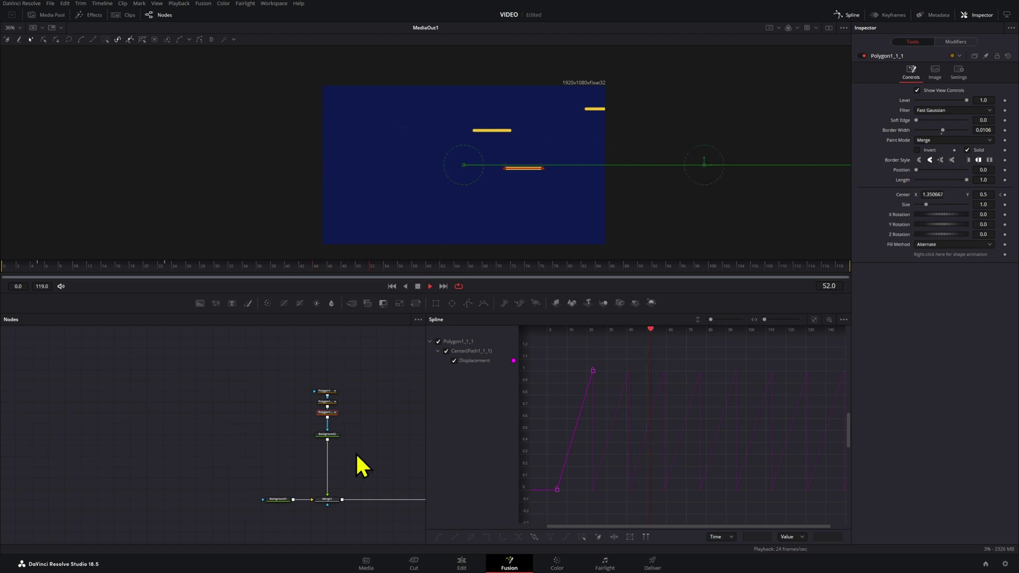
# Flatten the displacement keyframes of all three Polygons to ease their motion and play back the animation.
pyautogui.moveTo(214, 355); pyautogui.dragTo(149, 418)
pyautogui.moveTo(640, 357); pyautogui.dragTo(539, 501)
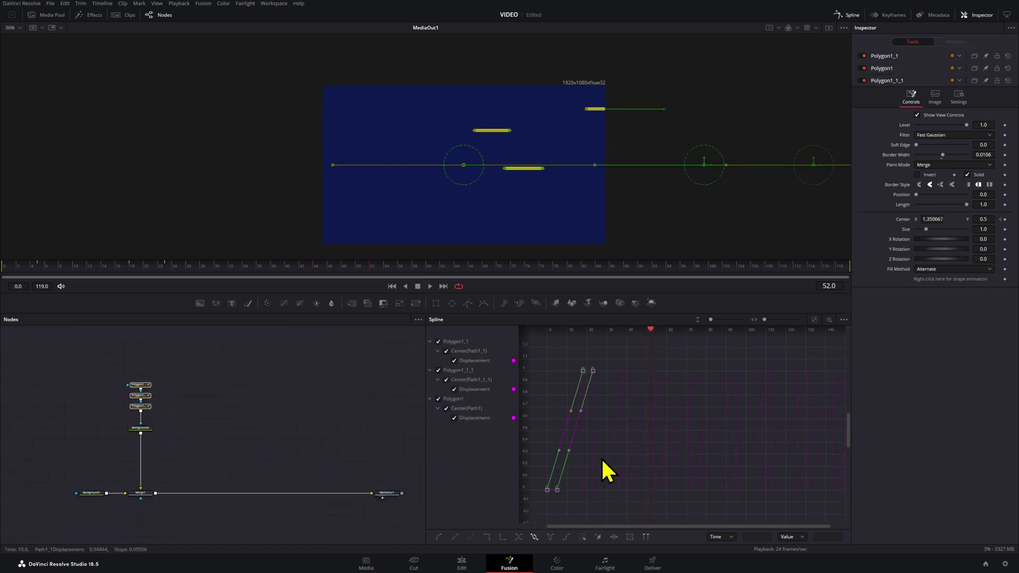
pyautogui.press('f')
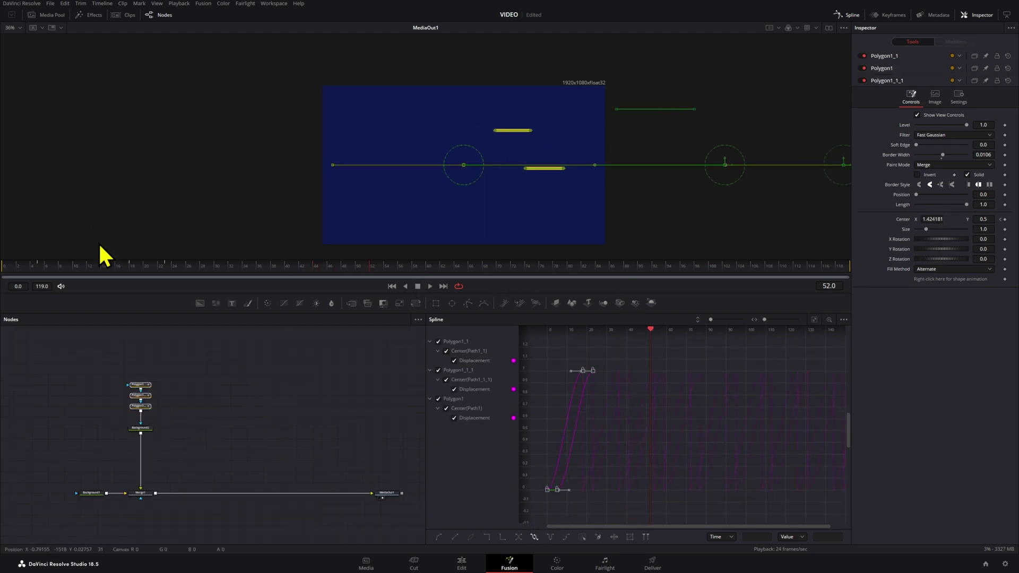
pyautogui.click(28, 268)
pyautogui.press('space')
pyautogui.press('space')
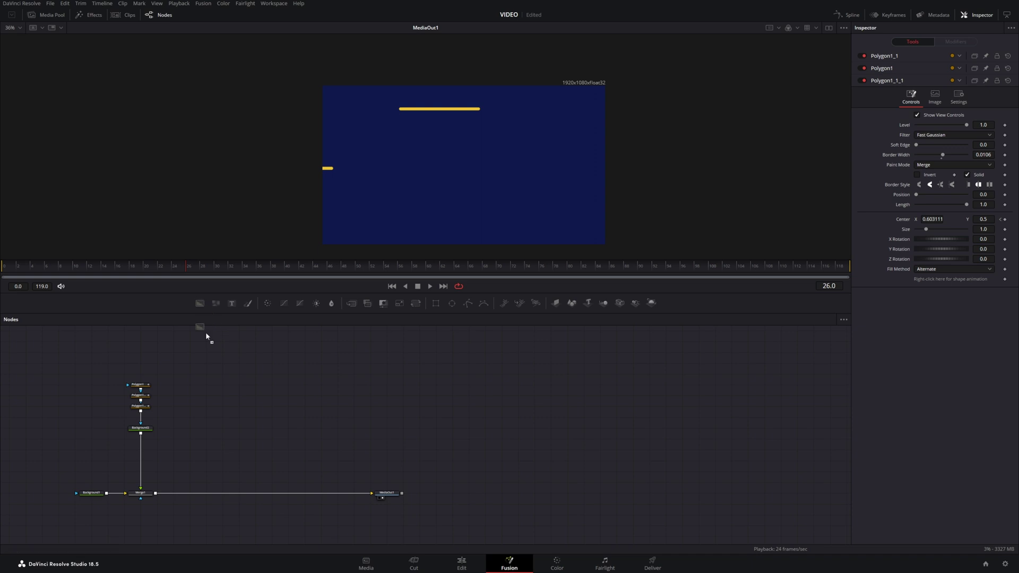
# Add a new Background node masked by a Polygon and colour the background purple.
pyautogui.moveTo(211, 434); pyautogui.dragTo(213, 431)
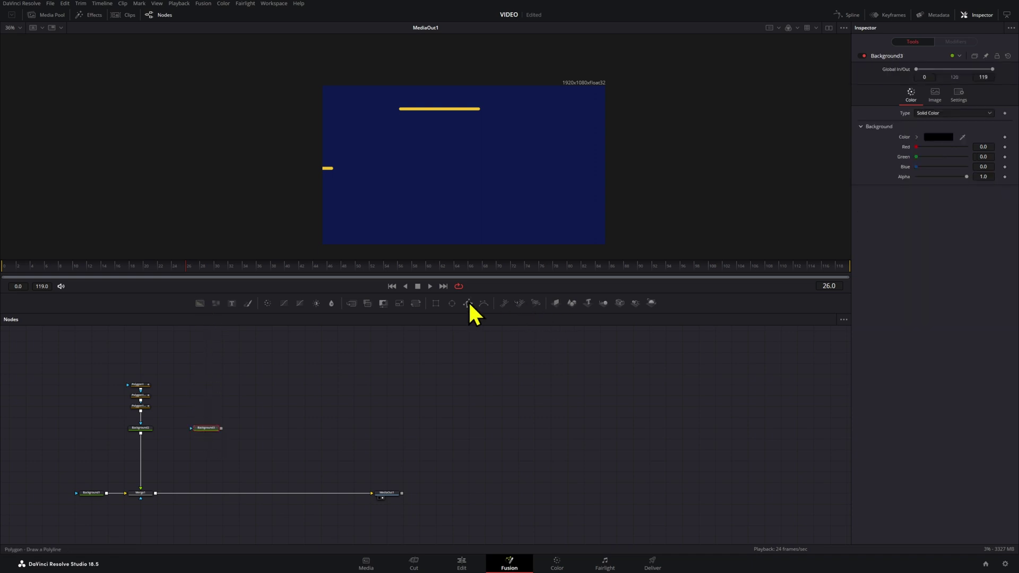
pyautogui.moveTo(466, 303); pyautogui.dragTo(203, 407)
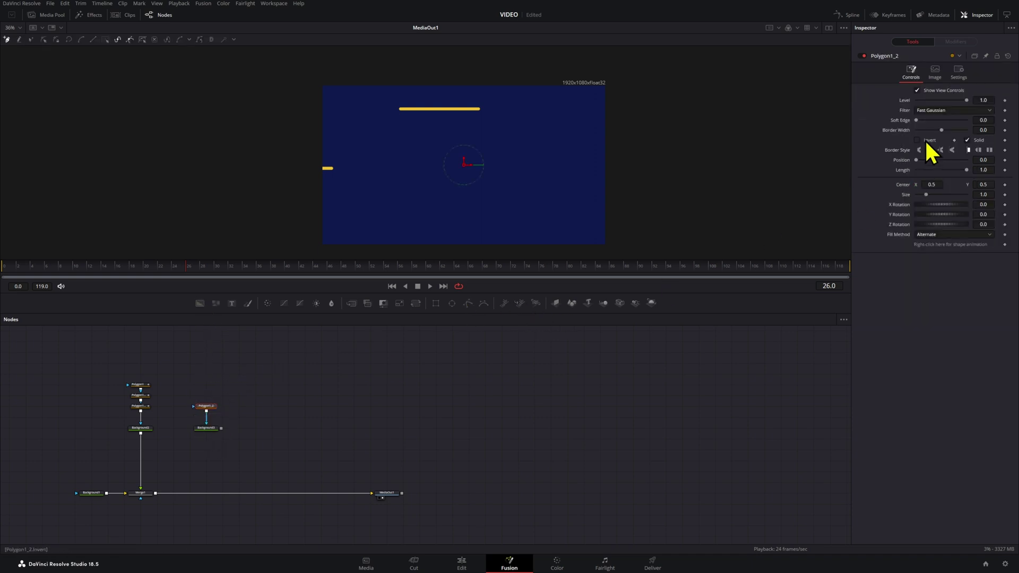
pyautogui.click(207, 428)
pyautogui.click(937, 138)
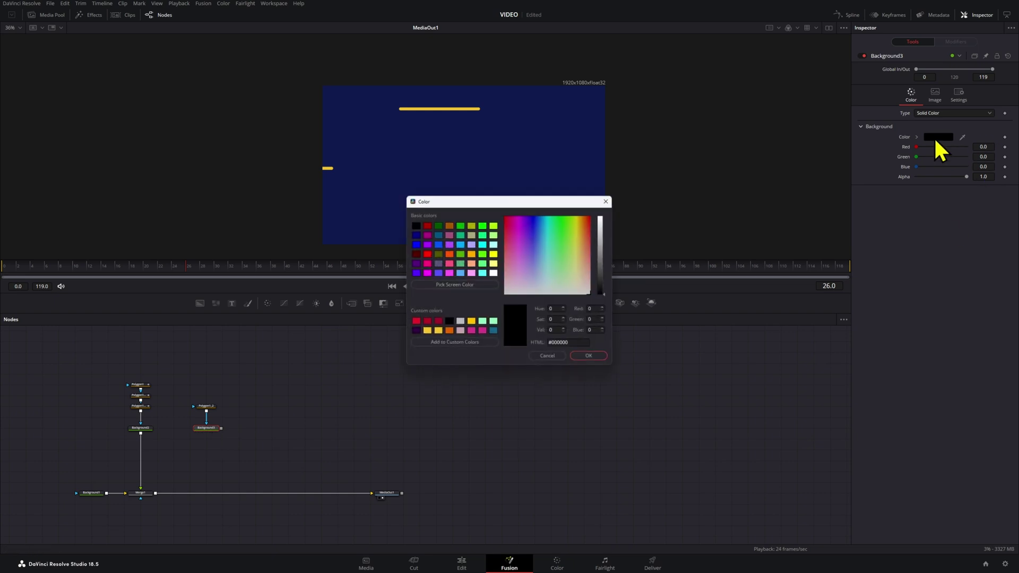
pyautogui.moveTo(539, 268); pyautogui.dragTo(524, 226)
pyautogui.click(603, 223)
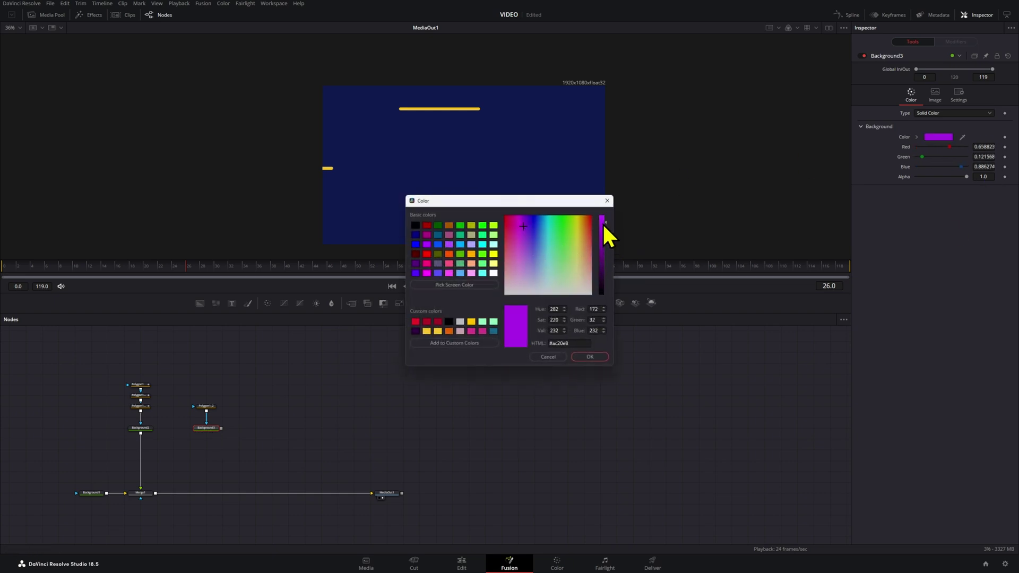
pyautogui.moveTo(603, 223); pyautogui.dragTo(603, 219)
pyautogui.click(599, 356)
# Merge the purple Background over the composition and draw a horizontal line slightly above centre in its Polygon, with border width 0.0133.
pyautogui.moveTo(220, 428); pyautogui.dragTo(157, 494)
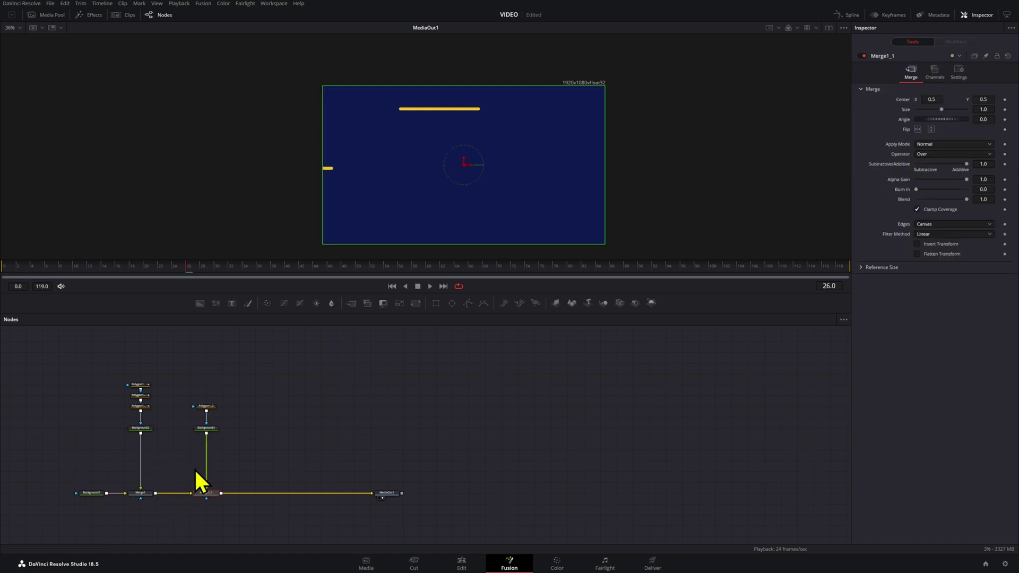
pyautogui.click(206, 406)
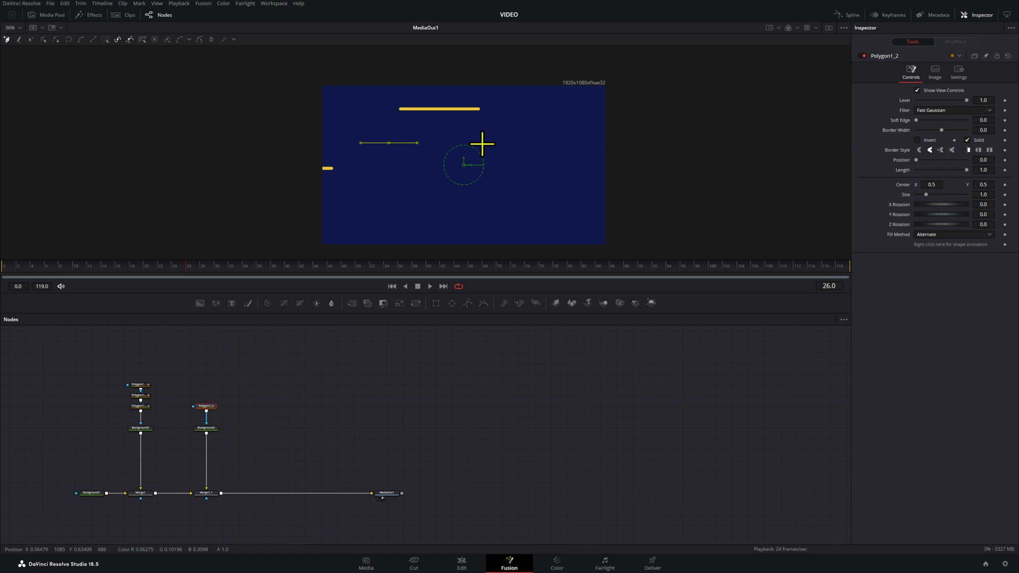
pyautogui.click(507, 144)
pyautogui.moveTo(984, 130); pyautogui.dragTo(995, 130)
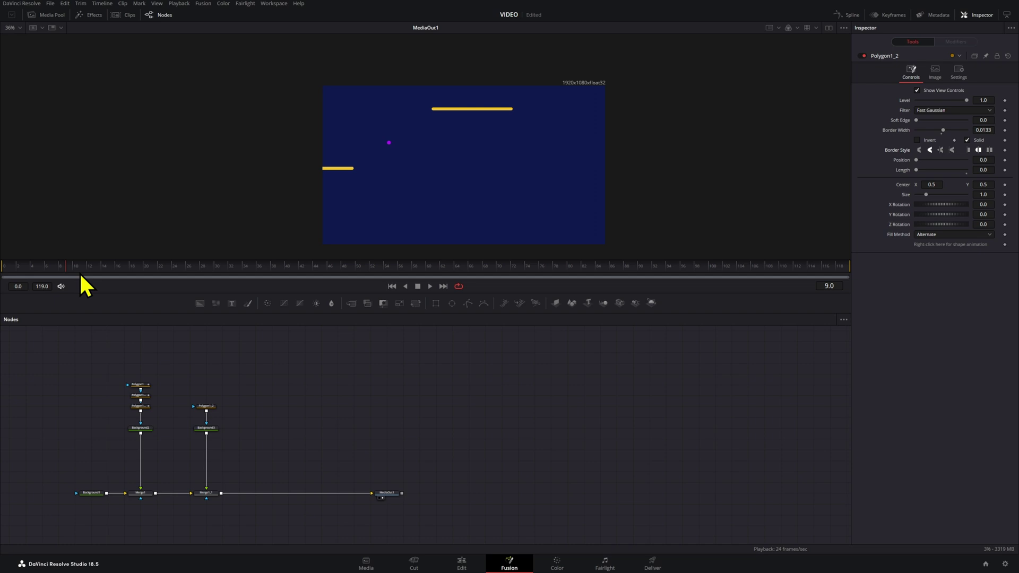
# Set the purple line's length to 0 and keyframe its border style with flat caps at frame 9 and round caps at frame 10.
pyautogui.moveTo(921, 170); pyautogui.dragTo(377, 185)
pyautogui.click(1005, 151)
pyautogui.press('Right')
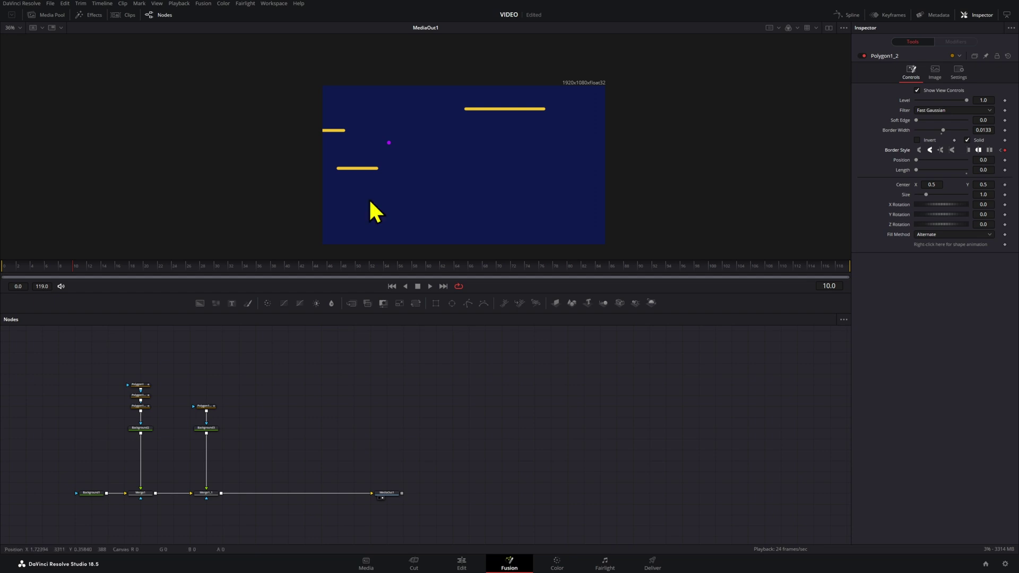
pyautogui.press('Left')
pyautogui.press('Right')
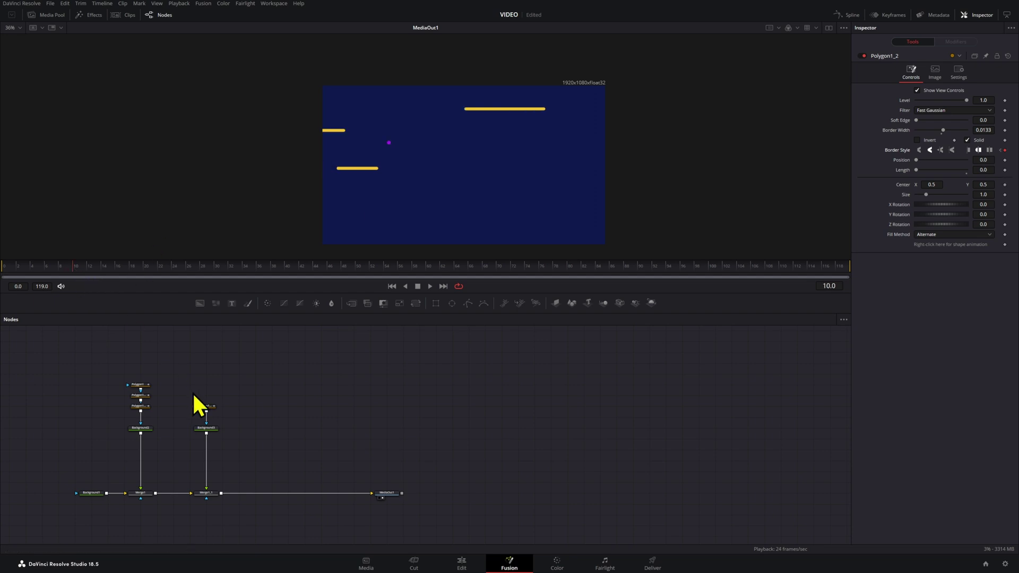
# Keyframe the purple line's Length from 0 at frame 9 to 1.0 at frame 22.
pyautogui.click(206, 407)
pyautogui.click(68, 267)
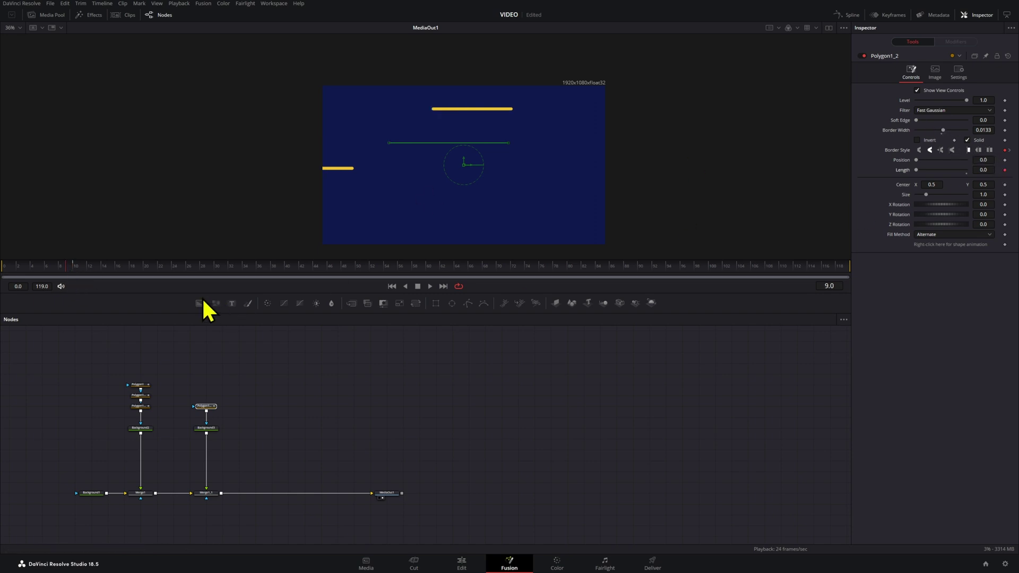
pyautogui.click(139, 267)
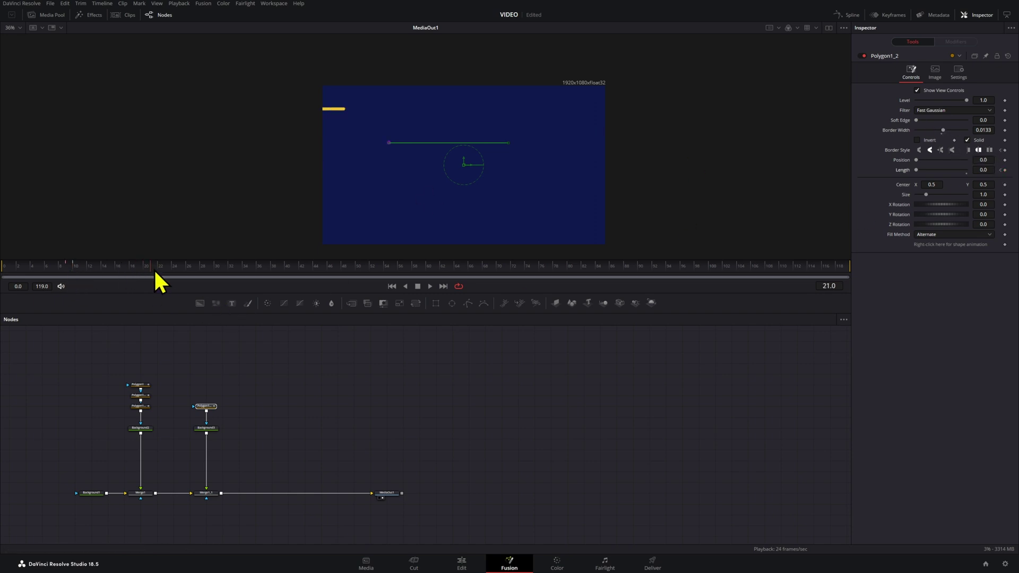
pyautogui.moveTo(978, 170); pyautogui.dragTo(1014, 169)
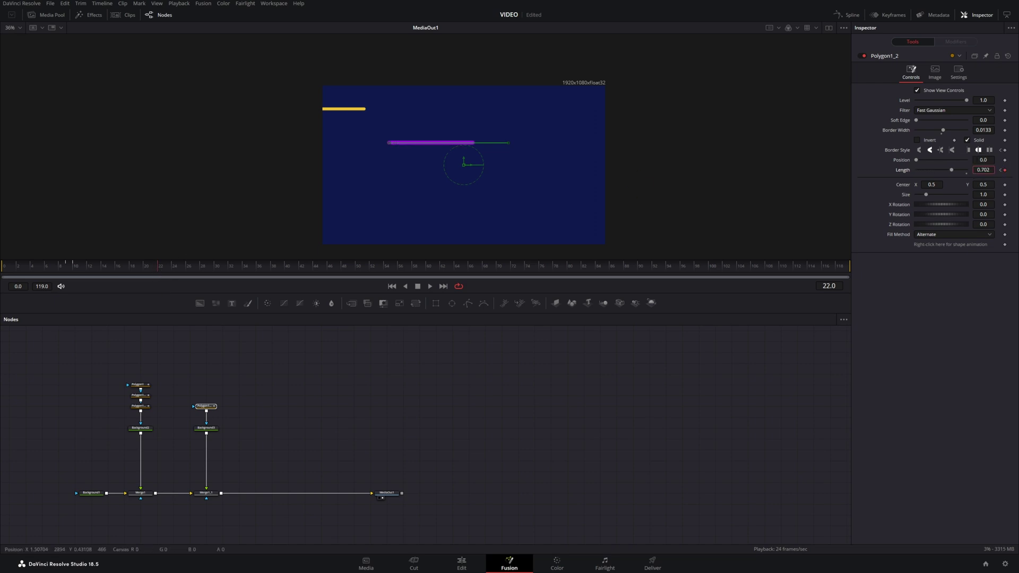
# Keyframe the purple line's Position from 0 at frame 18 to 1.0 at frame 28.
pyautogui.click(129, 269)
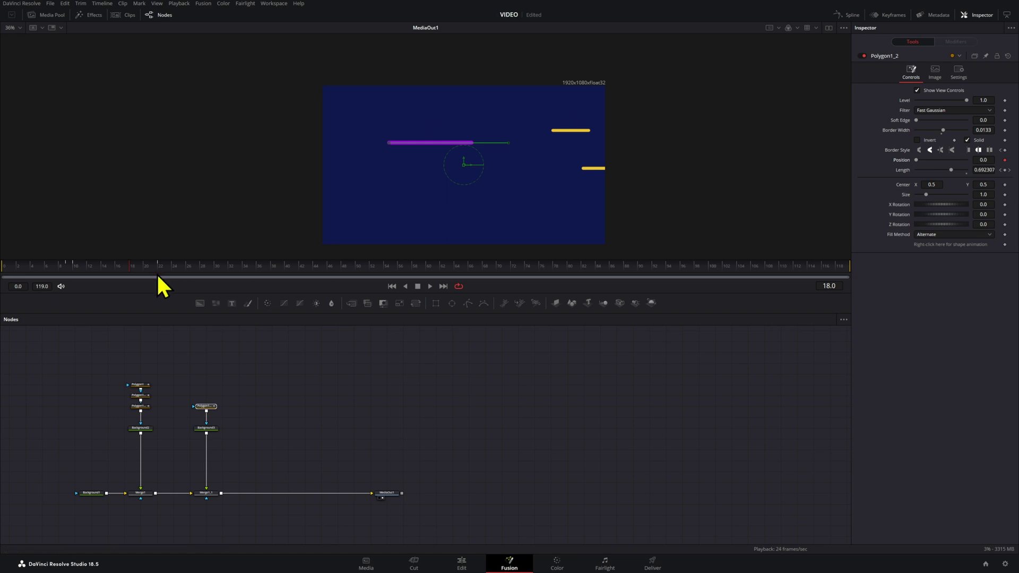
pyautogui.moveTo(159, 267); pyautogui.dragTo(200, 267)
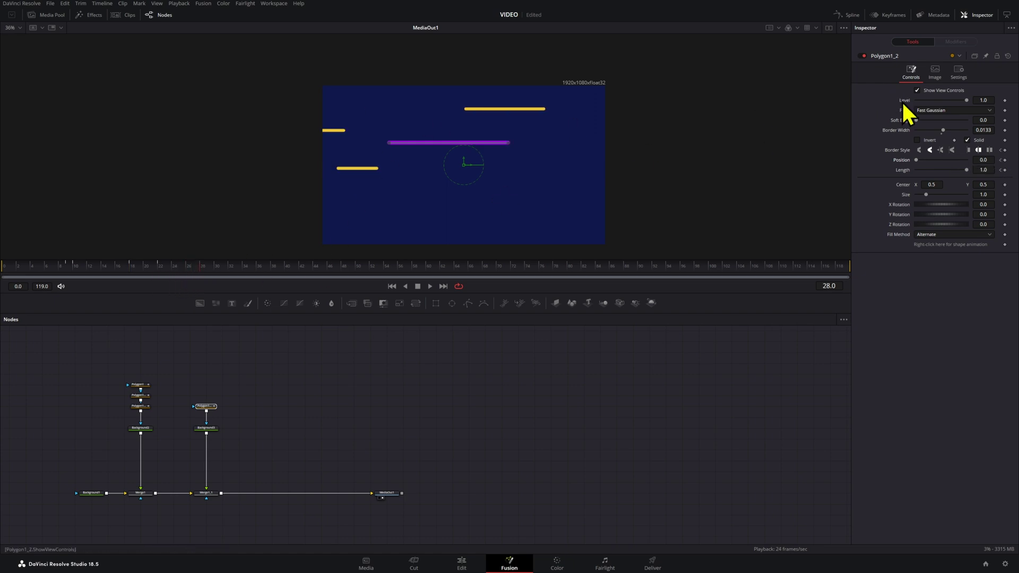
pyautogui.moveTo(981, 160); pyautogui.dragTo(987, 160)
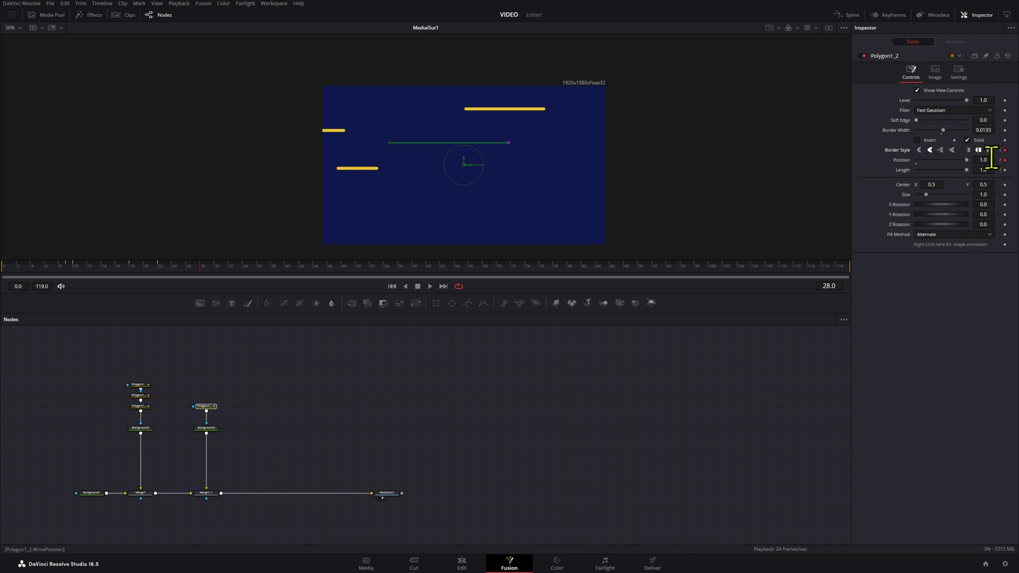
# Keyframe the purple line's caps as round at frame 27 and flat at frame 28, and play back the animation.
pyautogui.press('Left')
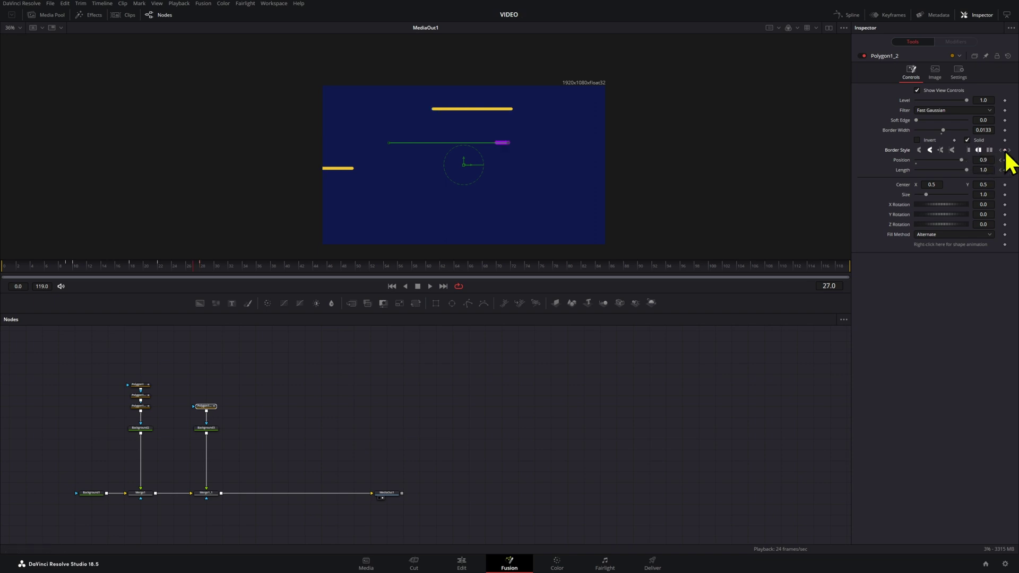
pyautogui.press('Right')
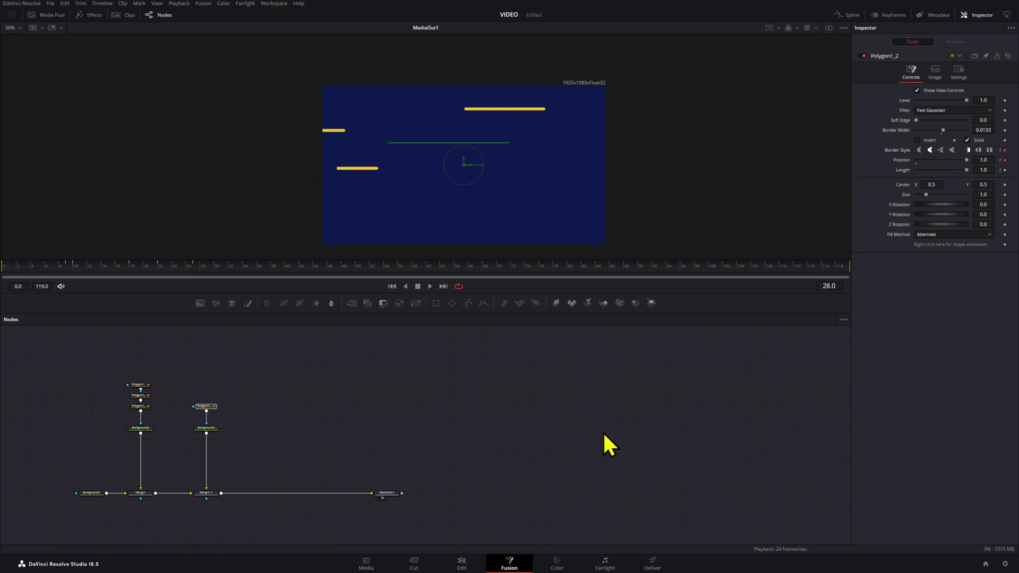
pyautogui.click(111, 266)
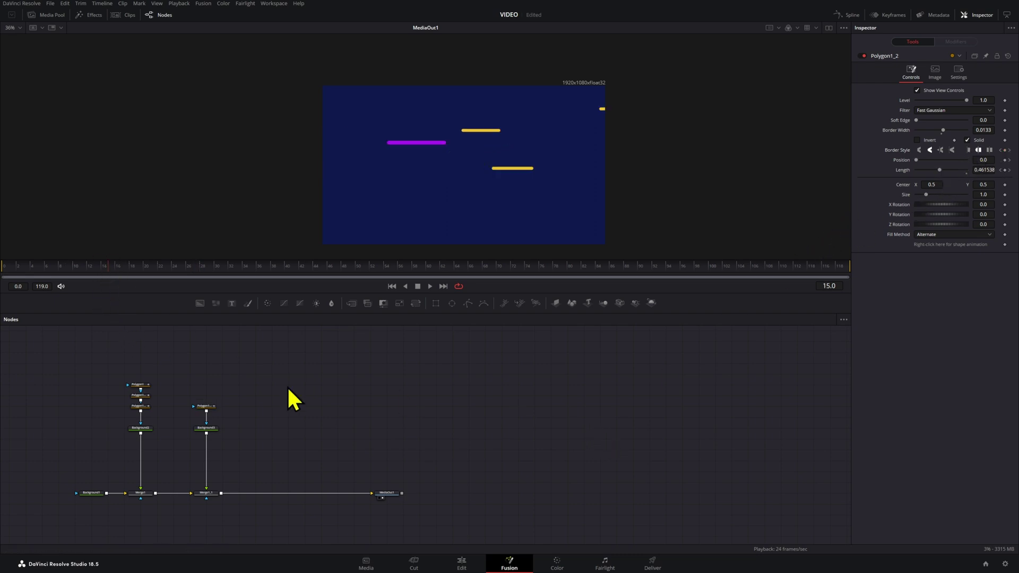
pyautogui.press('space')
pyautogui.click(38, 268)
pyautogui.press('space')
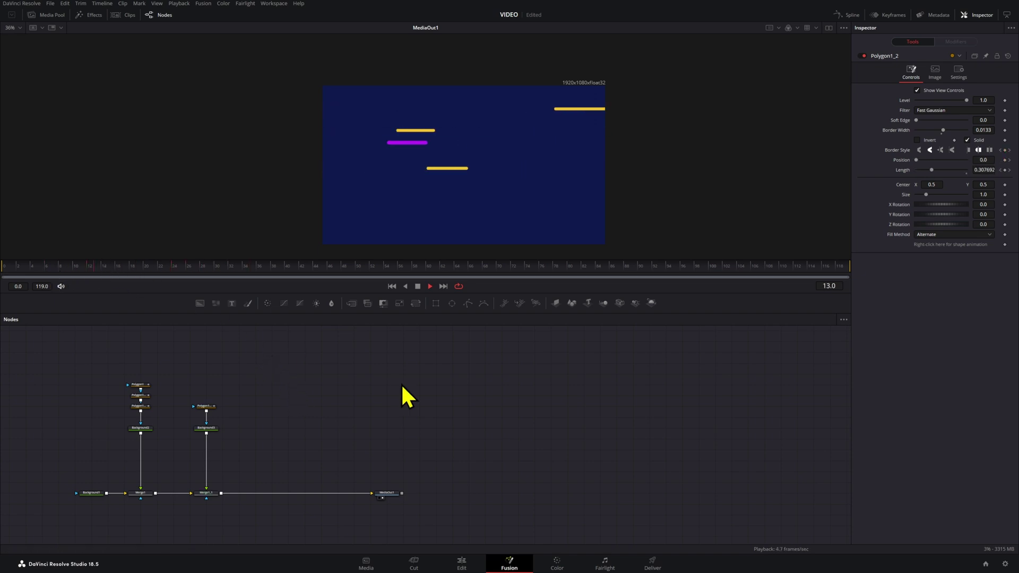
pyautogui.press('space')
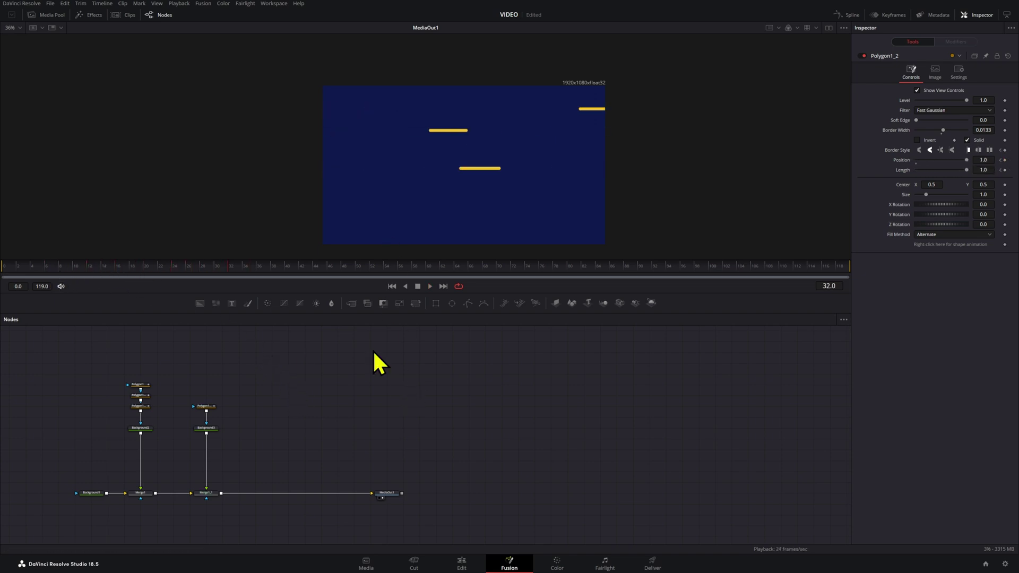
# Duplicate the purple line's Polygon, place the copy below the frame's centre and shorten it.
pyautogui.click(212, 406)
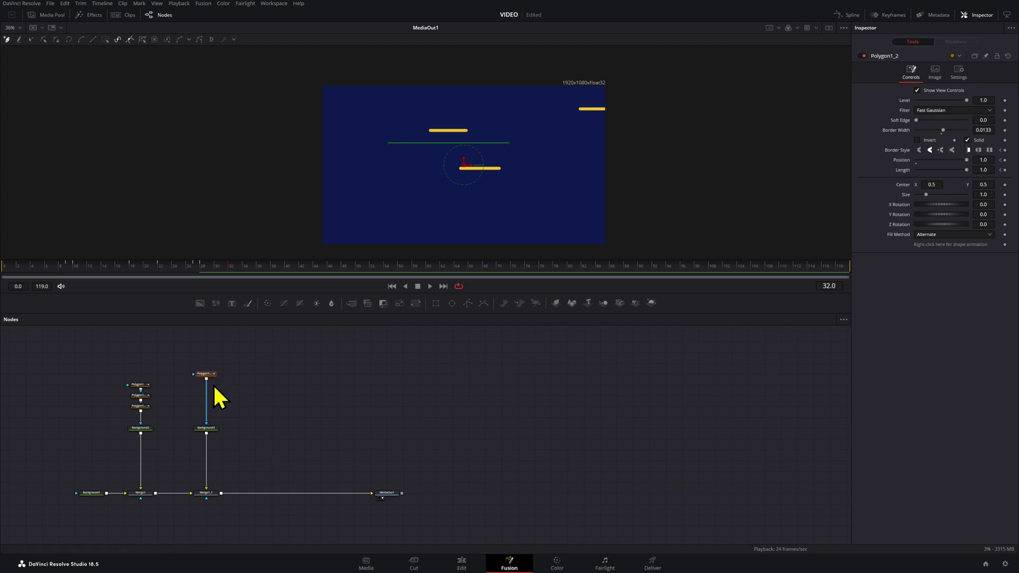
pyautogui.hotkey('ctrl', 'c')
pyautogui.hotkey('ctrl', 'v')
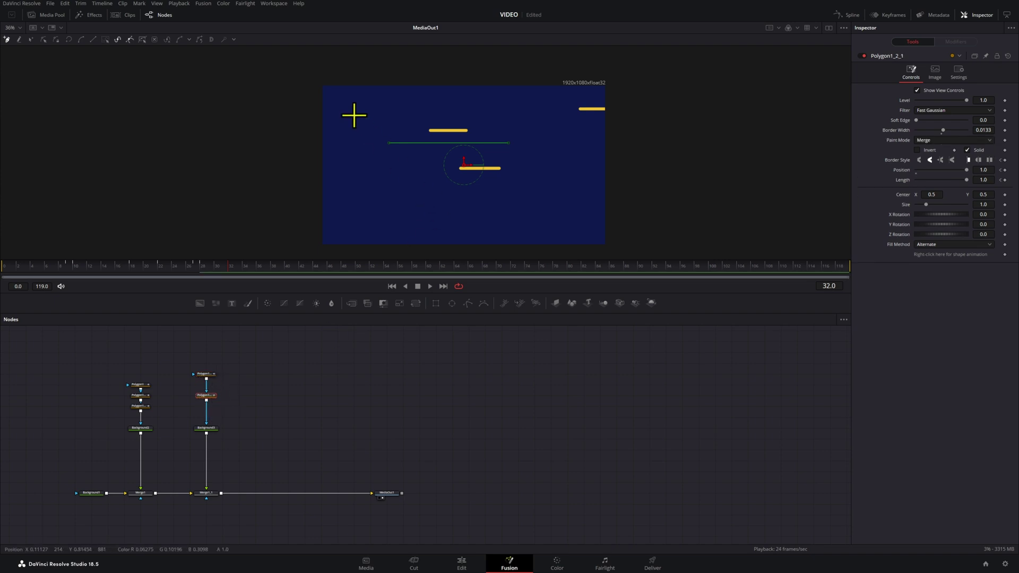
pyautogui.moveTo(352, 112); pyautogui.dragTo(540, 180)
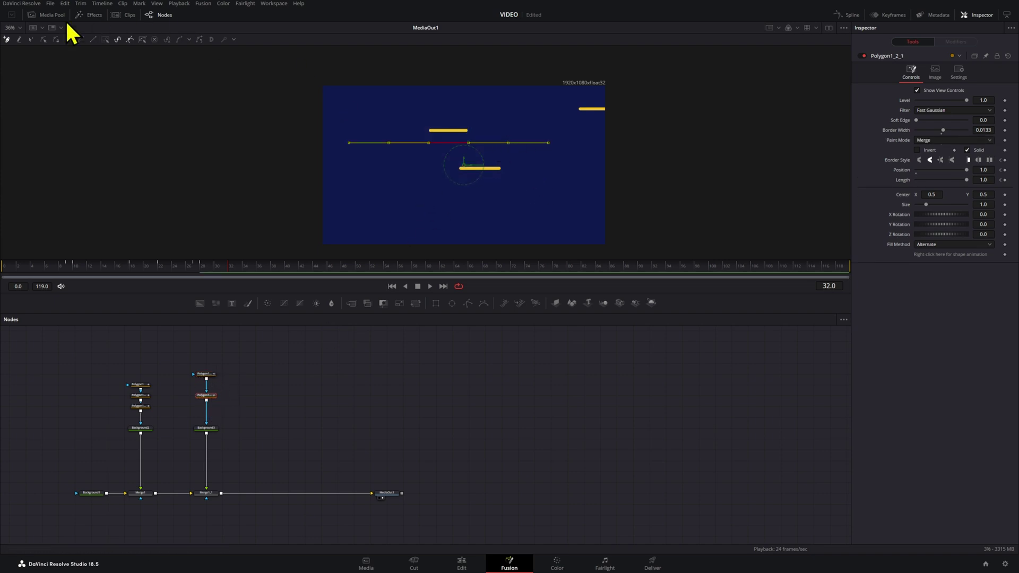
pyautogui.click(30, 40)
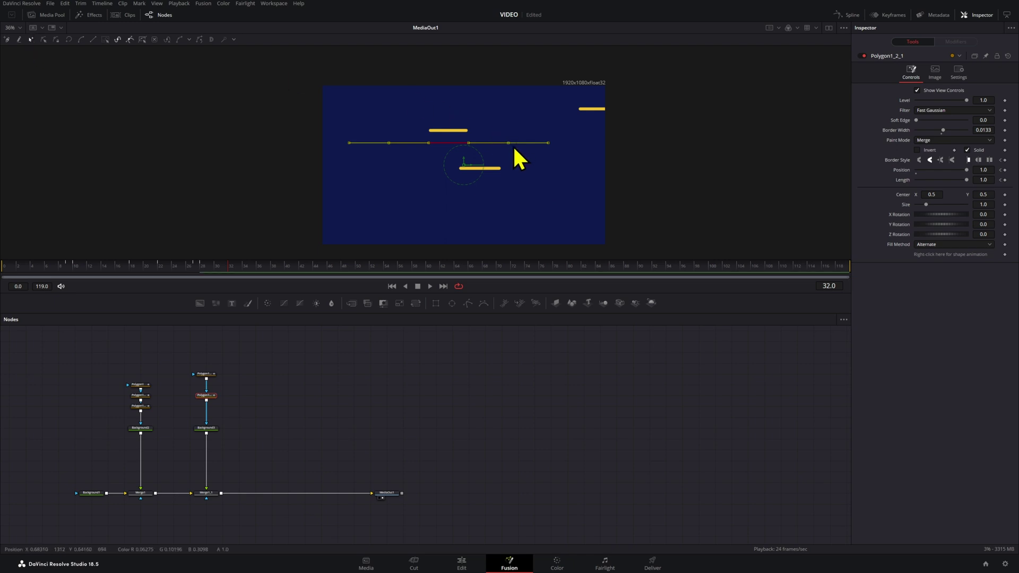
pyautogui.moveTo(509, 143); pyautogui.dragTo(546, 190)
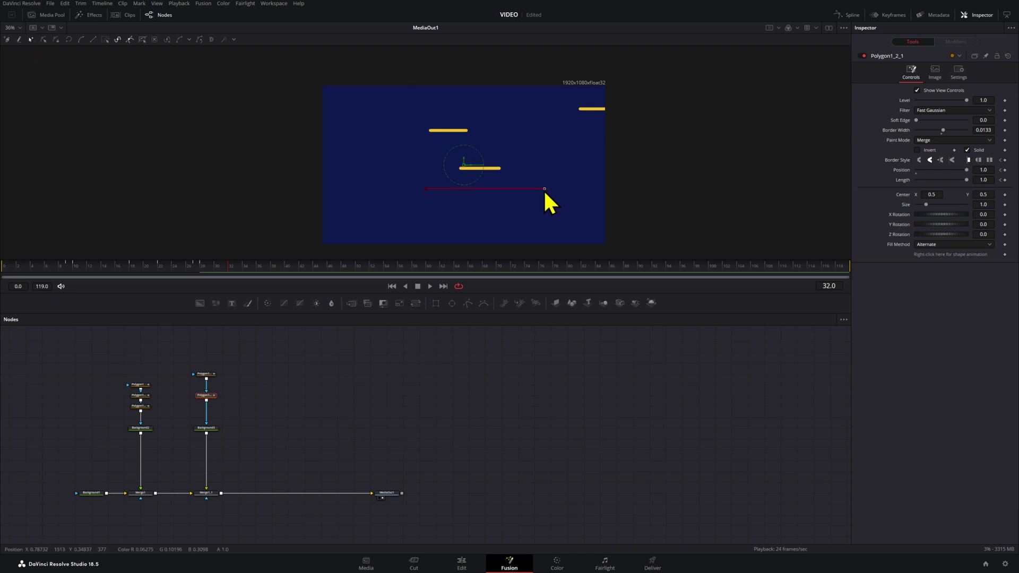
pyautogui.click(119, 268)
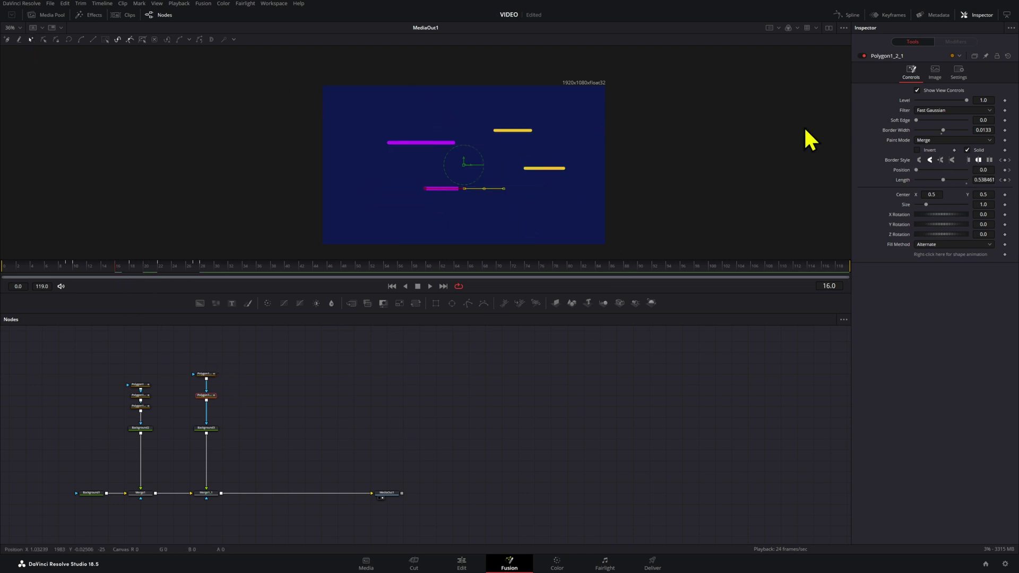
# Shift all keyframes of the duplicated purple line about 5 frames later and play back the animation.
pyautogui.click(849, 15)
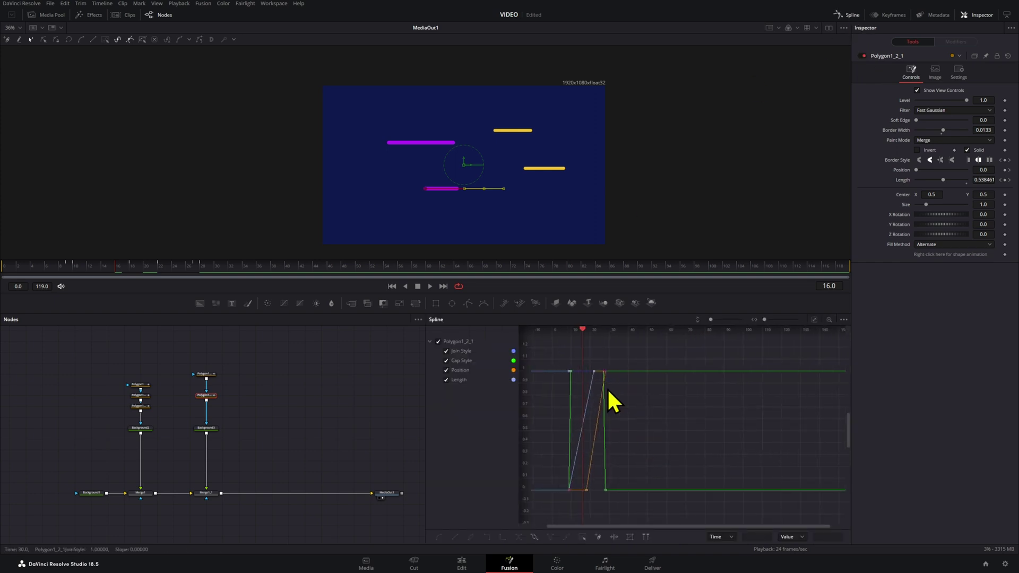
pyautogui.moveTo(630, 473); pyautogui.dragTo(637, 504)
pyautogui.moveTo(569, 371)
pyautogui.mouseDown()
pyautogui.moveTo(579, 362)
pyautogui.moveTo(578, 372)
pyautogui.mouseUp()
pyautogui.click(89, 265)
pyautogui.press('space')
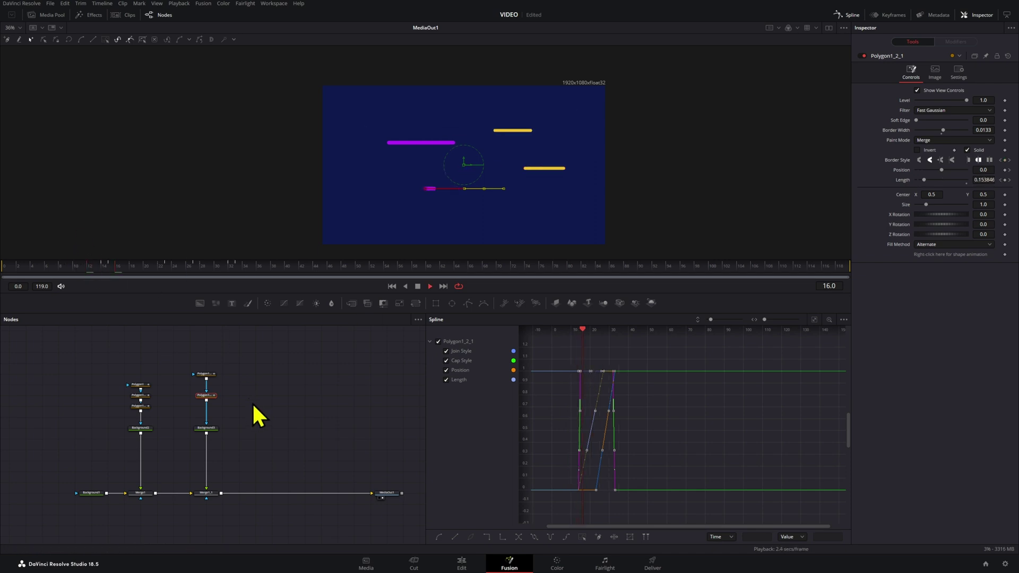
pyautogui.click(262, 403)
pyautogui.press('space')
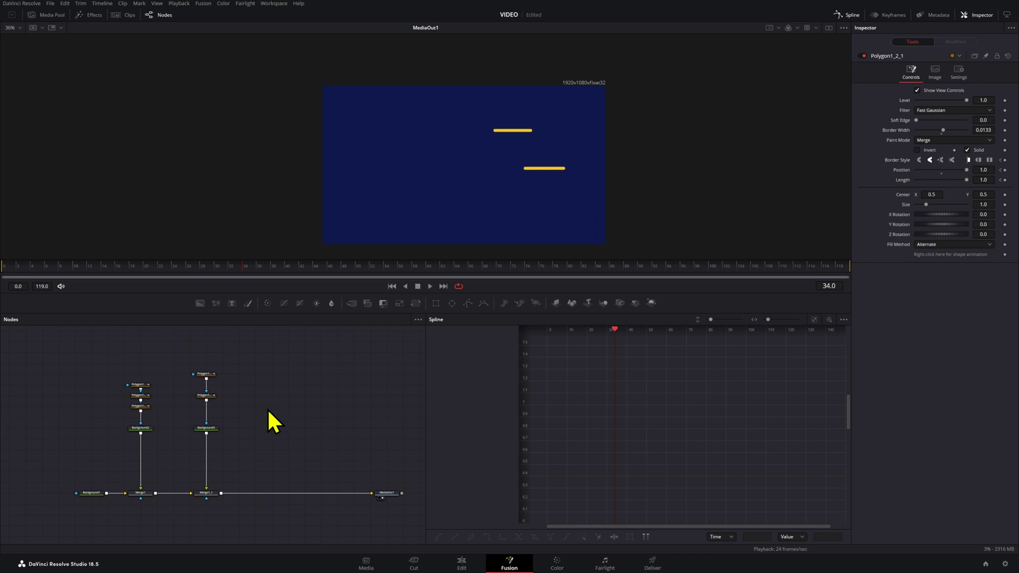
# Duplicate the purple Background, merge the copy over the original and arrange the new nodes beside it.
pyautogui.click(215, 428)
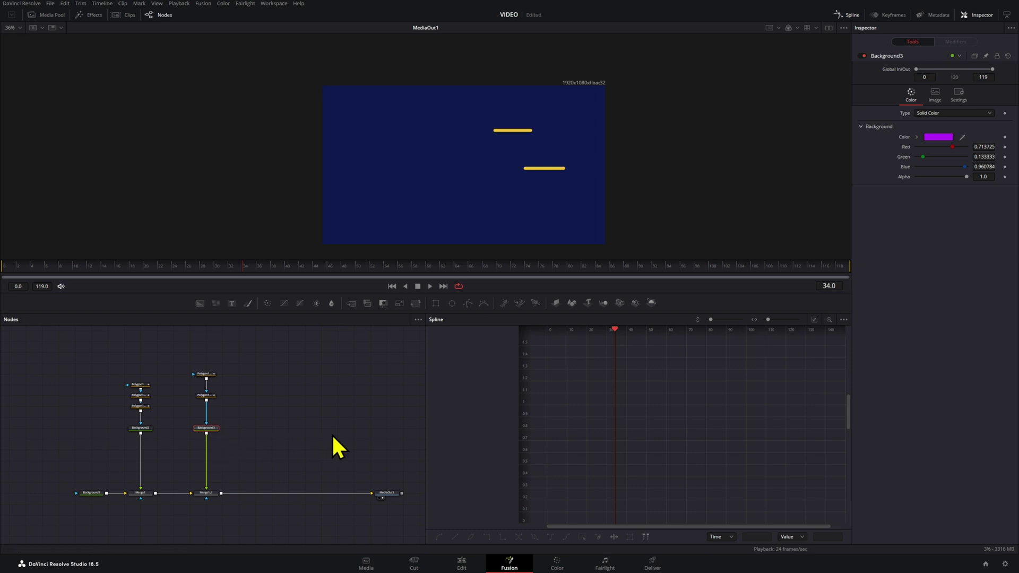
pyautogui.hotkey('ctrl', 'v')
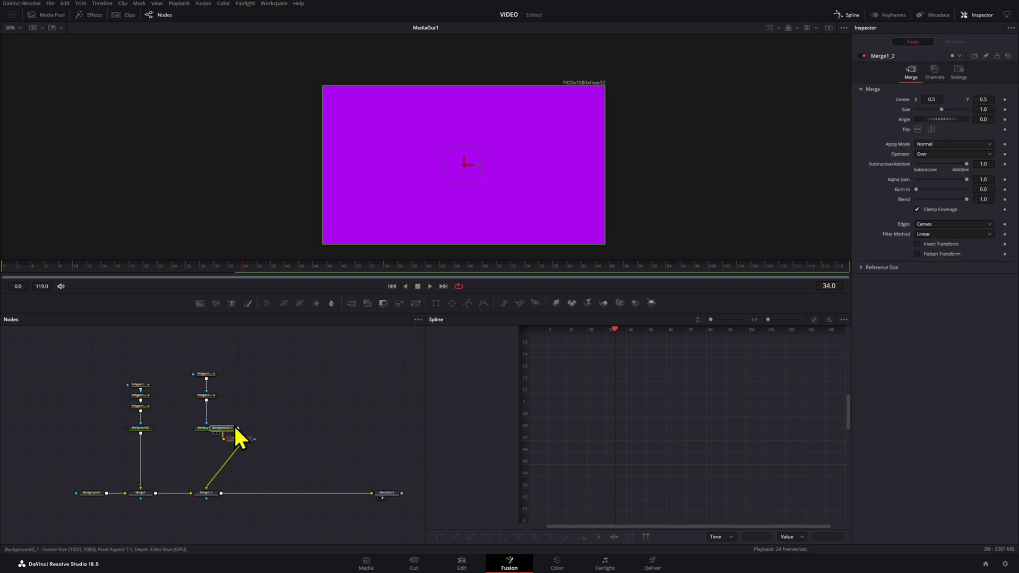
pyautogui.moveTo(233, 427); pyautogui.dragTo(218, 447)
pyautogui.moveTo(256, 418); pyautogui.dragTo(242, 429)
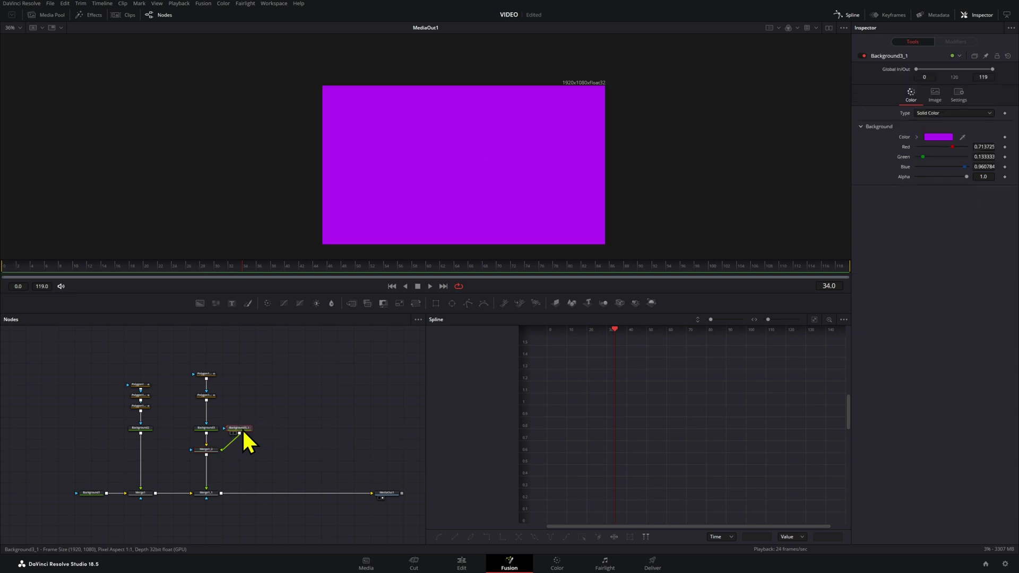
# Colour the duplicated Background turquoise.
pyautogui.click(938, 137)
pyautogui.click(559, 224)
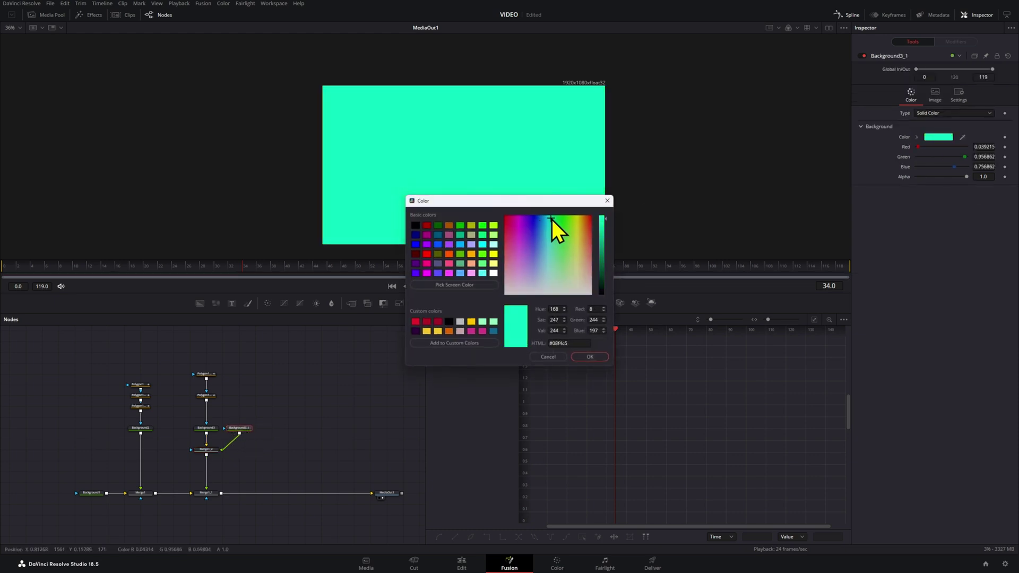
pyautogui.click(590, 357)
pyautogui.click(246, 414)
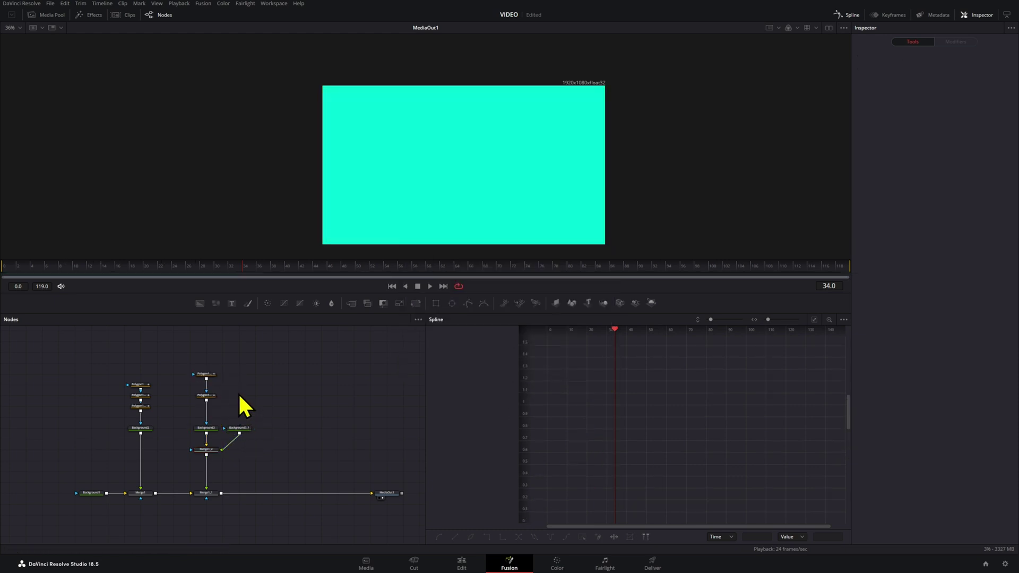
# Copy both purple line Polygons and paste them above the turquoise Background node.
pyautogui.moveTo(184, 363); pyautogui.dragTo(251, 395)
pyautogui.hotkey('ctrl', 'c')
pyautogui.click(250, 396)
pyautogui.hotkey('ctrl', 'v')
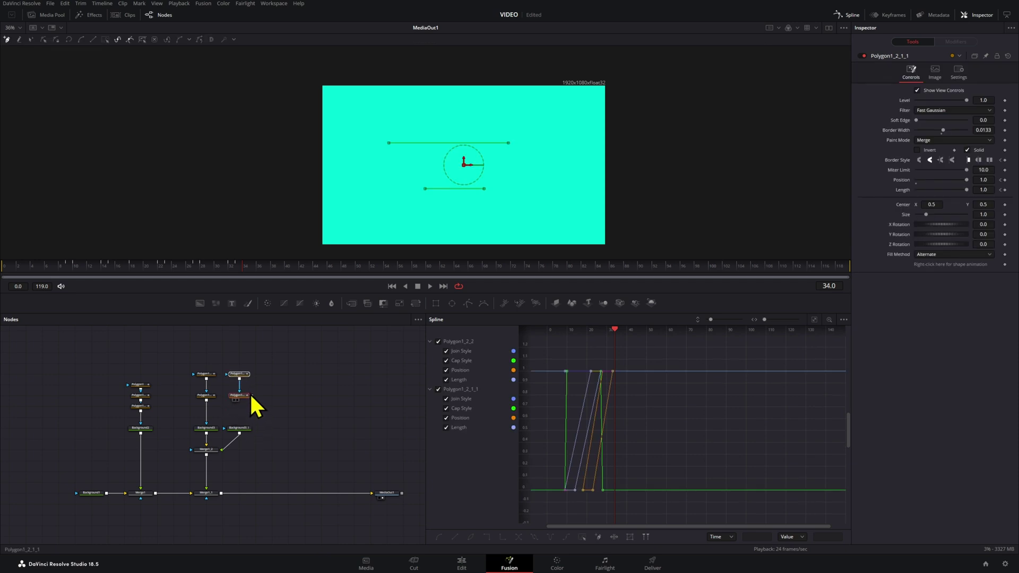
# Move the upper turquoise line's path up and right and the lower one down and left, and play back the animation.
pyautogui.click(239, 374)
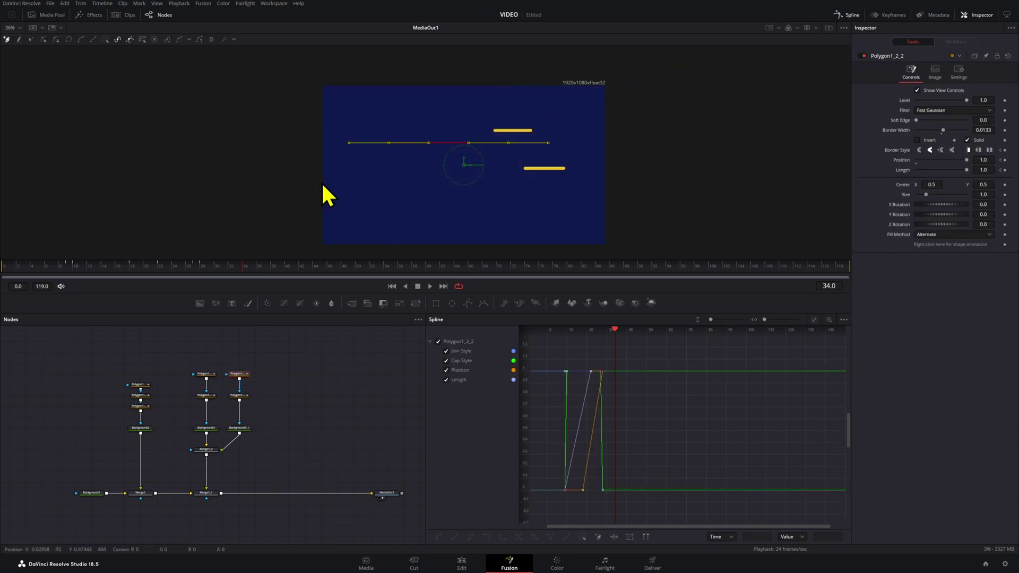
pyautogui.hotkey('shift', 'i')
pyautogui.click(240, 397)
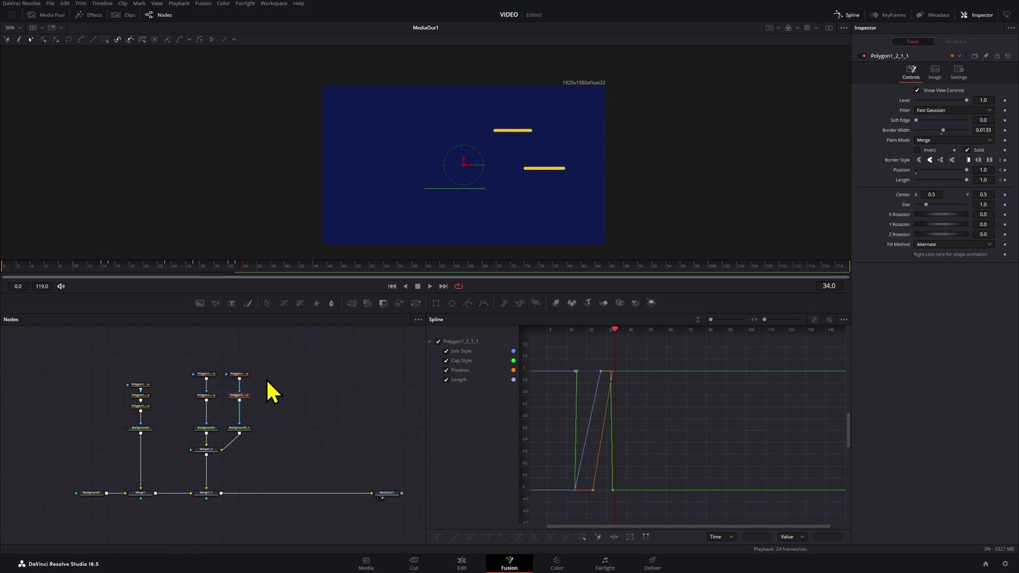
pyautogui.moveTo(485, 189); pyautogui.dragTo(447, 217)
pyautogui.click(370, 408)
pyautogui.press('space')
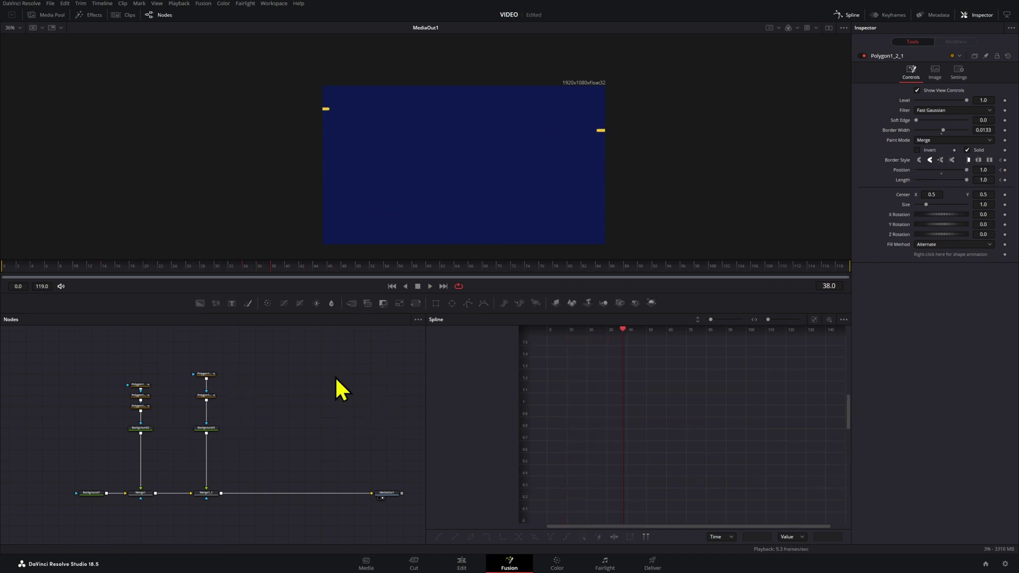
pyautogui.press('space')
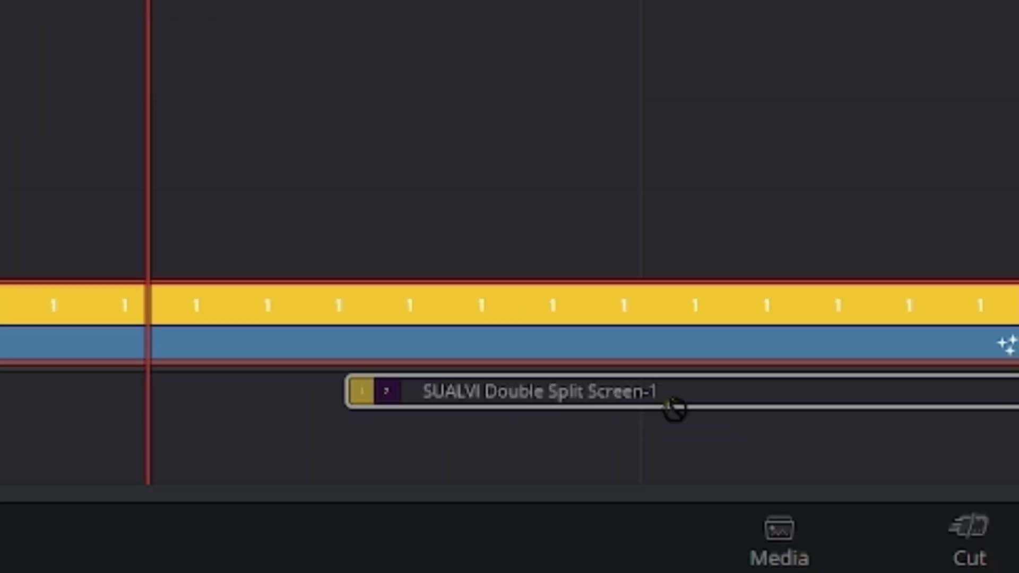
pyautogui.moveTo(673, 407); pyautogui.dragTo(587, 313)
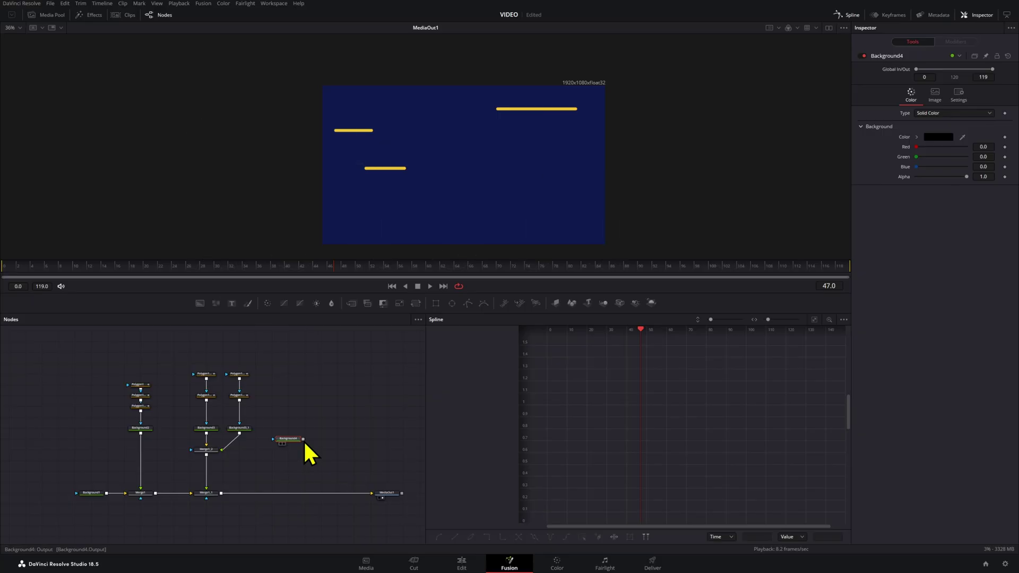
# Merge the new Background over the composite just before MediaOut1 and colour it orange.
pyautogui.moveTo(281, 460); pyautogui.dragTo(226, 493)
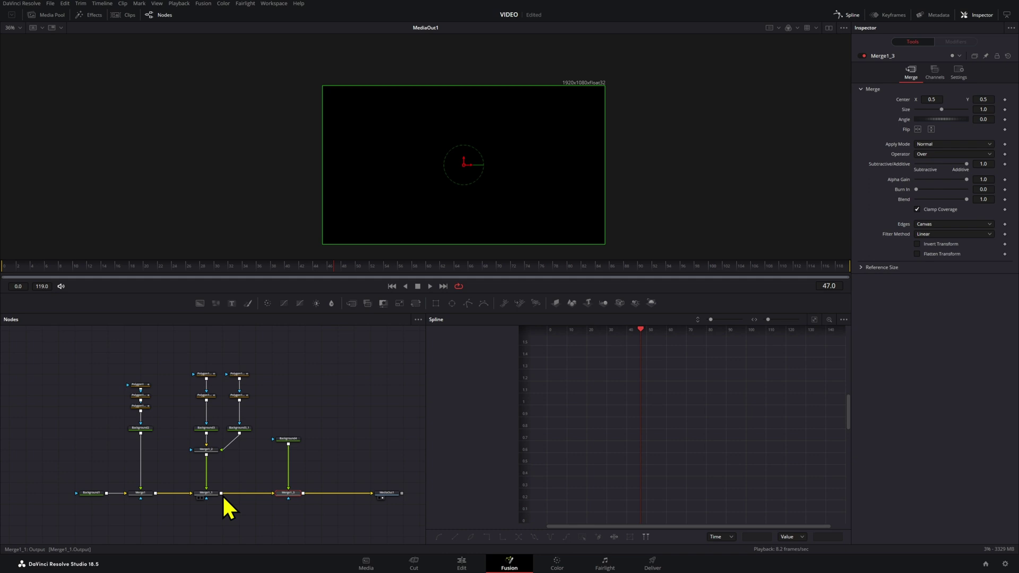
pyautogui.click(291, 440)
pyautogui.click(933, 137)
pyautogui.click(446, 329)
pyautogui.click(585, 356)
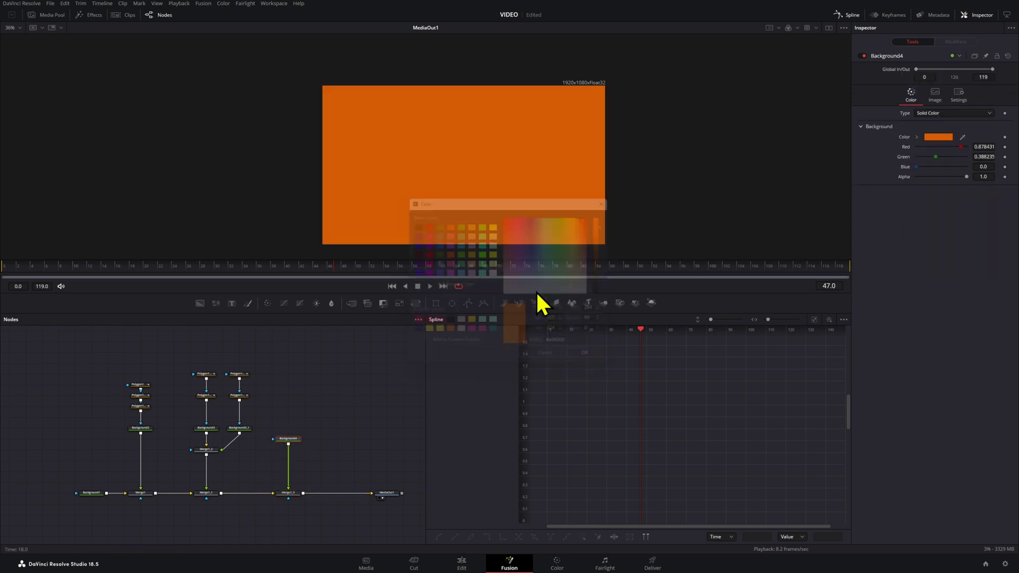
# Mask the orange Background with a new Polygon and turn off its Invert option.
pyautogui.click(60, 266)
pyautogui.click(468, 303)
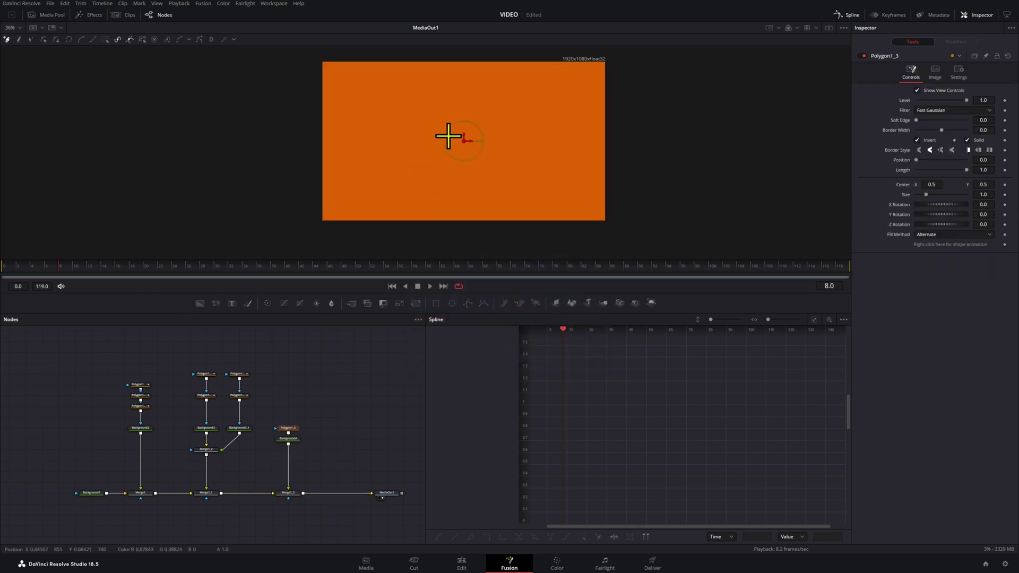
pyautogui.click(925, 140)
pyautogui.click(930, 141)
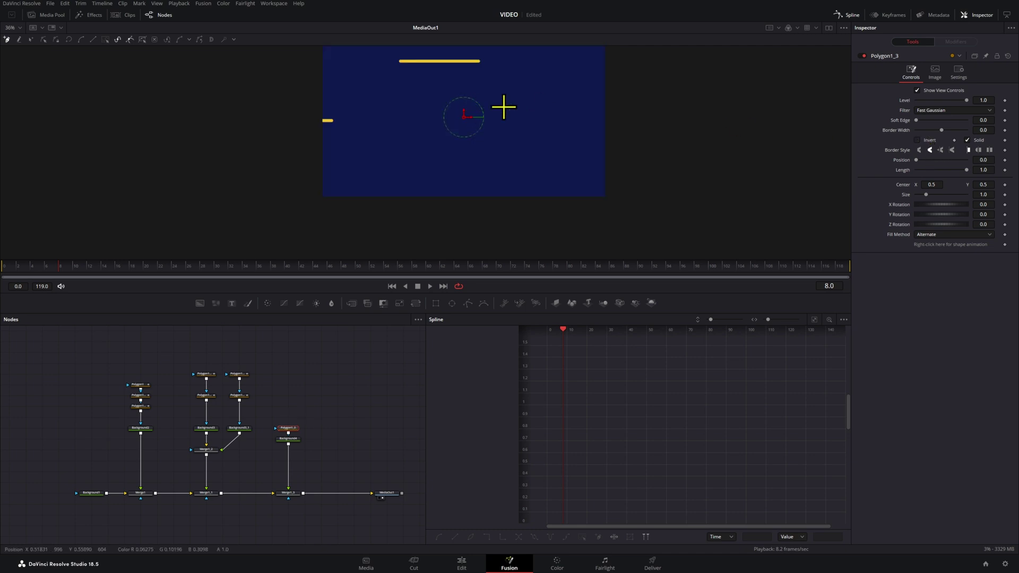
# Draw an open S-curve from below the frame's lower-left to above its upper-right, with border width 0.0371, and test its length.
pyautogui.scroll(-2, 514, 134)
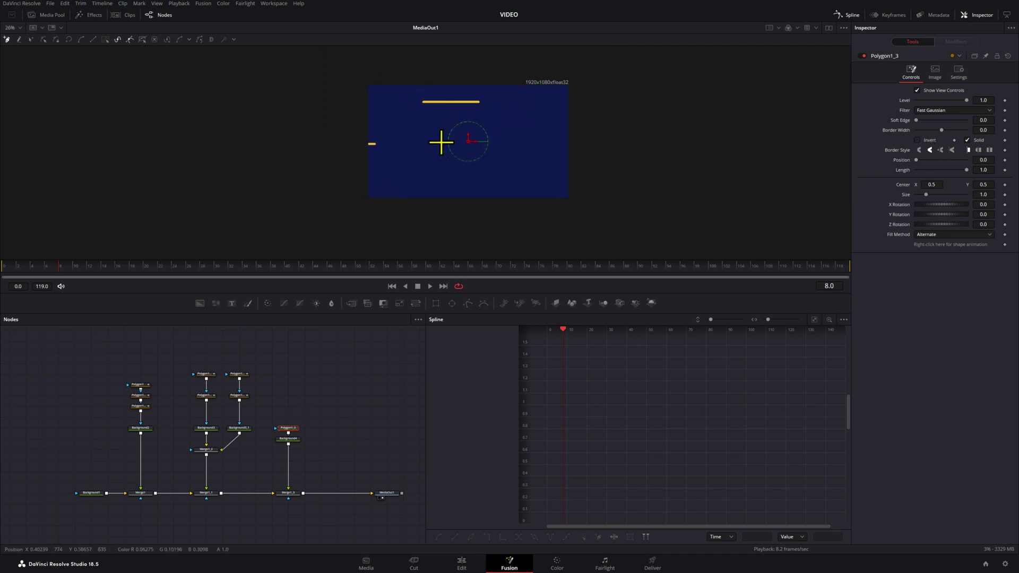
pyautogui.click(377, 214)
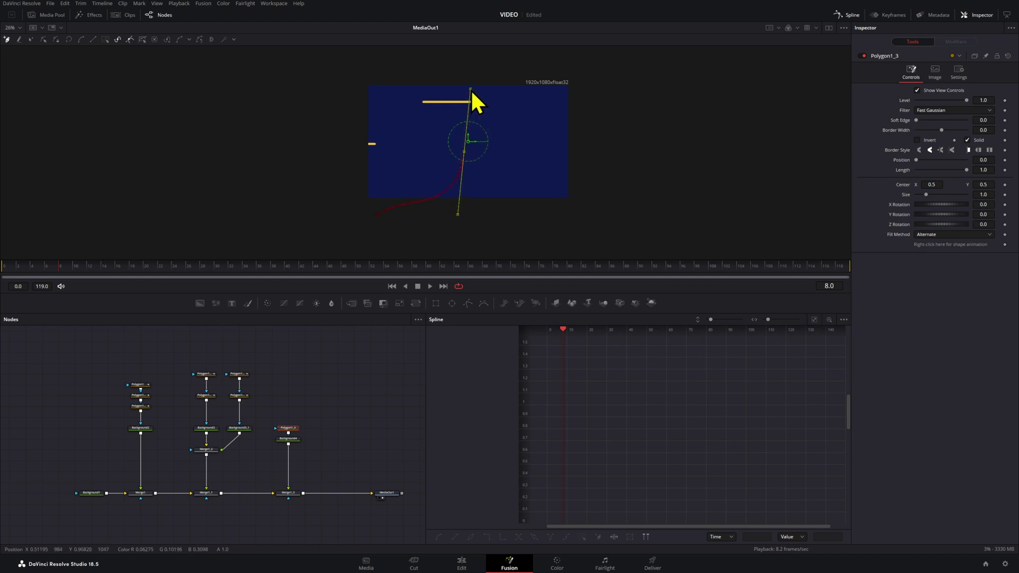
pyautogui.moveTo(470, 89); pyautogui.dragTo(468, 94)
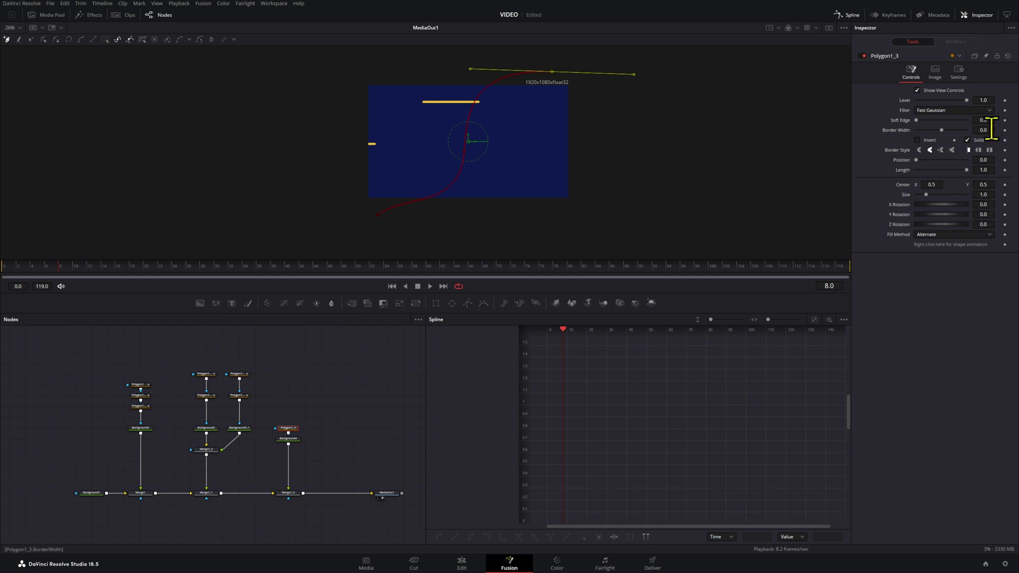
pyautogui.moveTo(983, 130)
pyautogui.mouseDown()
pyautogui.moveTo(982, 141)
pyautogui.moveTo(673, 168)
pyautogui.moveTo(276, 167)
pyautogui.moveTo(790, 167)
pyautogui.mouseUp()
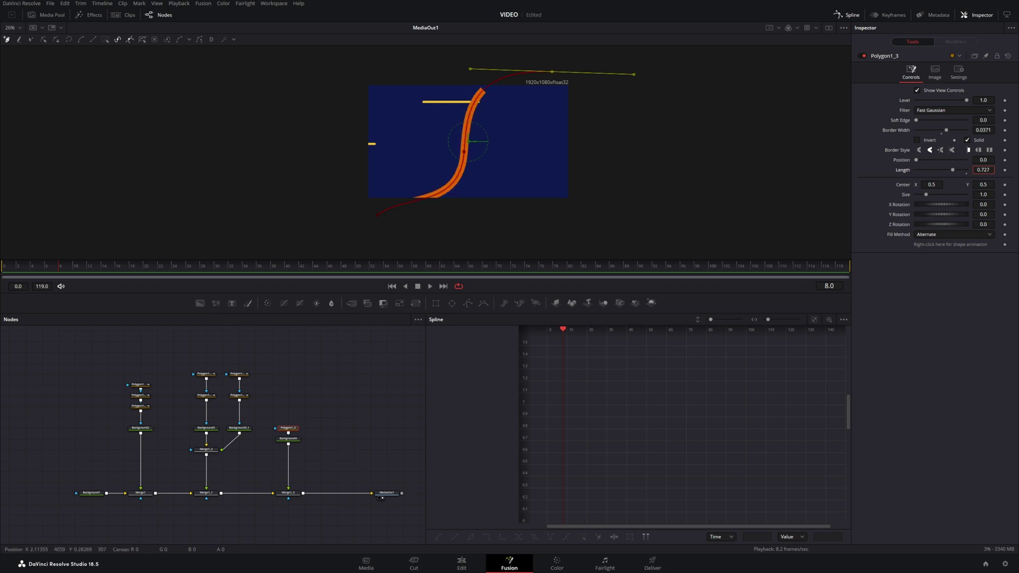
pyautogui.moveTo(983, 170)
pyautogui.mouseDown()
pyautogui.moveTo(637, 168)
pyautogui.moveTo(983, 167)
pyautogui.mouseUp()
pyautogui.click(627, 215)
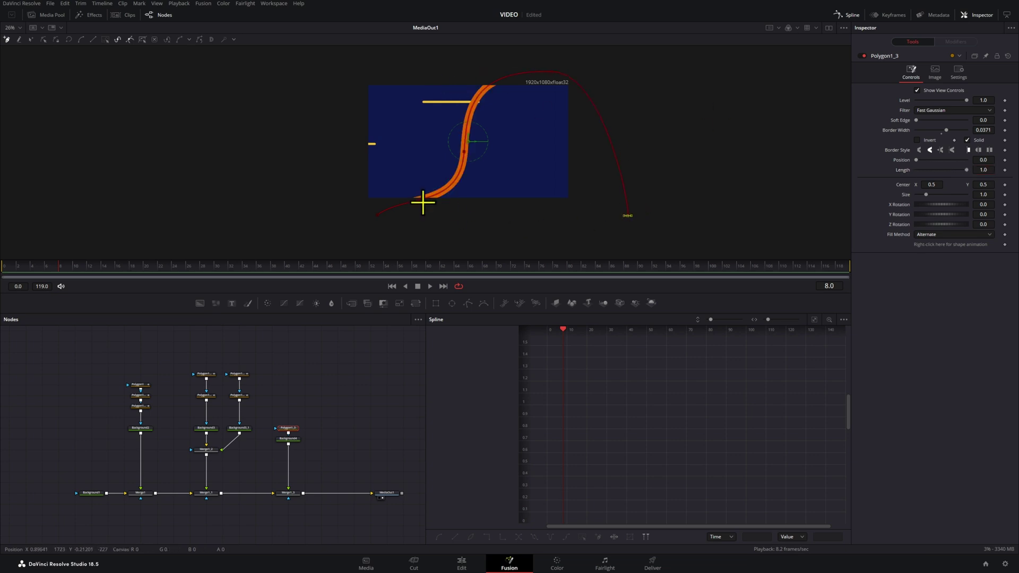
pyautogui.moveTo(338, 99)
pyautogui.mouseDown()
pyautogui.moveTo(259, 104)
pyautogui.moveTo(205, 151)
pyautogui.mouseUp()
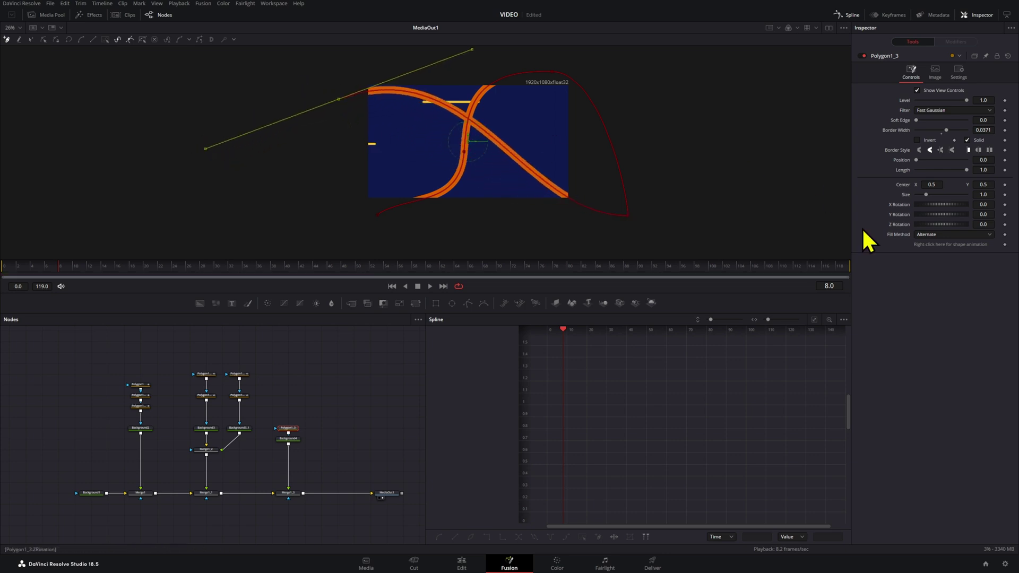
pyautogui.hotkey('ctrl', 'z')
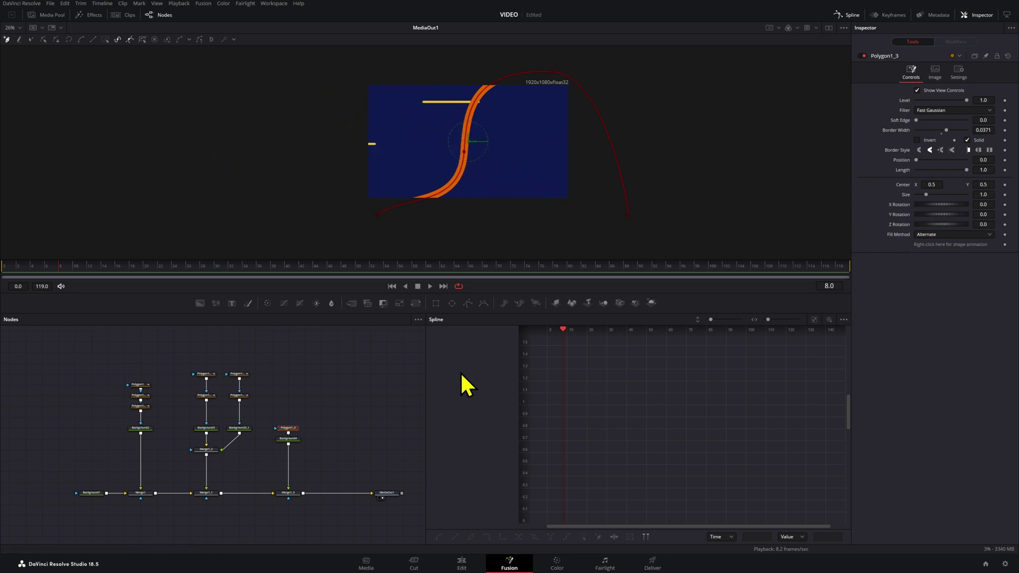
# Keyframe the orange curve's Length at 0.0 on frame 12 and 1.0 on frame 28.
pyautogui.click(69, 265)
pyautogui.moveTo(70, 266); pyautogui.dragTo(92, 274)
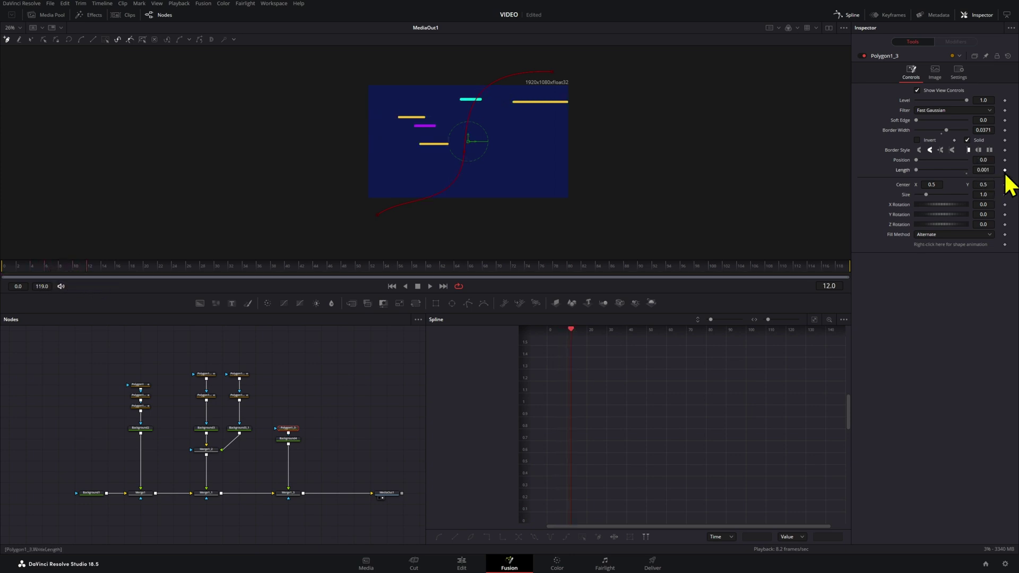
pyautogui.click(1004, 170)
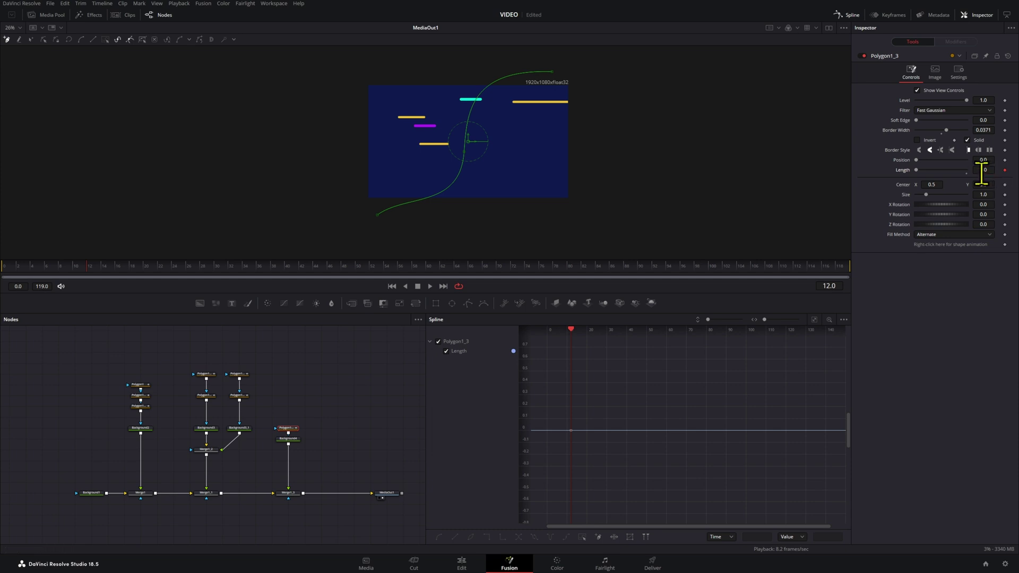
pyautogui.moveTo(134, 273); pyautogui.dragTo(201, 274)
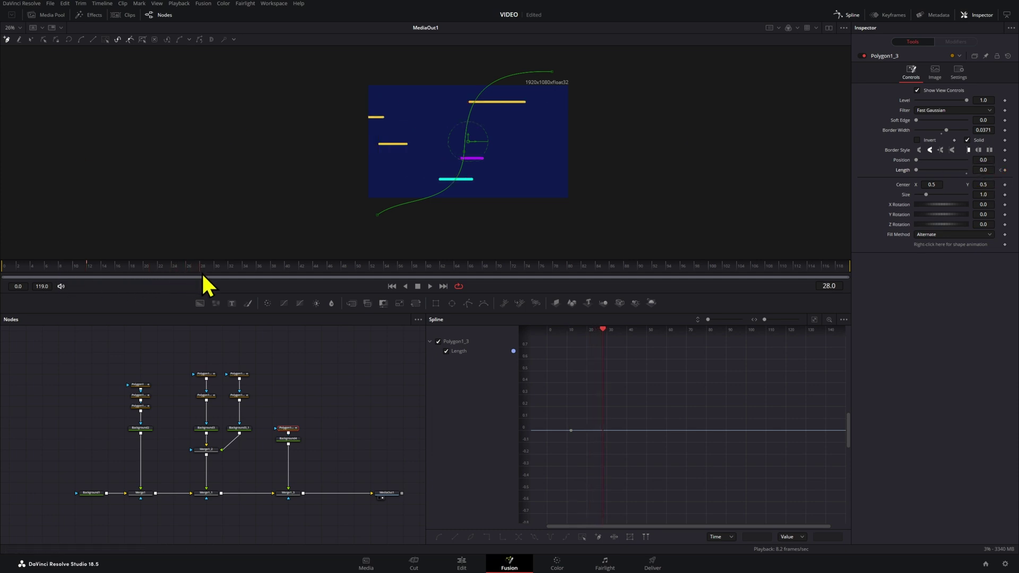
pyautogui.moveTo(982, 170); pyautogui.dragTo(1013, 169)
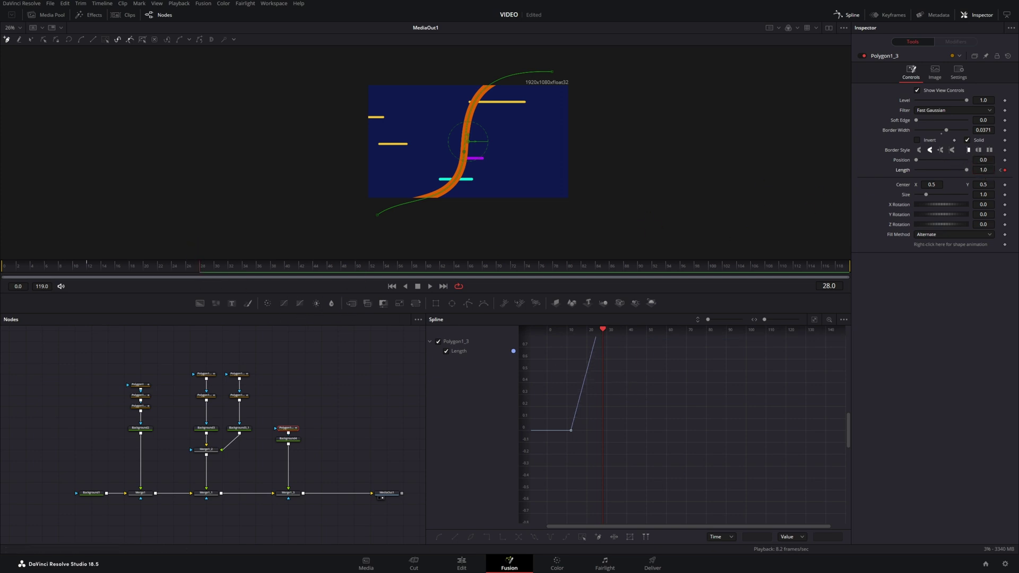
# Keyframe the orange curve's Position at 0.0 on frame 28 and 1.0 on frame 38.
pyautogui.click(1004, 160)
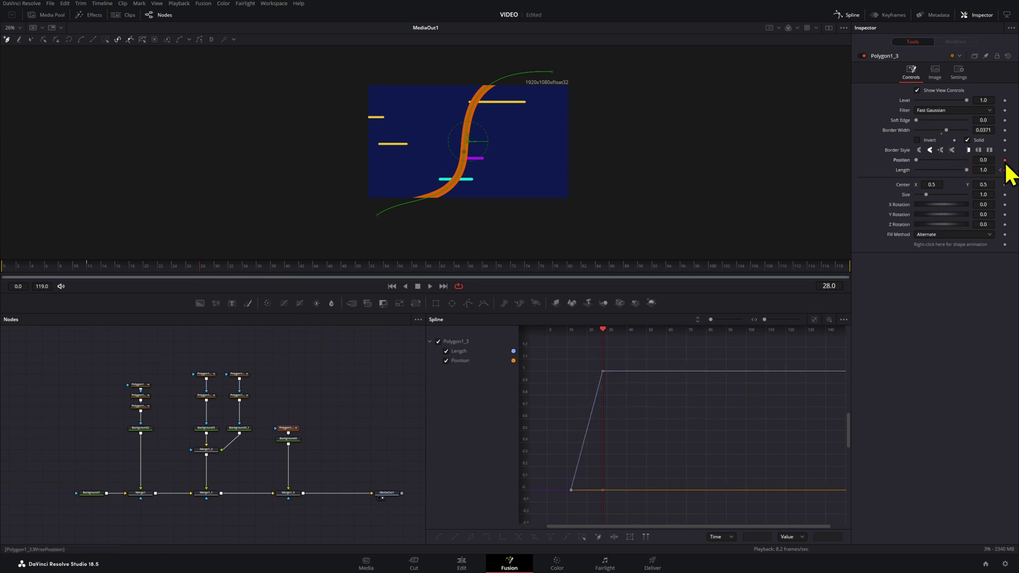
pyautogui.click(272, 274)
pyautogui.moveTo(984, 159); pyautogui.dragTo(1008, 160)
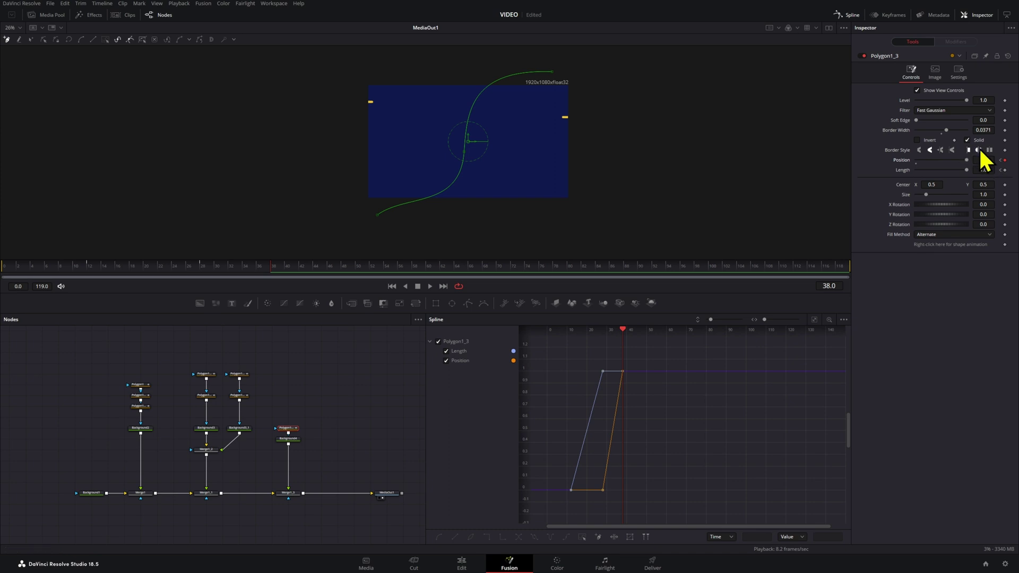
# Give the orange curve round end caps, compare them with flat ones and play back the animation.
pyautogui.click(245, 271)
pyautogui.moveTo(245, 272)
pyautogui.mouseDown()
pyautogui.moveTo(254, 272)
pyautogui.moveTo(101, 284)
pyautogui.moveTo(176, 283)
pyautogui.mouseUp()
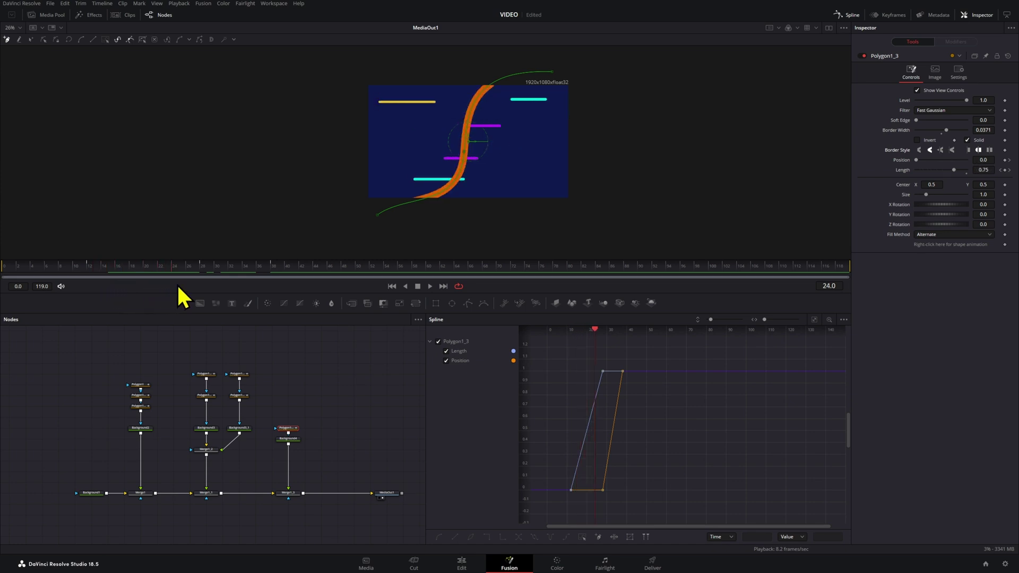
pyautogui.click(969, 149)
pyautogui.press('space')
pyautogui.press('space')
# Smooth all Length and Position keyframes of the orange curve with ease in 69.5 and ease out 71.8, and play it back.
pyautogui.scroll(-2, 658, 427)
pyautogui.moveTo(670, 374); pyautogui.dragTo(605, 503)
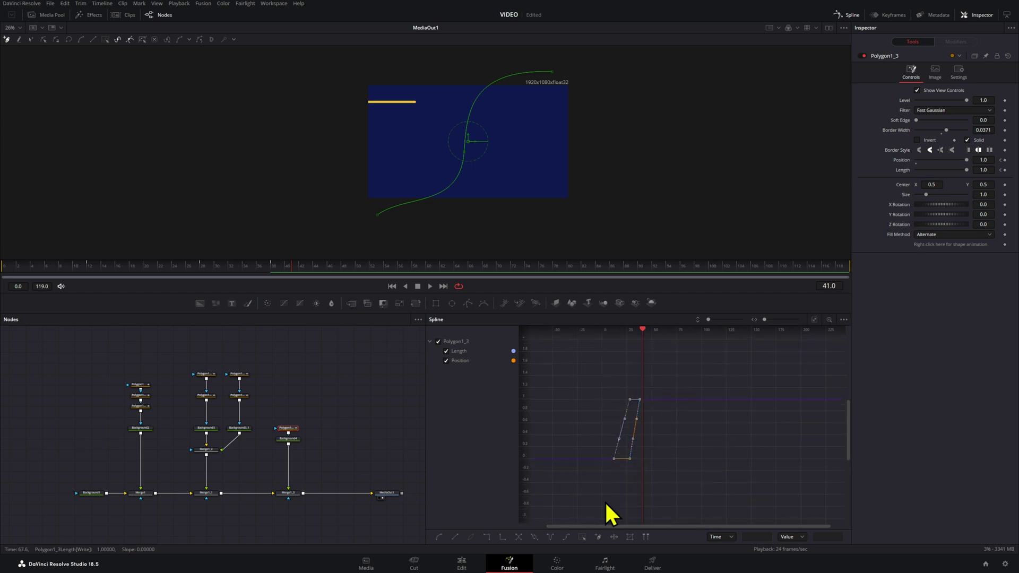
pyautogui.scroll(3, 643, 408)
pyautogui.moveTo(658, 422); pyautogui.dragTo(664, 366)
pyautogui.press('t')
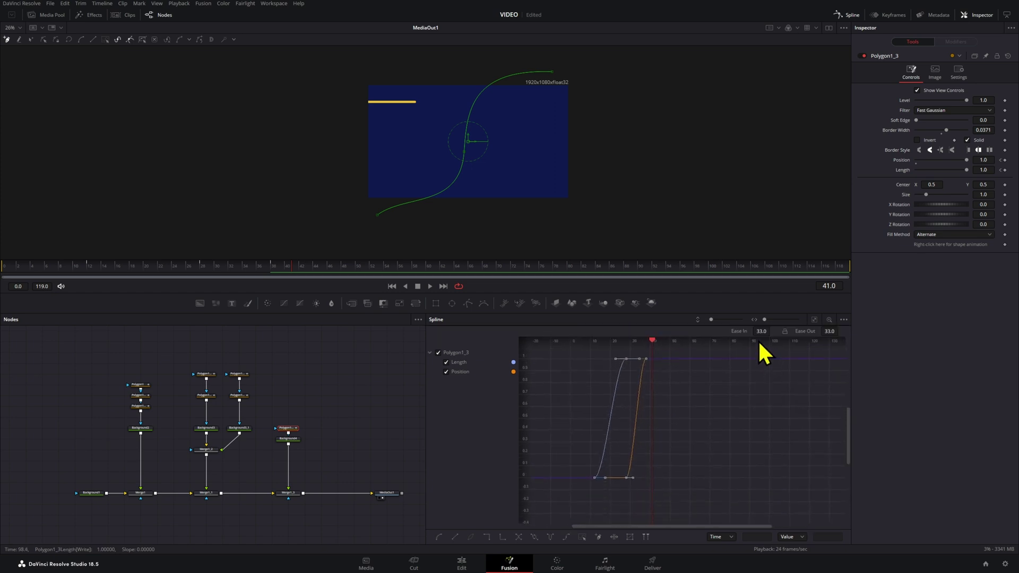
pyautogui.moveTo(760, 331); pyautogui.dragTo(848, 331)
pyautogui.press('space')
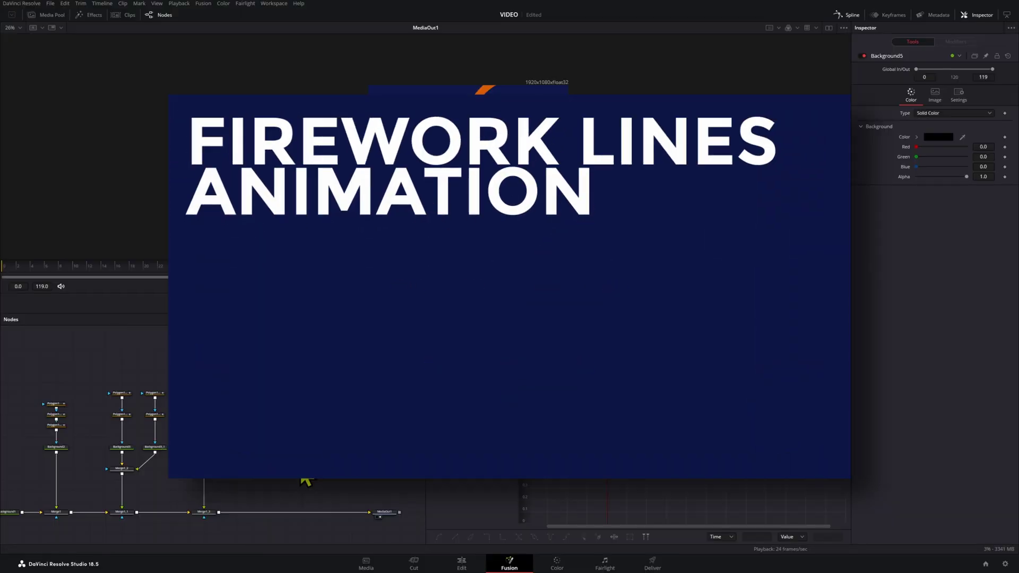
# Merge Background5 over the composite just before MediaOut1 and colour it bright yellow.
pyautogui.moveTo(306, 481); pyautogui.dragTo(219, 511)
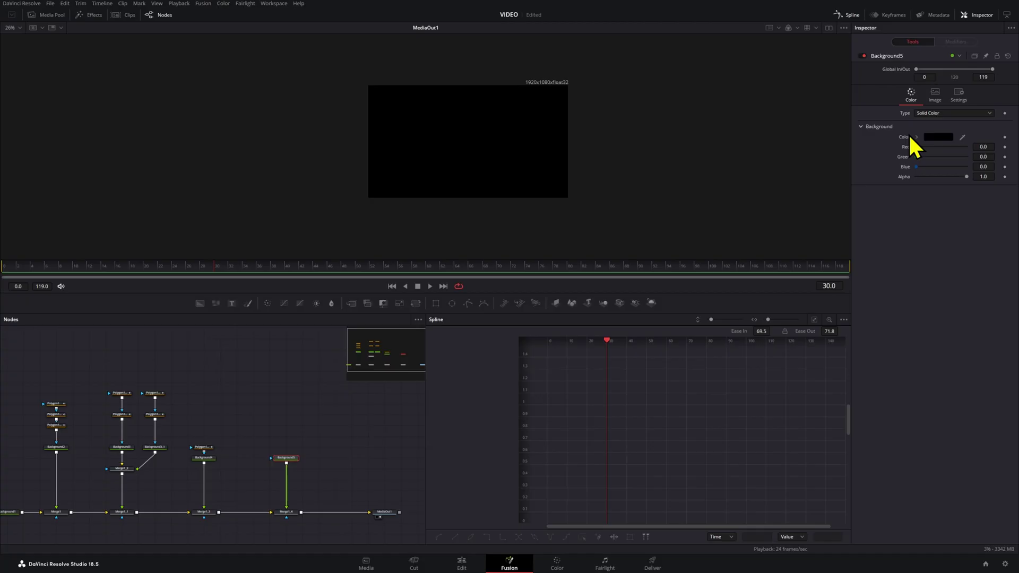
pyautogui.click(931, 138)
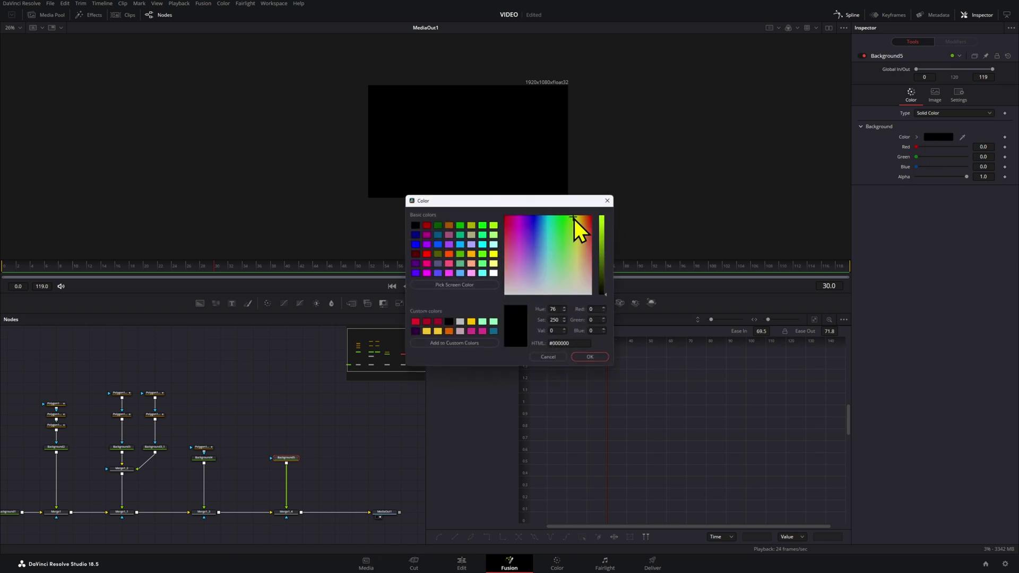
pyautogui.click(602, 217)
pyautogui.click(590, 357)
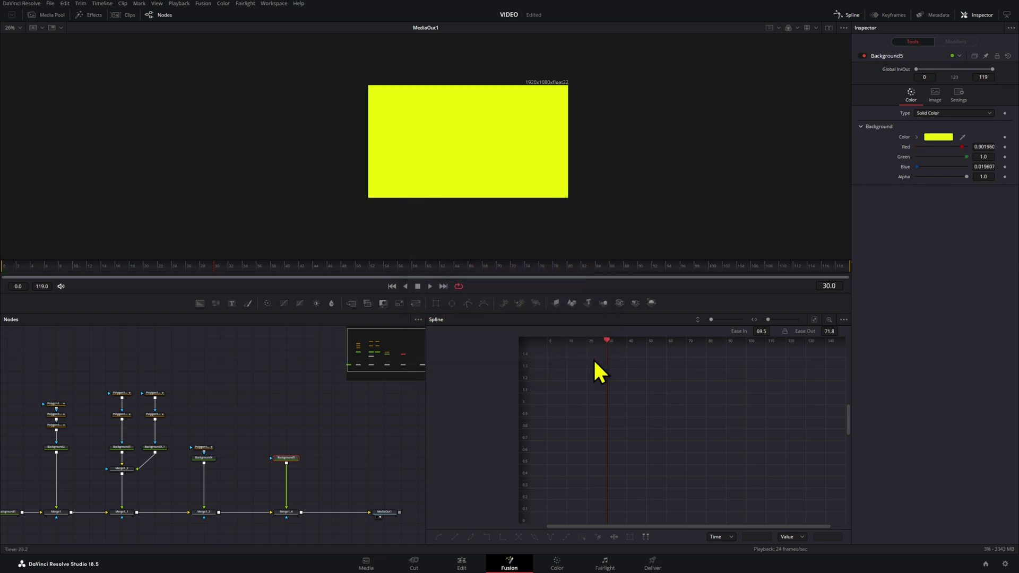
# Mask the bright yellow Background with a non-inverted Polygon, go to frame 34 and show the viewer guides.
pyautogui.click(468, 304)
pyautogui.click(917, 141)
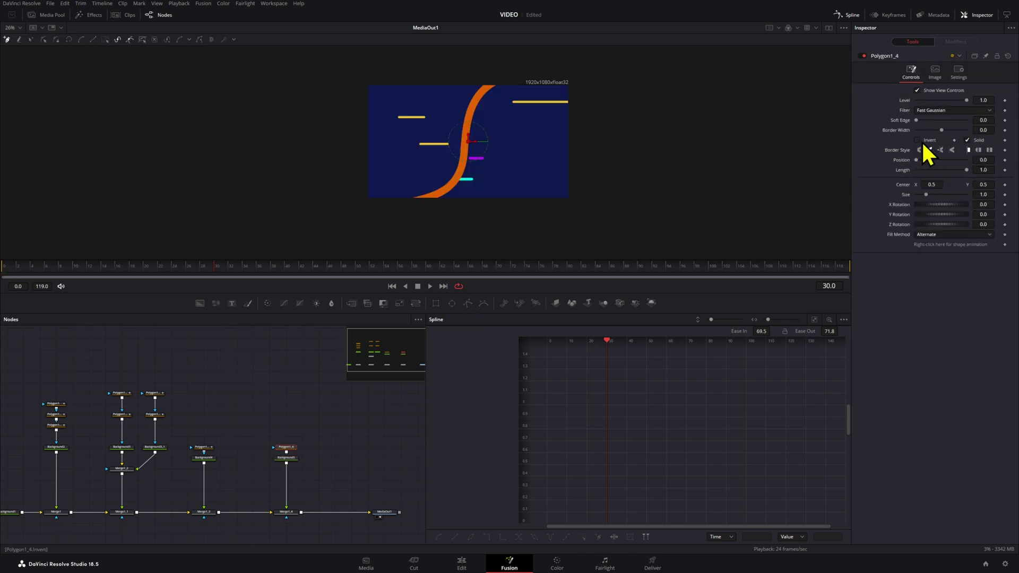
pyautogui.click(233, 273)
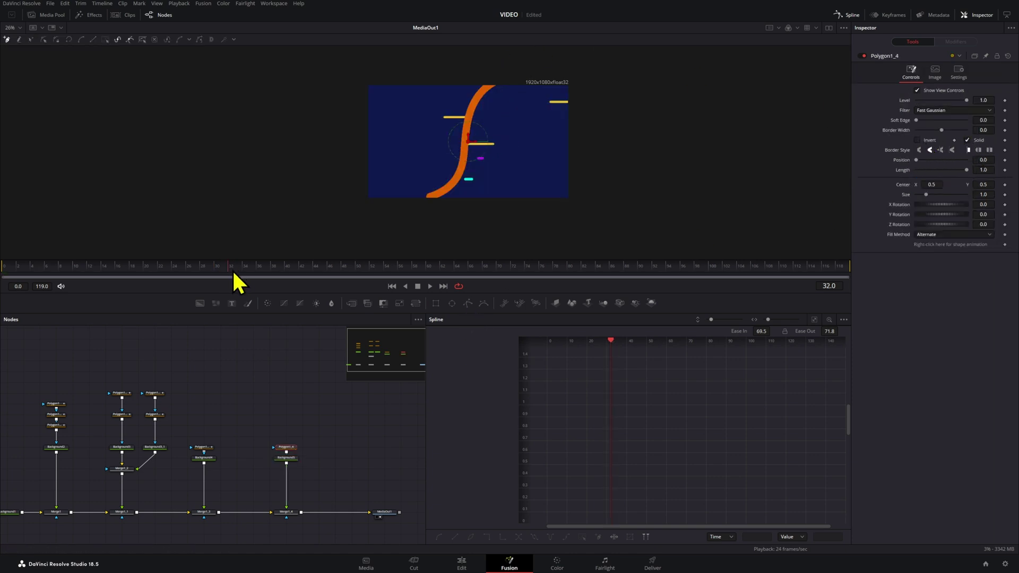
pyautogui.moveTo(233, 273); pyautogui.dragTo(245, 272)
pyautogui.scroll(2, 479, 133)
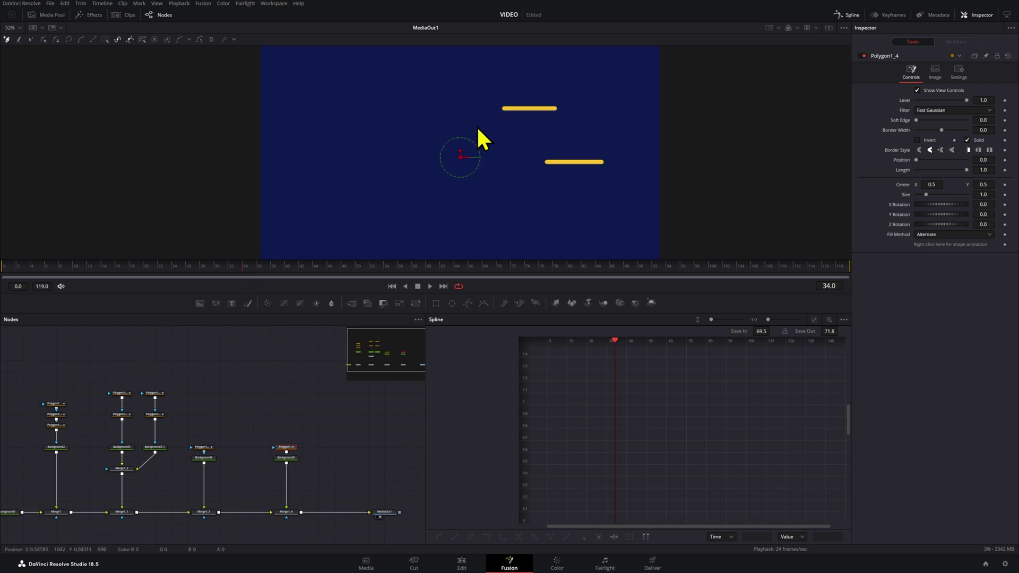
pyautogui.hotkey('ctrl', 'g')
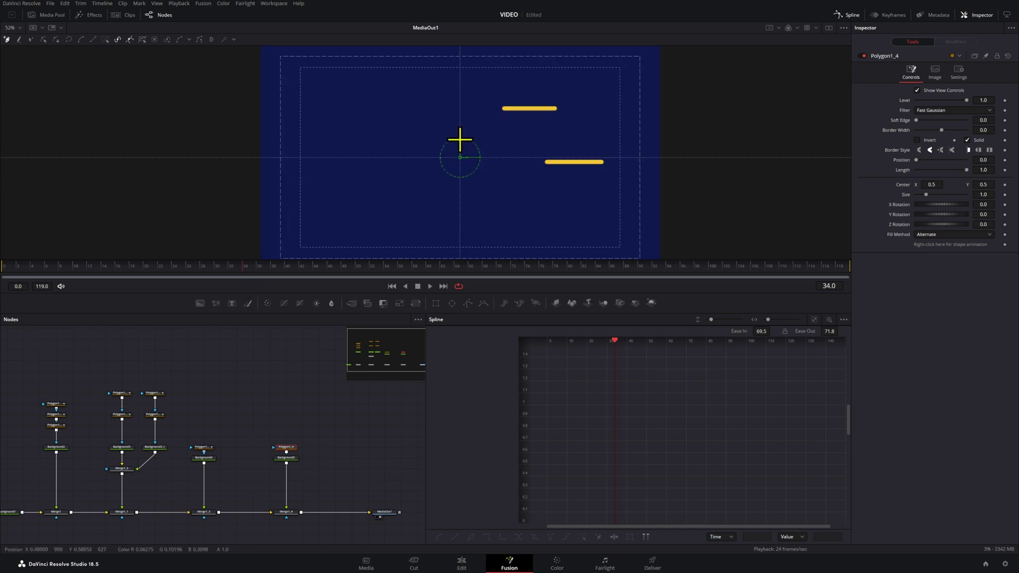
# Draw a short vertical line on the centre guide above the frame's centre, with border width 0.007 and length 0.0.
pyautogui.click(459, 108)
pyautogui.moveTo(982, 130); pyautogui.dragTo(988, 130)
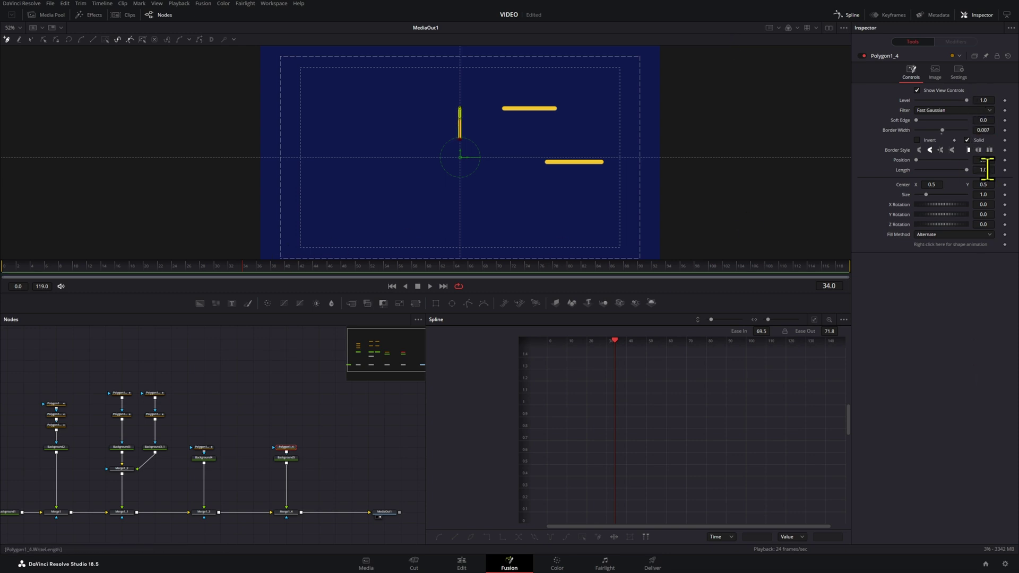
pyautogui.moveTo(985, 169); pyautogui.dragTo(934, 170)
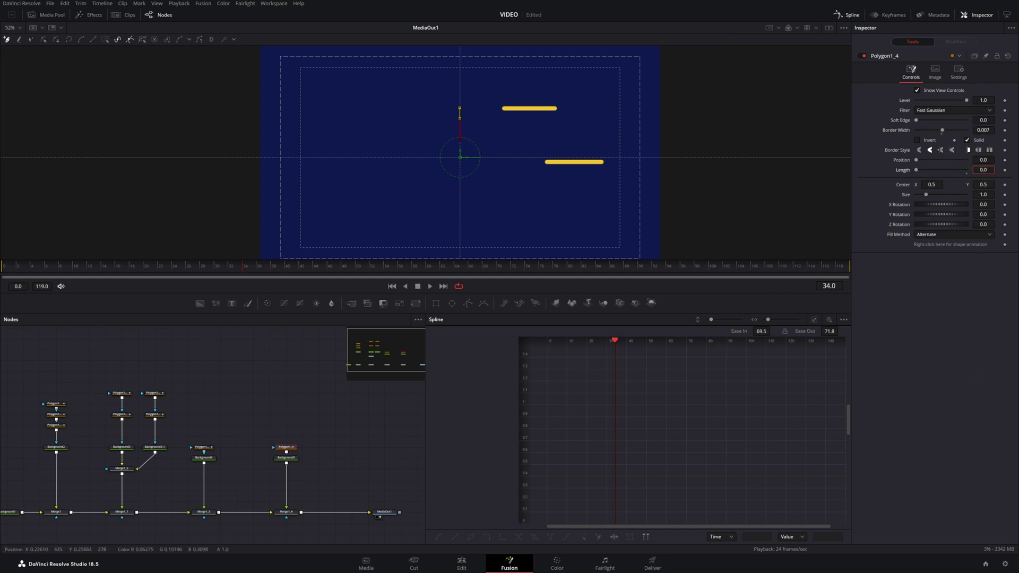
# Keyframe the line mask's Length from 0.0 at frame 34 to 1.0 at frame 46, and Position from 0.0 at frame 40 to 1.0 at frame 51.
pyautogui.click(1004, 170)
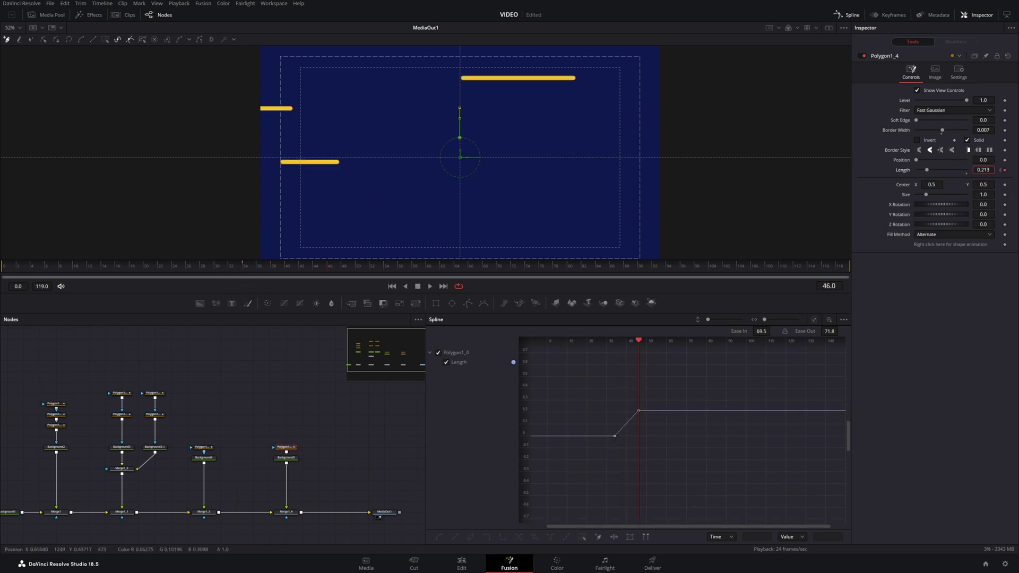
pyautogui.moveTo(983, 170); pyautogui.dragTo(1015, 170)
pyautogui.click(285, 266)
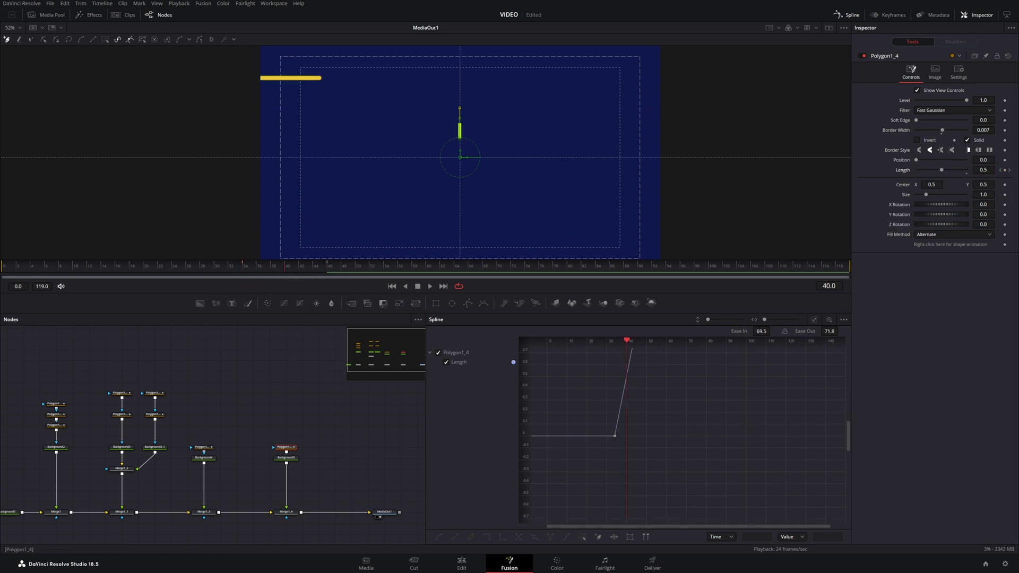
pyautogui.click(1005, 160)
pyautogui.click(364, 274)
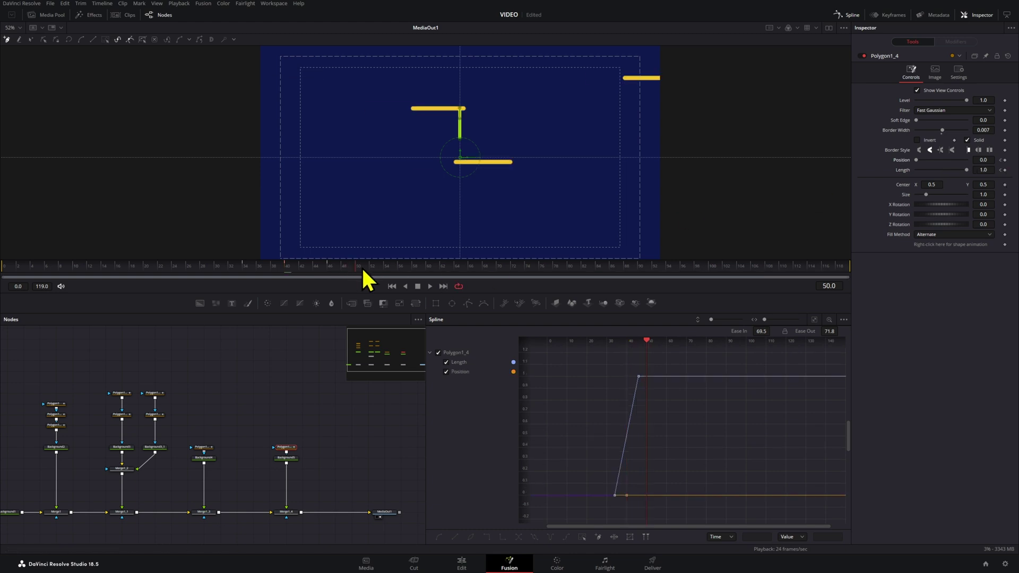
pyautogui.moveTo(979, 160); pyautogui.dragTo(1016, 160)
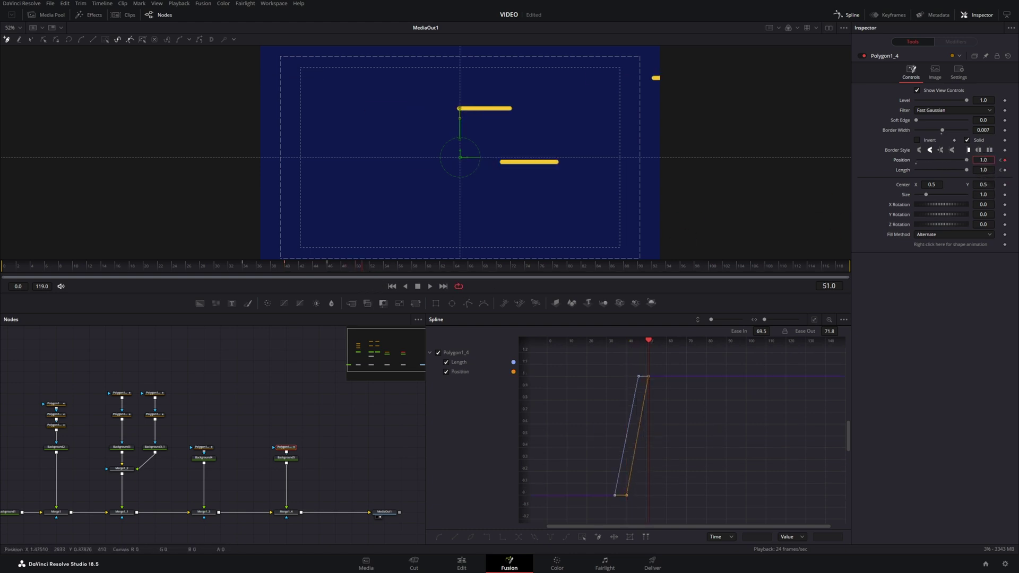
# Smooth the vertical line's Length and Position keyframes with ease in 95.8 and ease out 62.4, and play it back.
pyautogui.press('f')
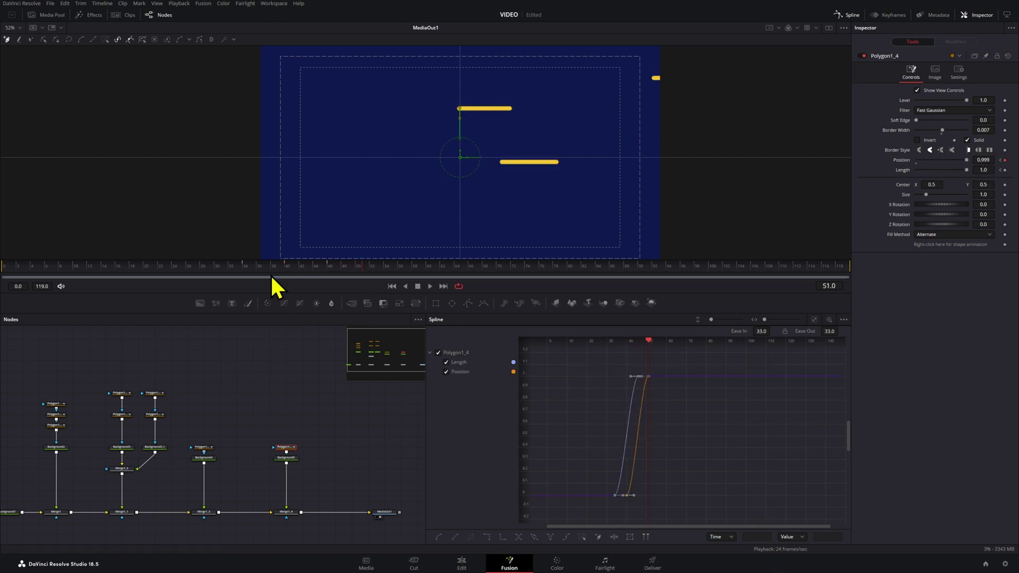
pyautogui.click(246, 268)
pyautogui.press('space')
pyautogui.press('space')
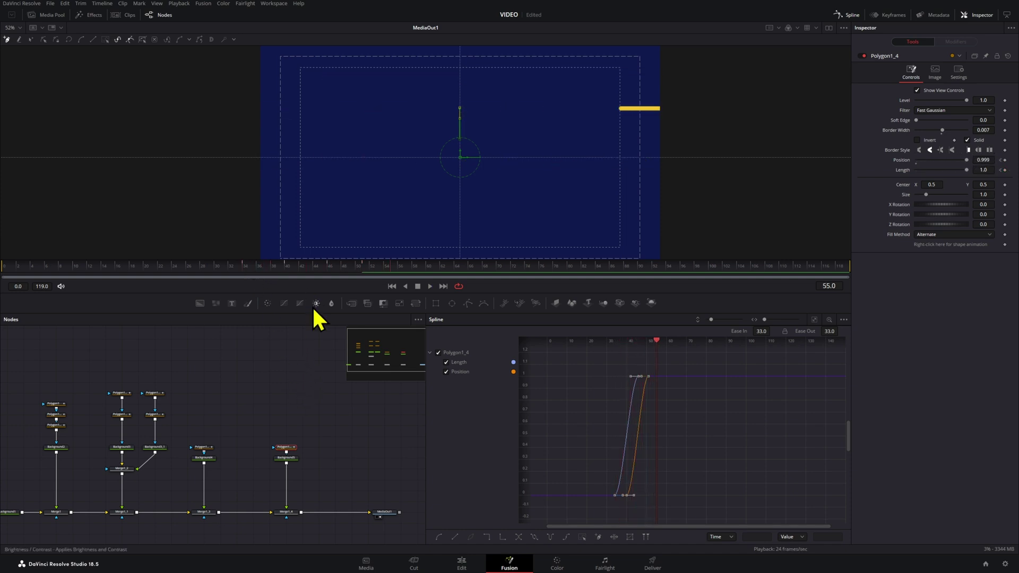
pyautogui.moveTo(762, 331); pyautogui.dragTo(840, 329)
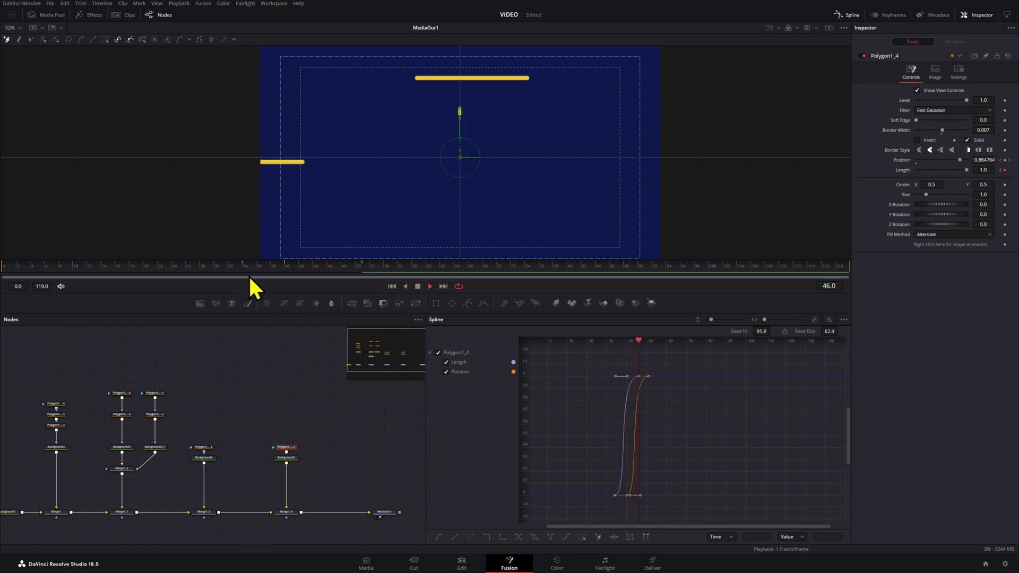
pyautogui.click(305, 380)
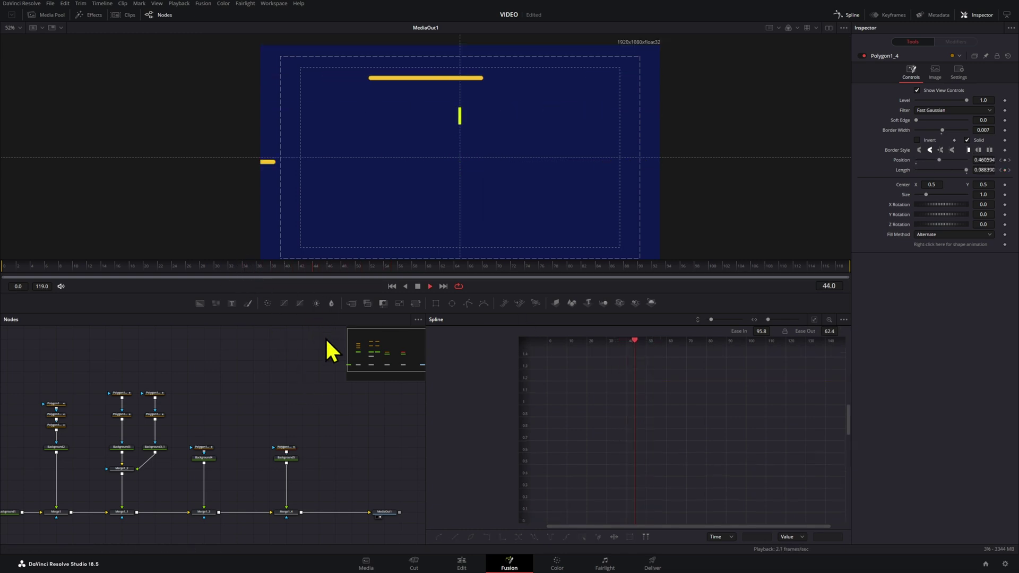
# View the bright yellow Background5 on its own and insert a Duplicate node after it.
pyautogui.click(296, 459)
pyautogui.press('1')
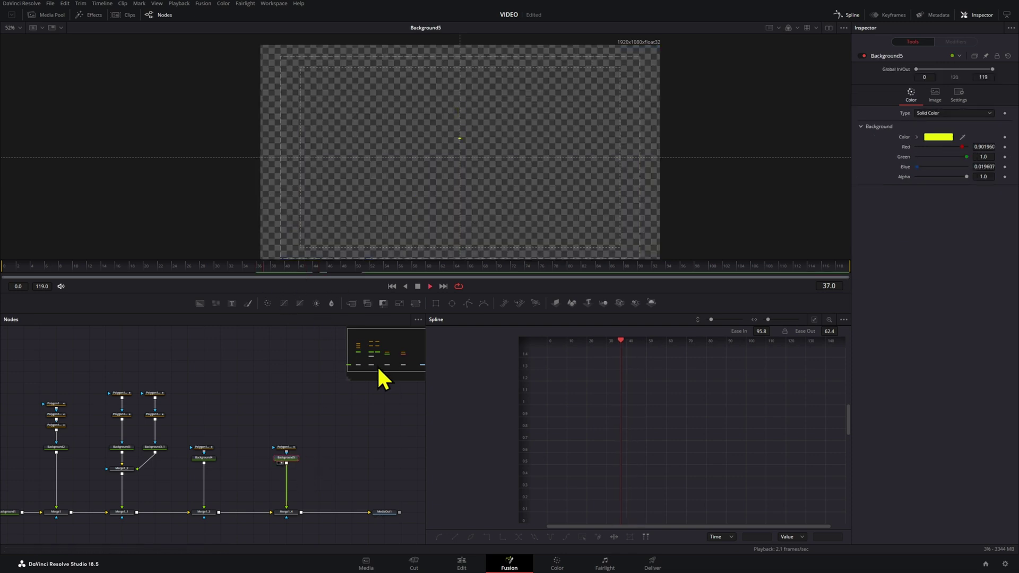
pyautogui.click(270, 268)
pyautogui.hotkey('shift', 'space')
pyautogui.write('TRANS')
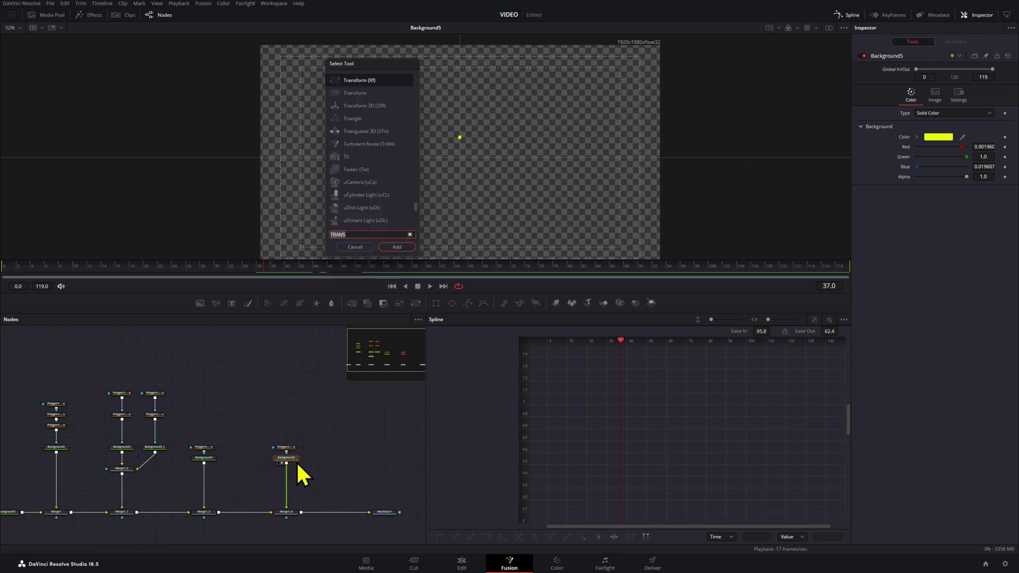
pyautogui.hotkey('ctrl', 'a')
pyautogui.write('dupl')
pyautogui.press('Return')
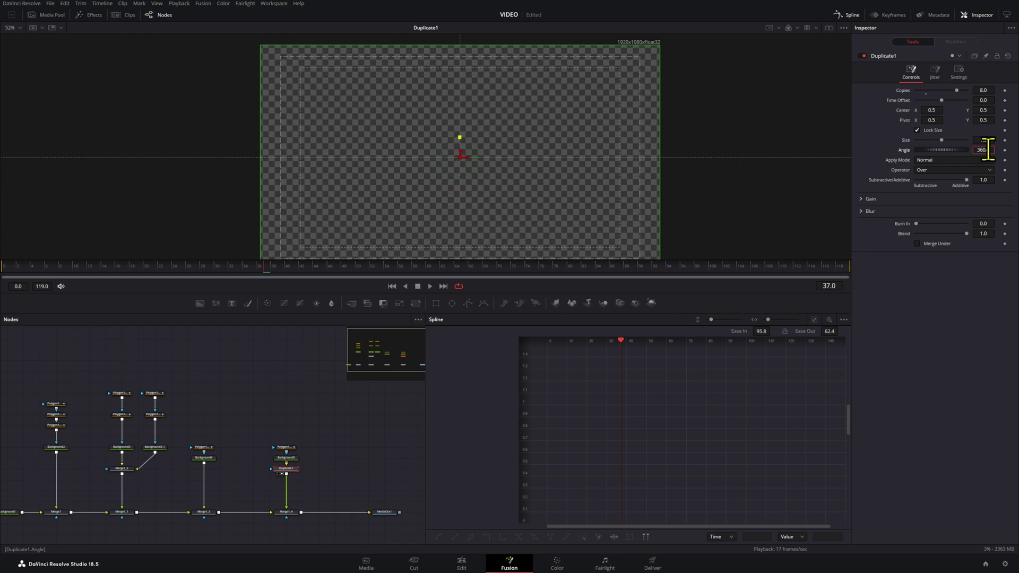
# Set the Duplicate to 8 copies with an angle of 360/8 (45.0) and play back the burst.
pyautogui.write('8')
pyautogui.press('Return')
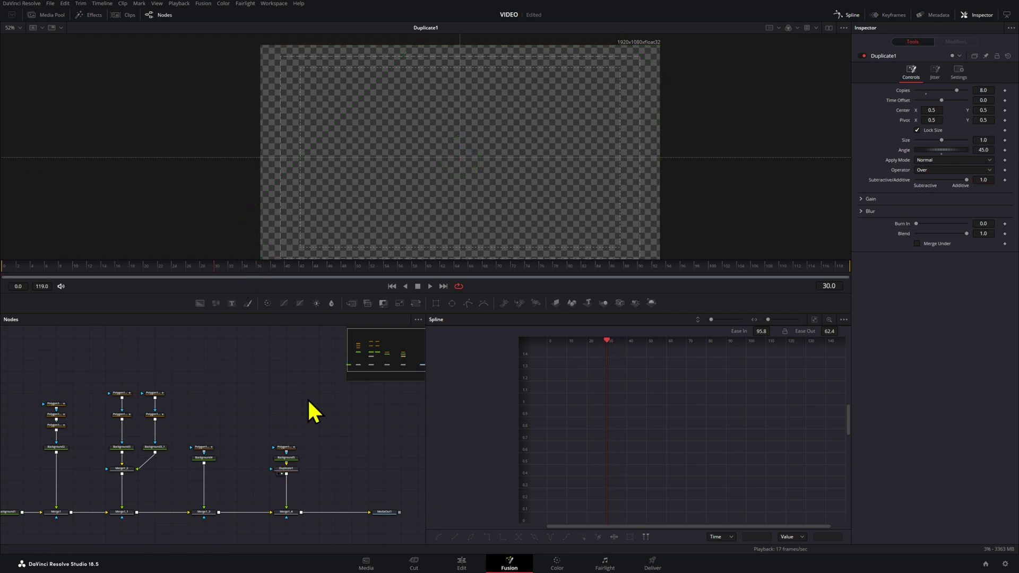
pyautogui.press('space')
pyautogui.click(270, 269)
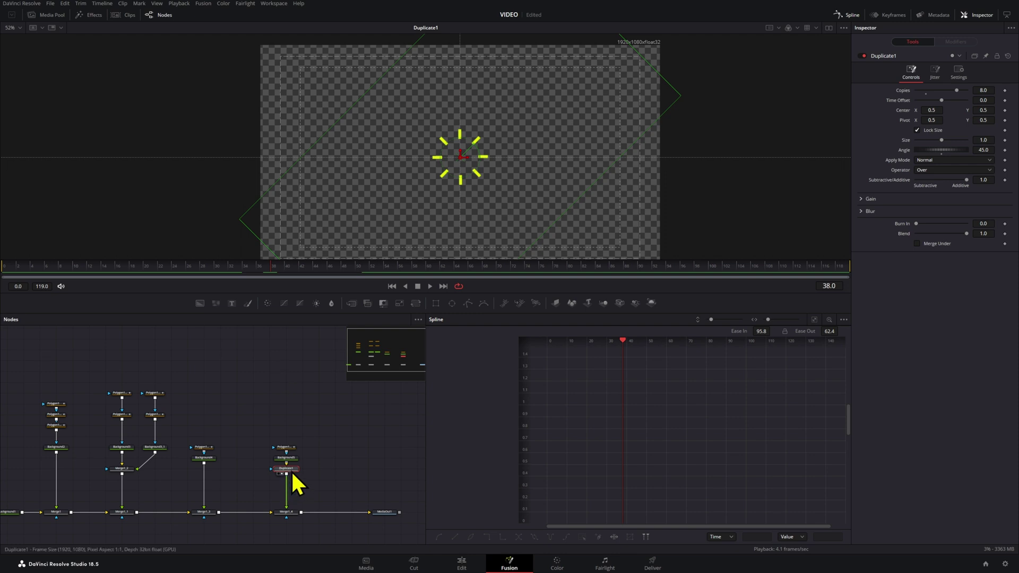
# Insert a Transform node after the Duplicate and show it in the viewer.
pyautogui.hotkey('shift', 'space')
pyautogui.write('trans')
pyautogui.press('Return')
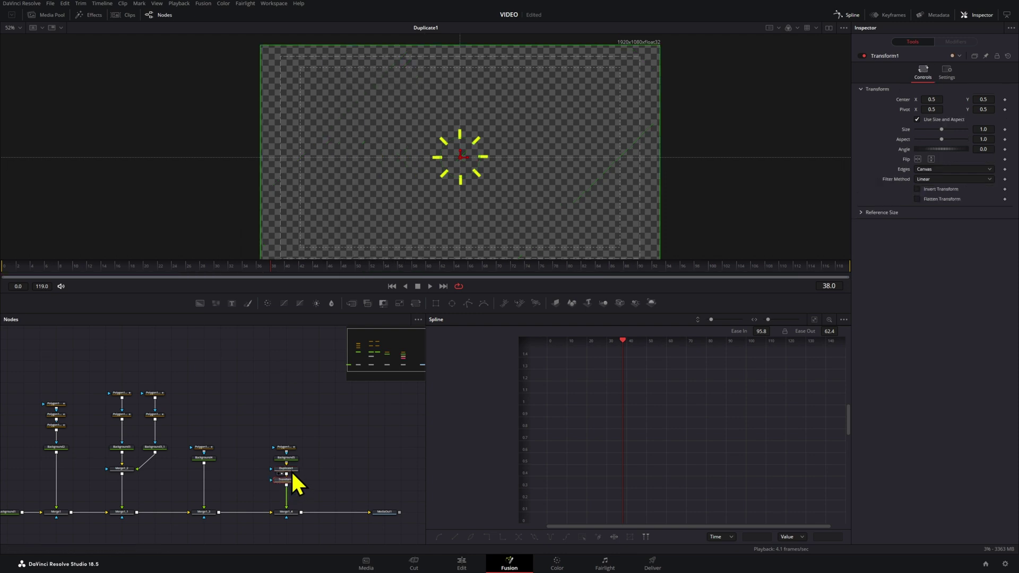
pyautogui.press('2')
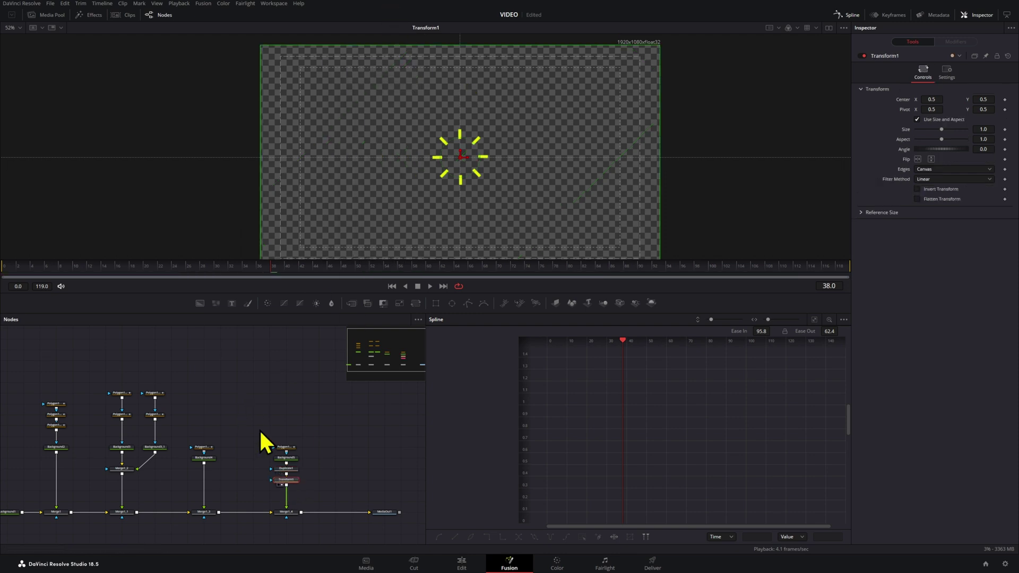
# Keyframe the Transform's Angle from 0.0 at frame 34 to -90.0 at frame 51 and play back the full composite.
pyautogui.click(267, 271)
pyautogui.moveTo(304, 430); pyautogui.dragTo(288, 480)
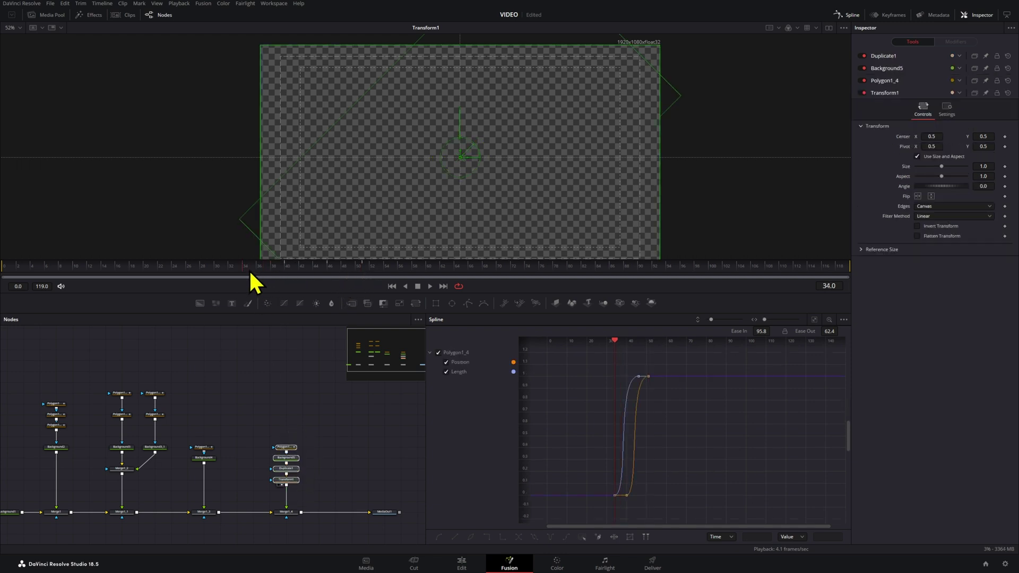
pyautogui.click(293, 479)
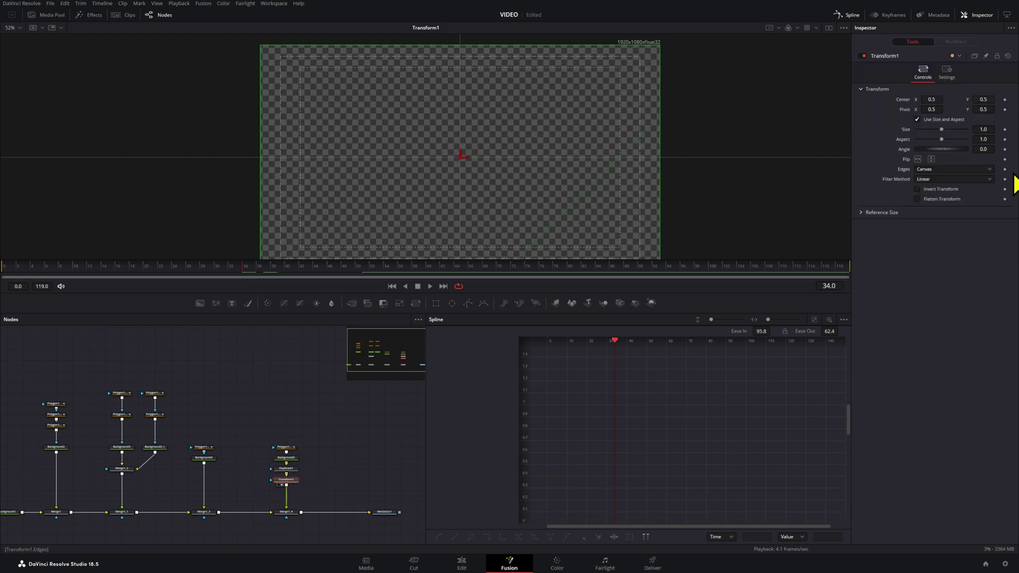
pyautogui.click(1005, 150)
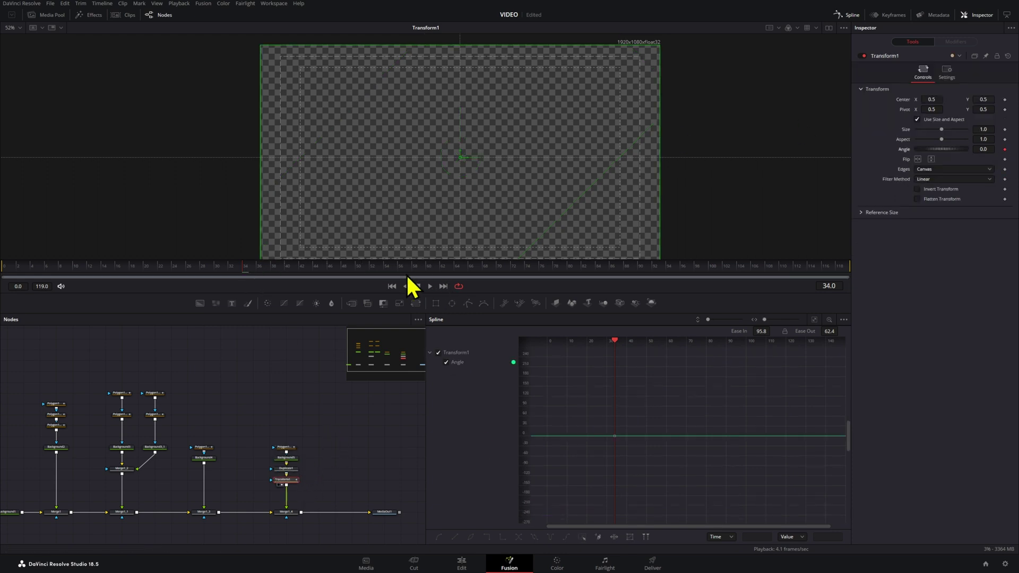
pyautogui.moveTo(319, 391); pyautogui.dragTo(288, 460)
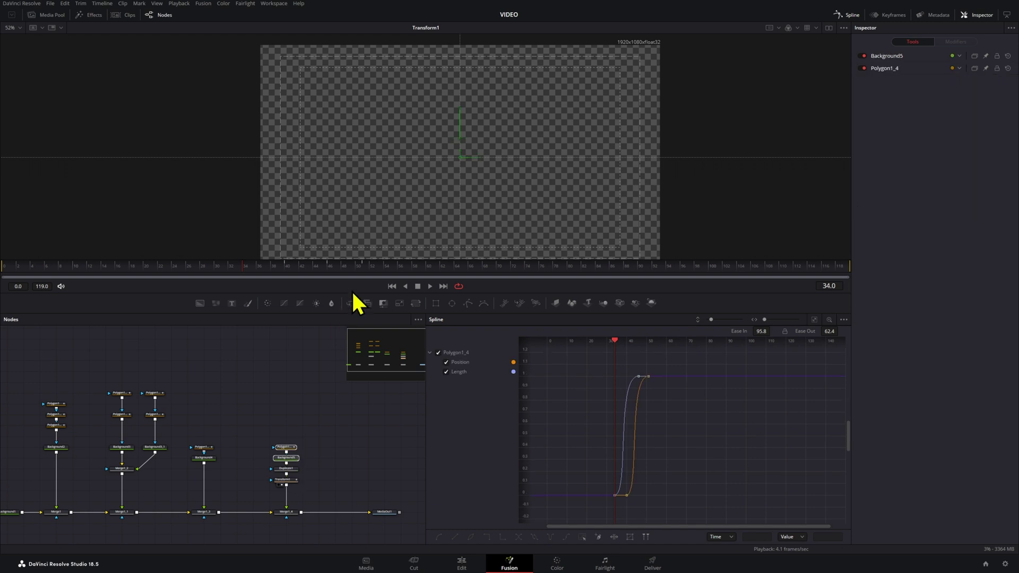
pyautogui.click(285, 480)
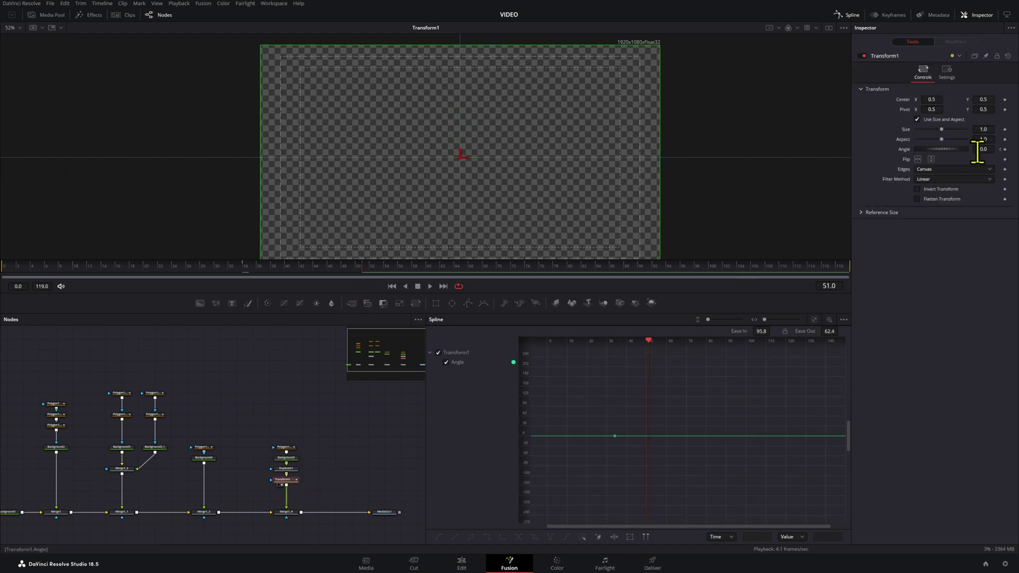
pyautogui.moveTo(976, 149); pyautogui.dragTo(932, 149)
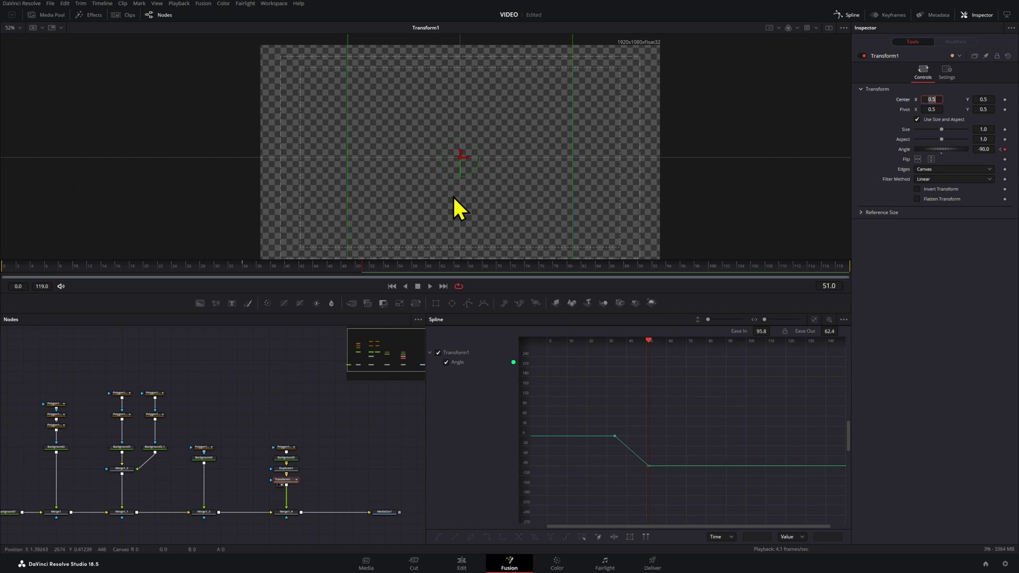
pyautogui.click(247, 267)
pyautogui.click(291, 419)
pyautogui.press('space')
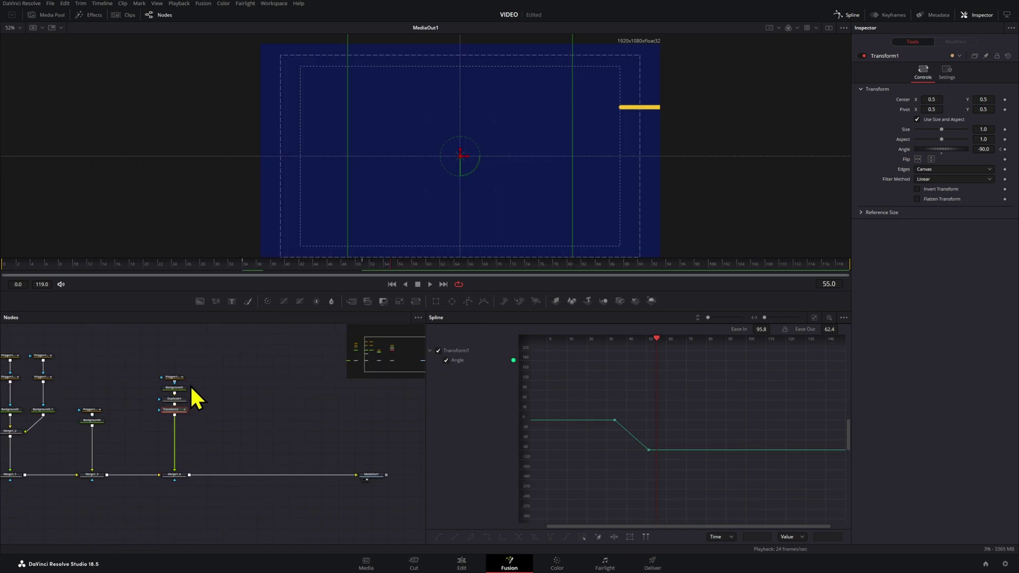
# Branch a second Transform off the first, merge it over the original burst before the main Merge, and view Merge1_5.
pyautogui.click(194, 387)
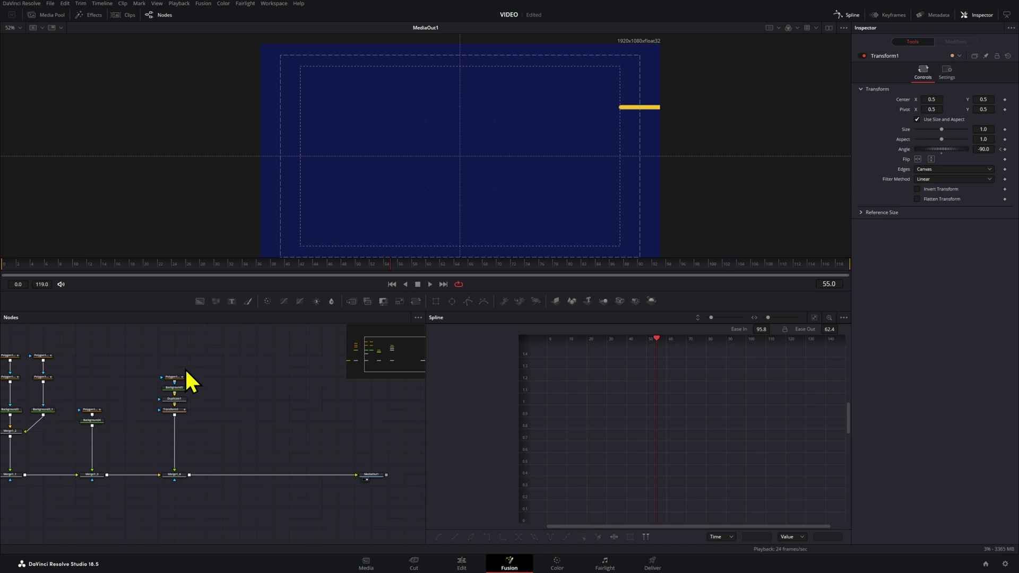
pyautogui.hotkey('shift', 'space')
pyautogui.write('trans')
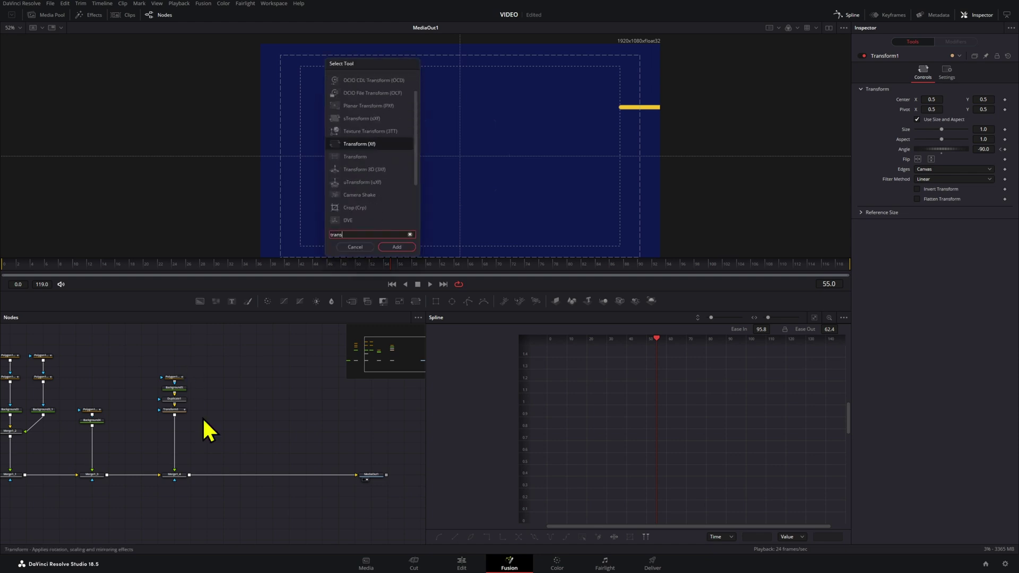
pyautogui.press('Return')
pyautogui.moveTo(212, 422); pyautogui.dragTo(174, 414)
pyautogui.moveTo(254, 421); pyautogui.dragTo(175, 448)
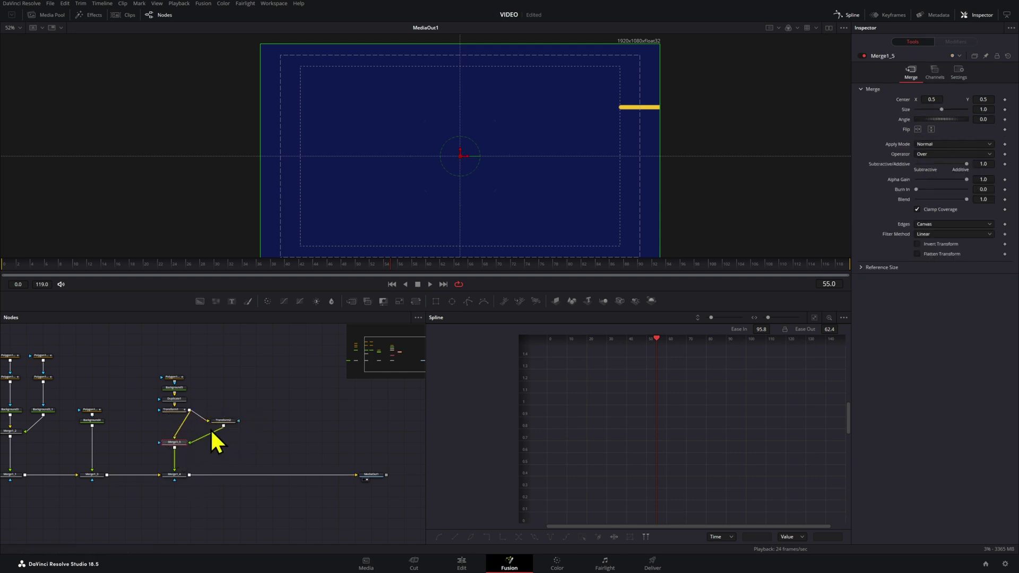
pyautogui.moveTo(227, 421); pyautogui.dragTo(245, 434)
pyautogui.click(183, 444)
pyautogui.press('1')
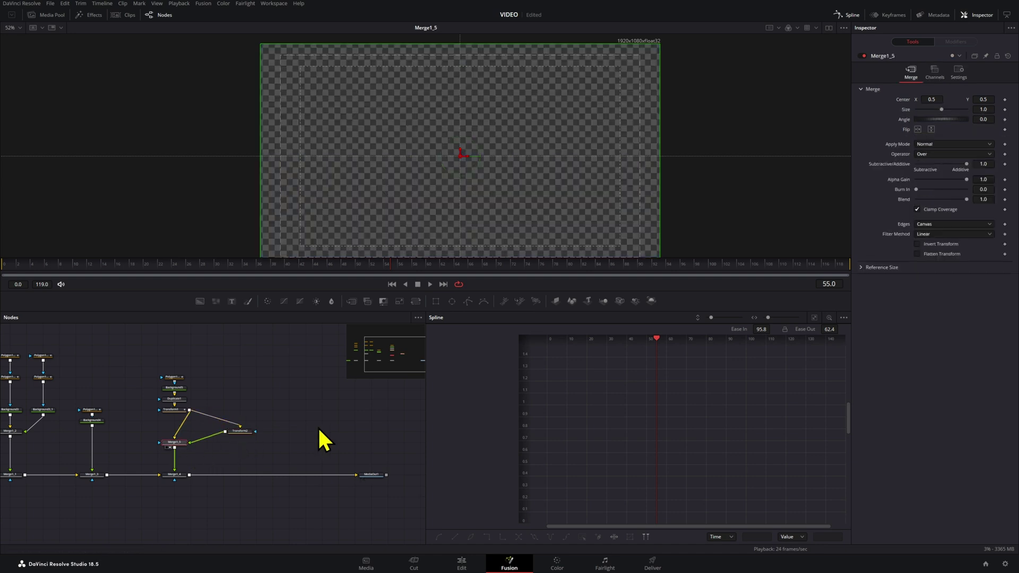
# Move the second burst up and to the right with Transform2, to centre about 0.771, 0.741, and reduce its size to 0.579.
pyautogui.click(244, 432)
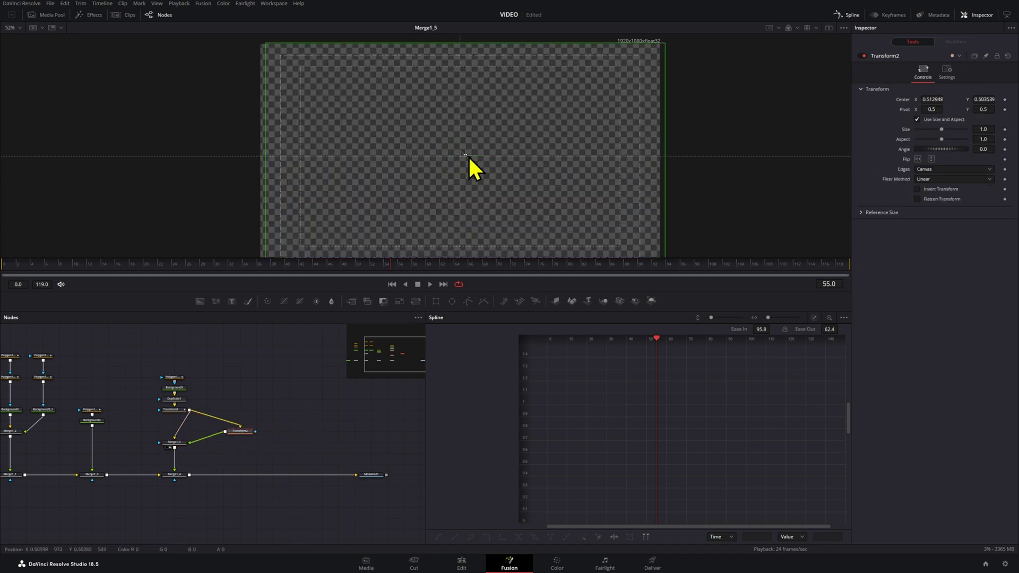
pyautogui.moveTo(461, 157); pyautogui.dragTo(572, 108)
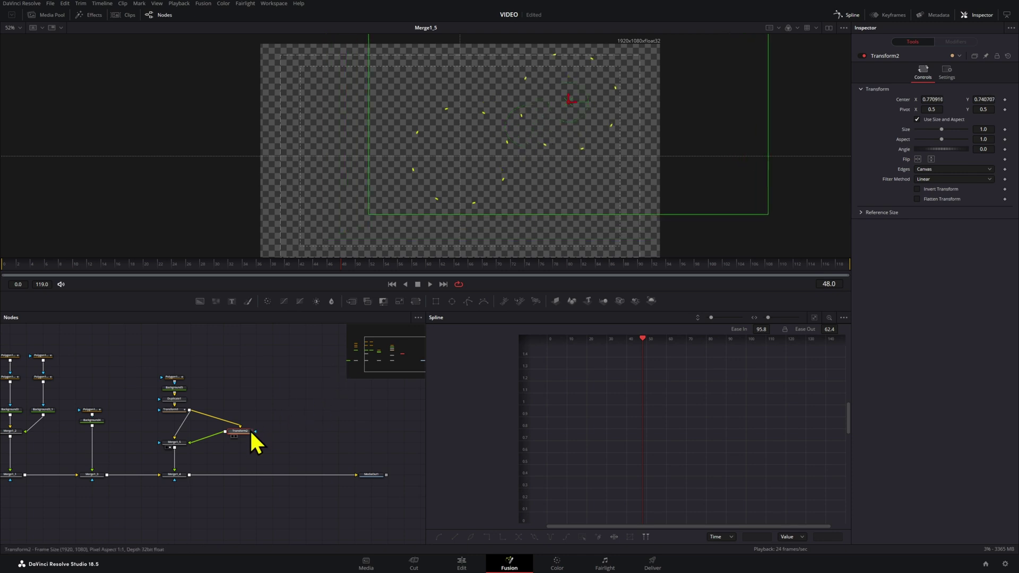
pyautogui.moveTo(981, 128); pyautogui.dragTo(821, 181)
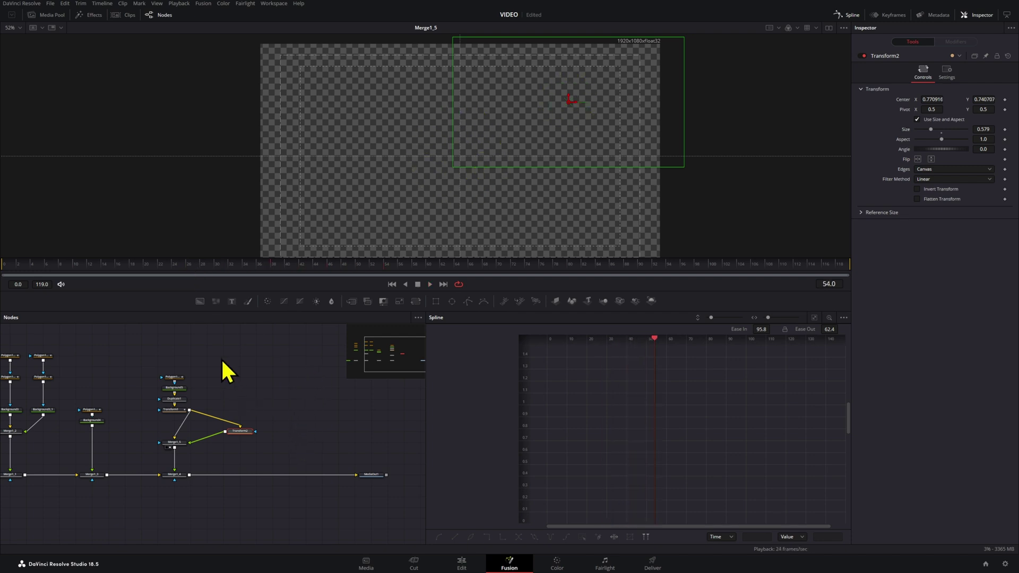
pyautogui.moveTo(223, 361); pyautogui.dragTo(156, 427)
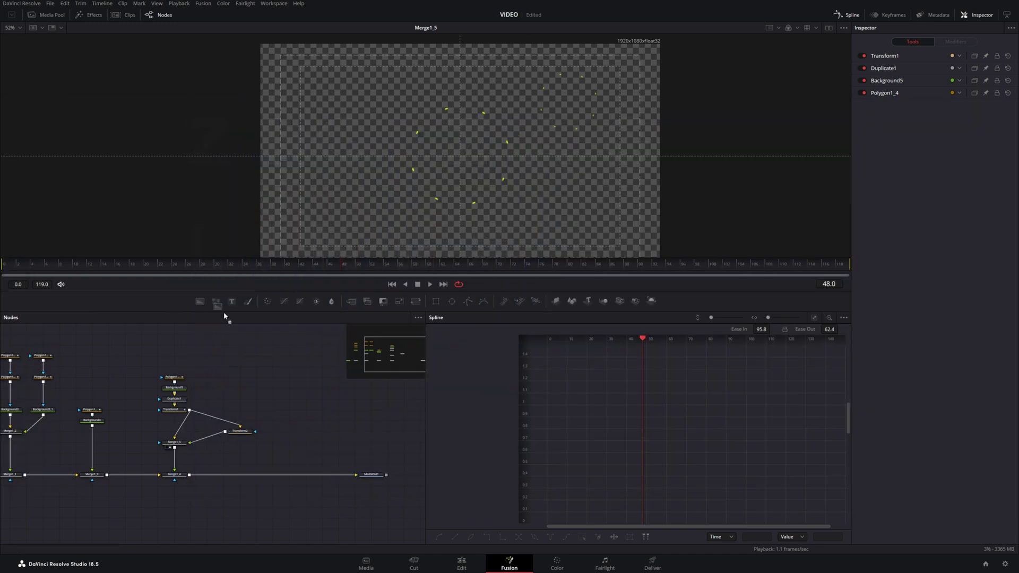
# Add a separate Background with a linear gradient from magenta to yellow #f4c32d, and attach a Polygon mask to it.
pyautogui.moveTo(225, 317); pyautogui.dragTo(322, 442)
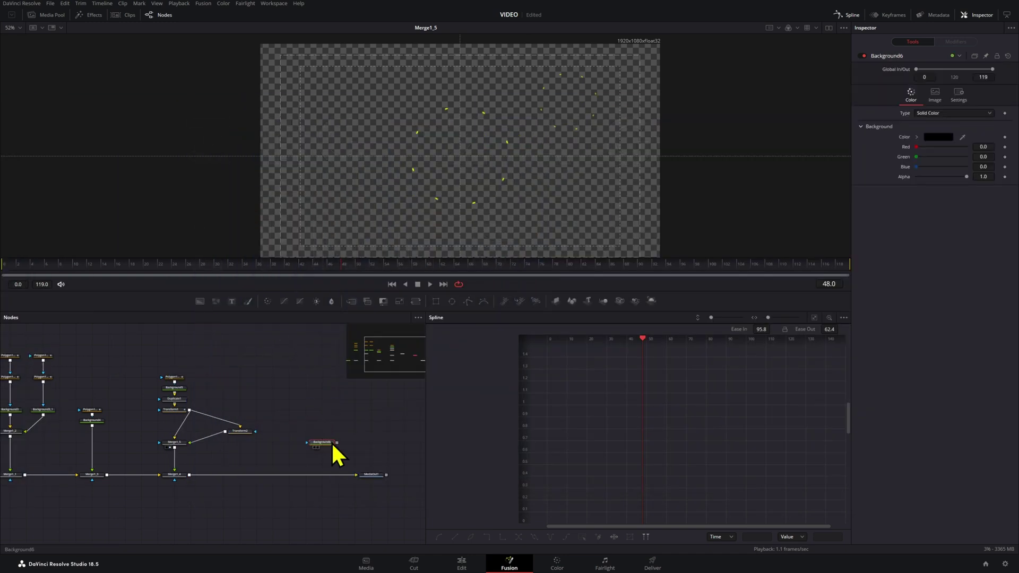
pyautogui.click(936, 114)
pyautogui.click(934, 159)
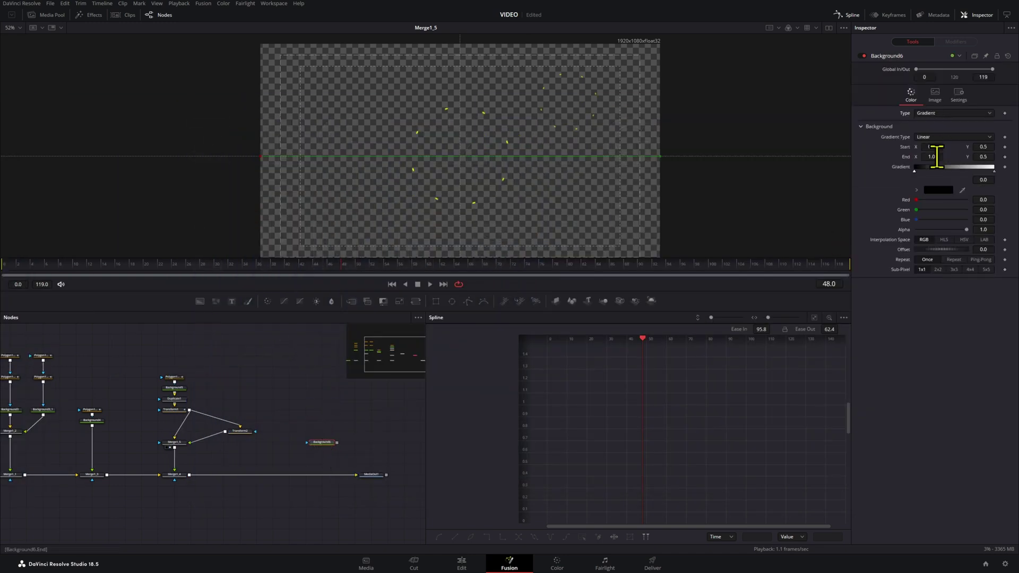
pyautogui.click(938, 190)
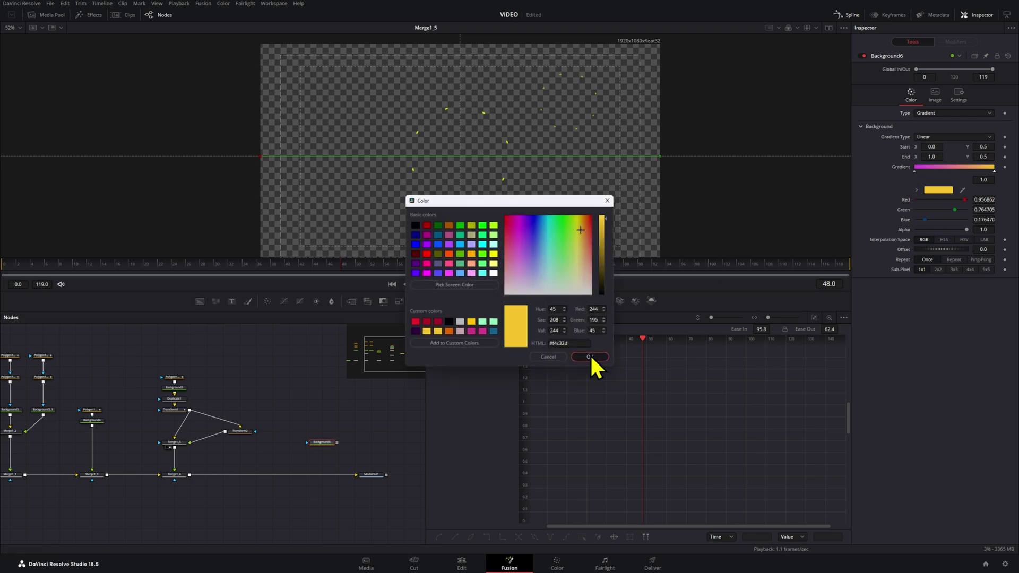
pyautogui.click(589, 354)
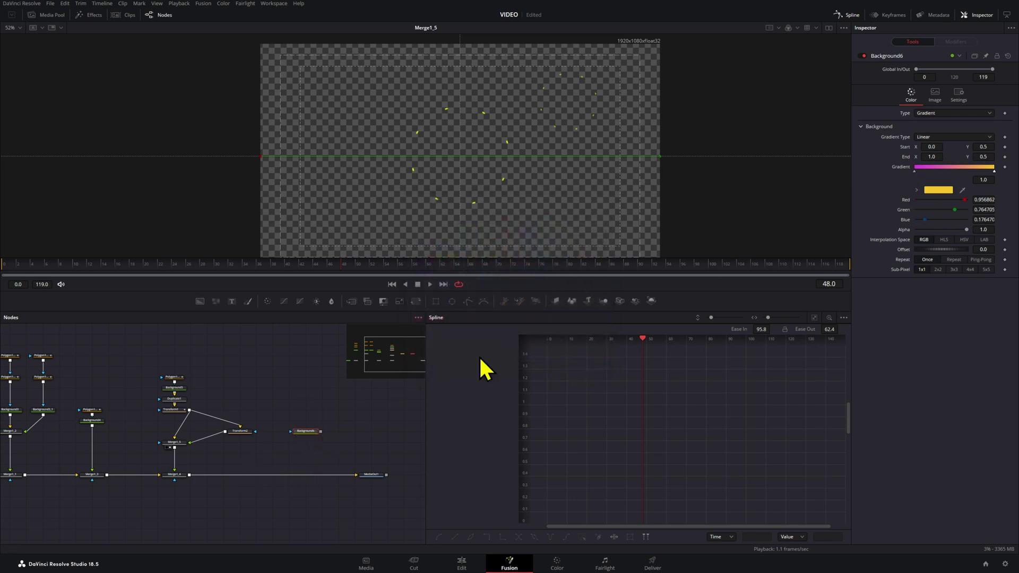
pyautogui.click(468, 301)
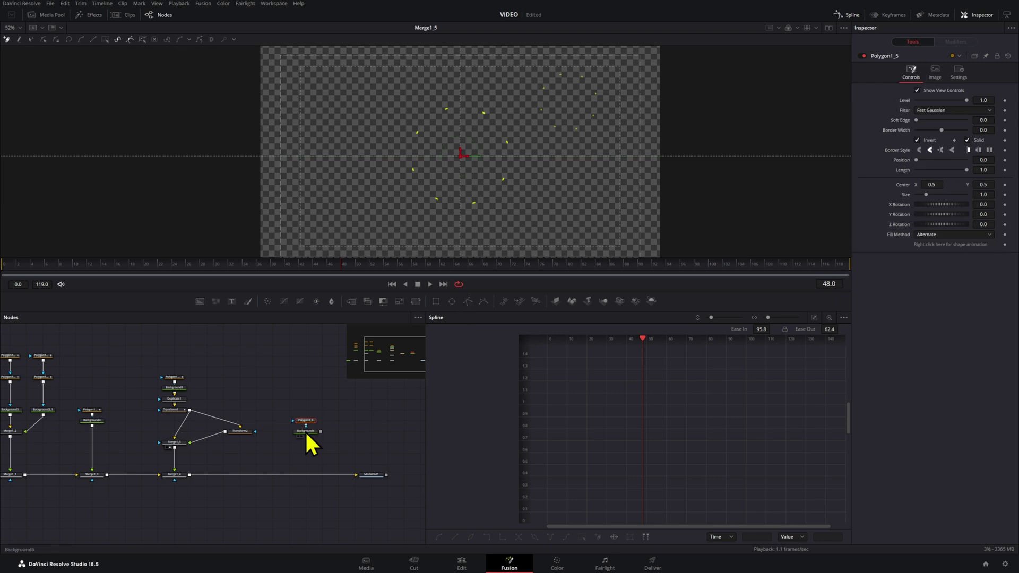
# View the gradient Background and draw a non-inverted horizontal Polygon line across the frame centre, with round caps and Border Width 0.0137.
pyautogui.click(314, 431)
pyautogui.click(310, 420)
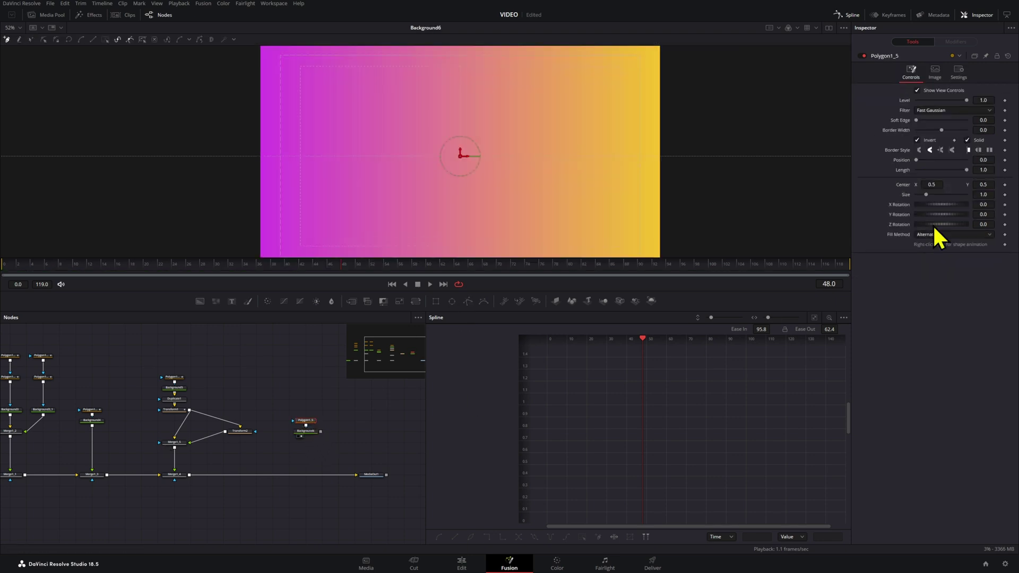
pyautogui.click(924, 140)
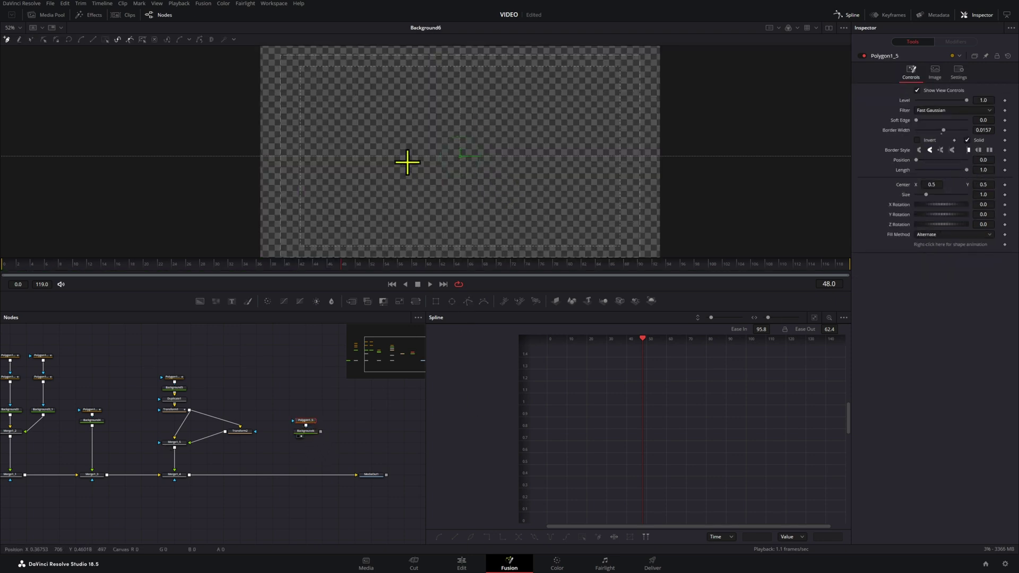
pyautogui.click(401, 155)
pyautogui.click(525, 155)
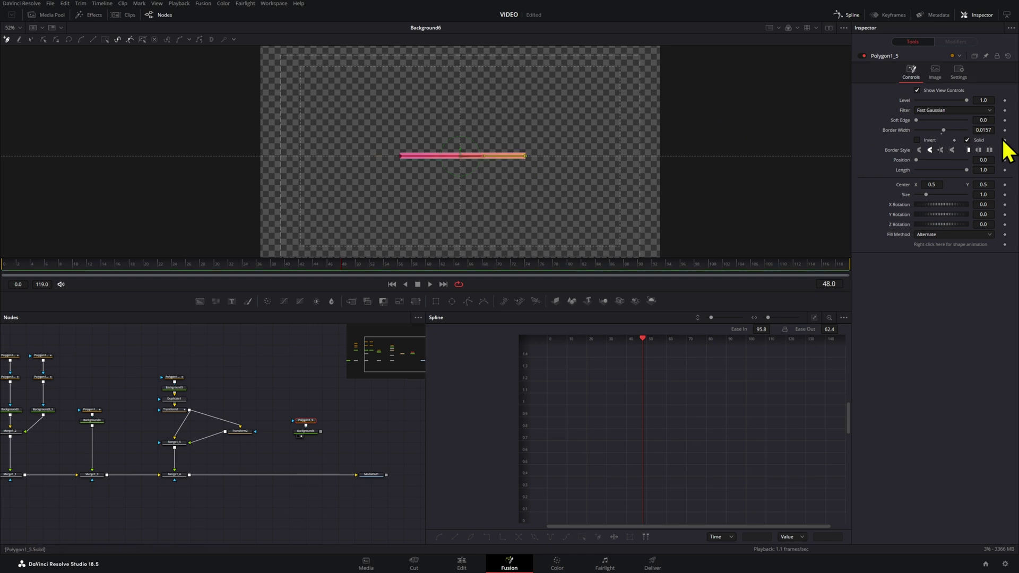
pyautogui.click(977, 149)
pyautogui.moveTo(983, 130); pyautogui.dragTo(984, 130)
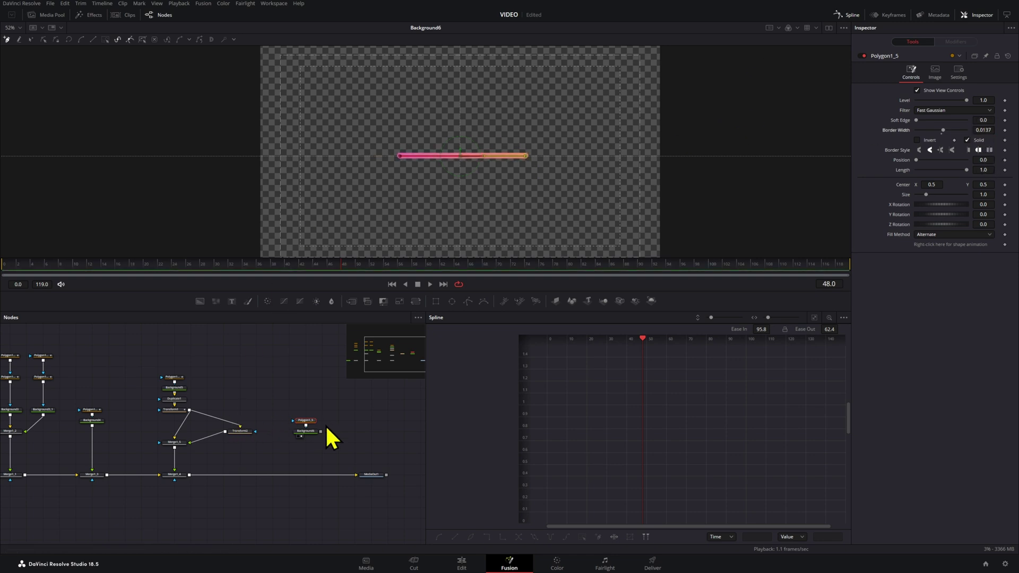
# Fit the Background gradient to the line by moving its Start to about 0.314, 0.502 and its End to about 0.688, 0.5.
pyautogui.click(310, 431)
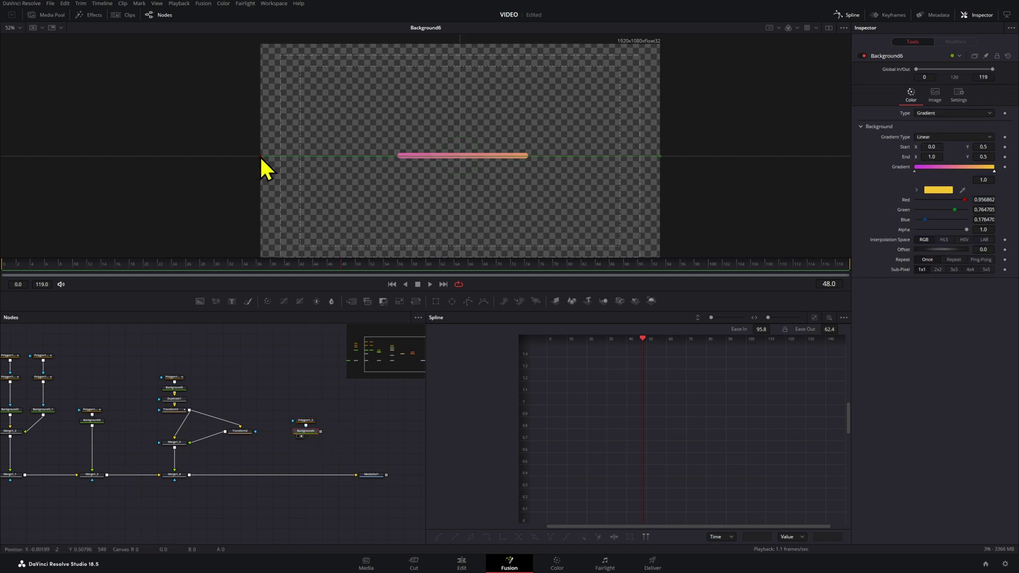
pyautogui.moveTo(260, 155); pyautogui.dragTo(266, 158)
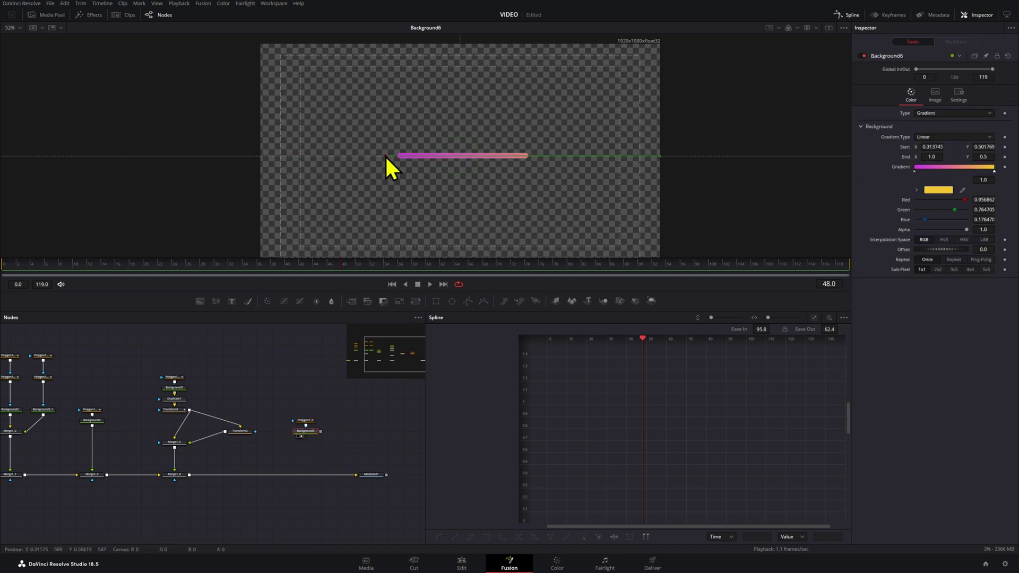
pyautogui.moveTo(660, 156); pyautogui.dragTo(536, 156)
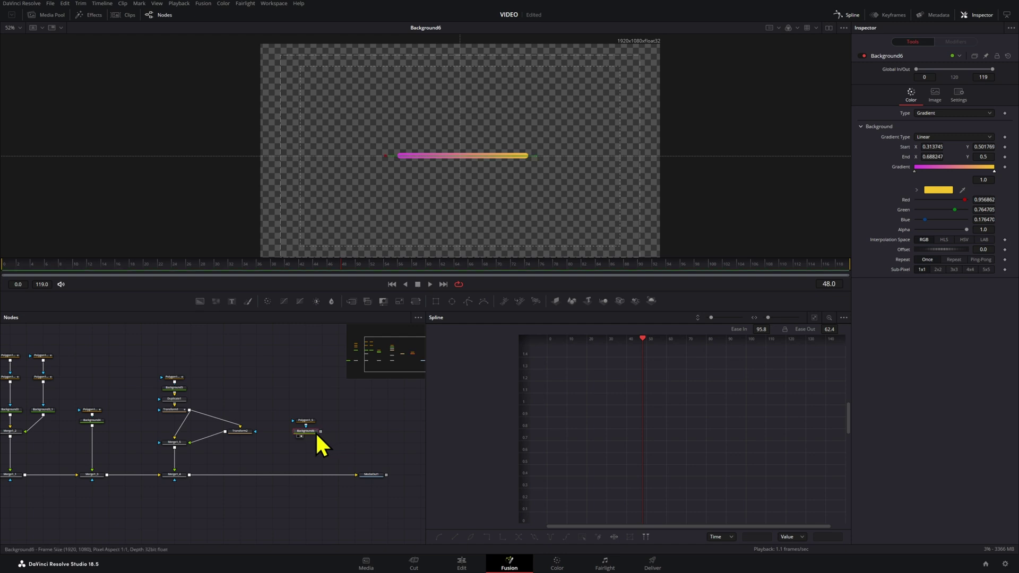
# Add a Waviness node after the gradient Background and place it directly below that Background.
pyautogui.hotkey('shift', 'space')
pyautogui.write('trans')
pyautogui.write('wavi')
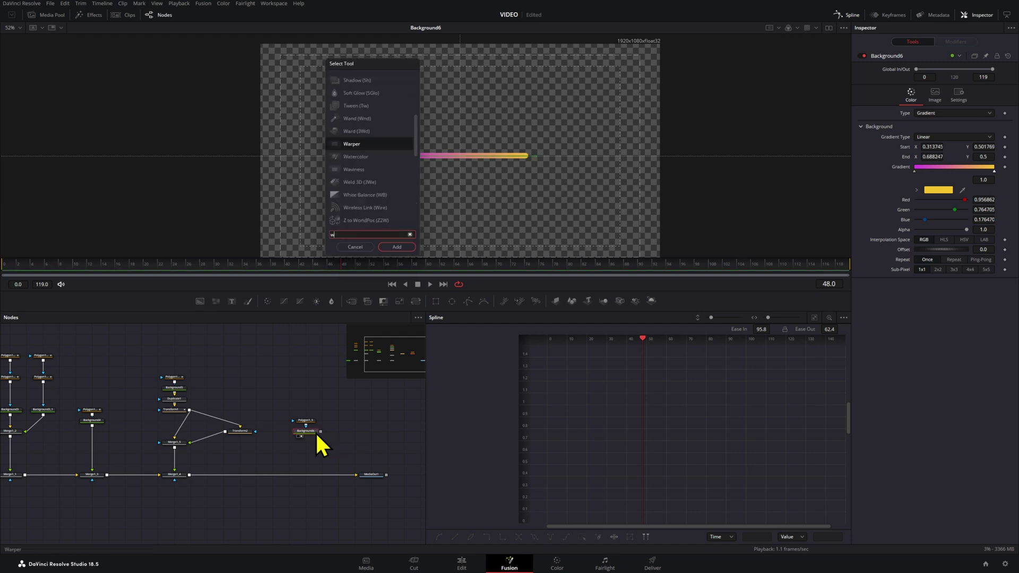
pyautogui.press('Return')
pyautogui.moveTo(337, 431); pyautogui.dragTo(313, 444)
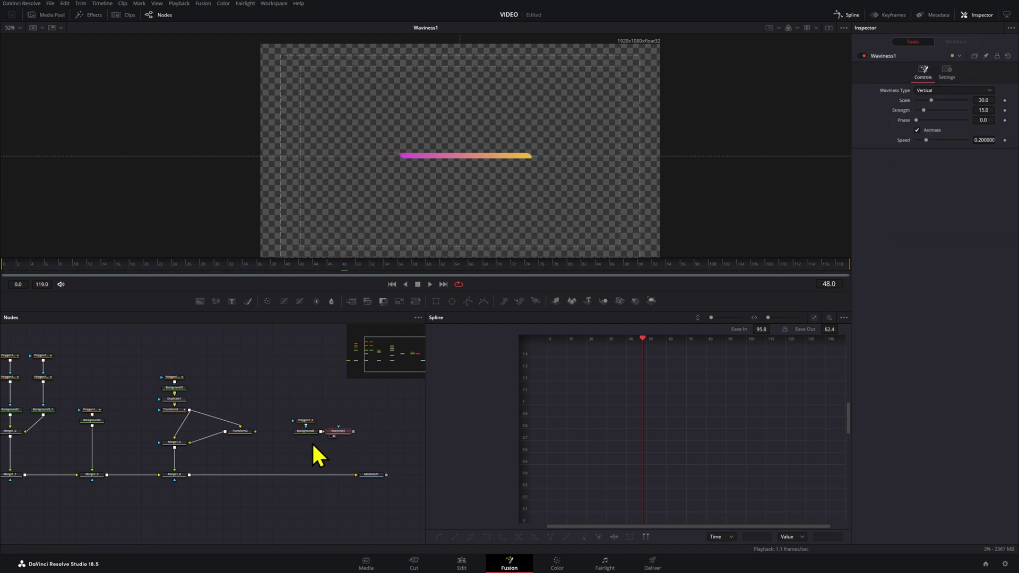
# Set the Waviness type to Horizontal and its Scale to 82.3, and play back the wave.
pyautogui.click(950, 89)
pyautogui.click(933, 112)
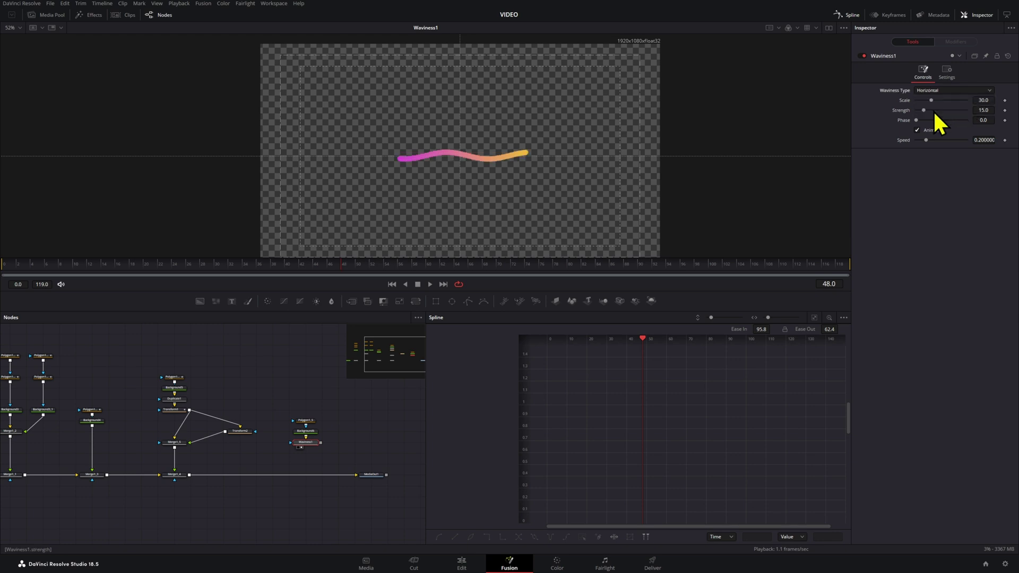
pyautogui.moveTo(982, 101); pyautogui.dragTo(1016, 99)
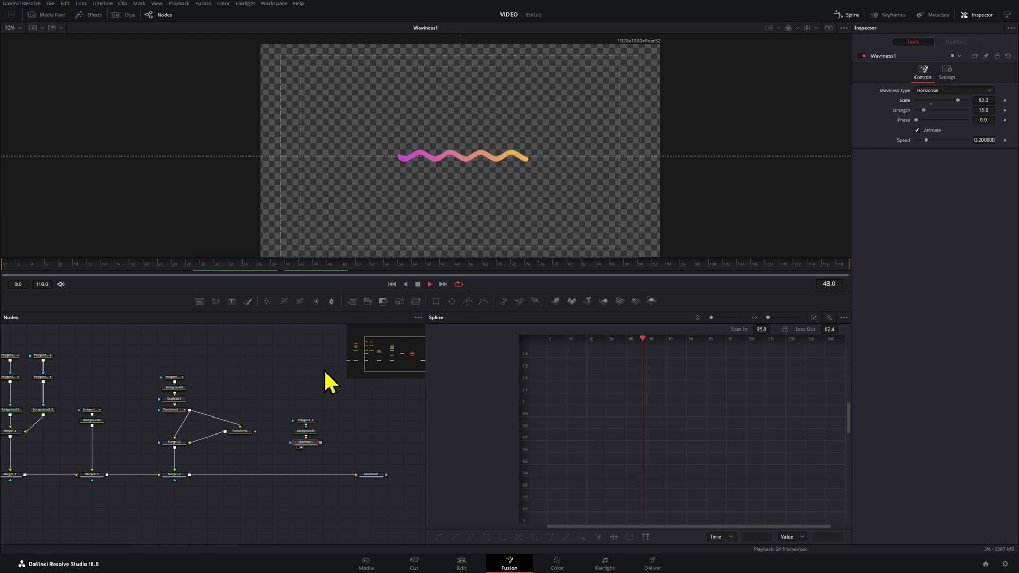
pyautogui.press('space')
pyautogui.press('space')
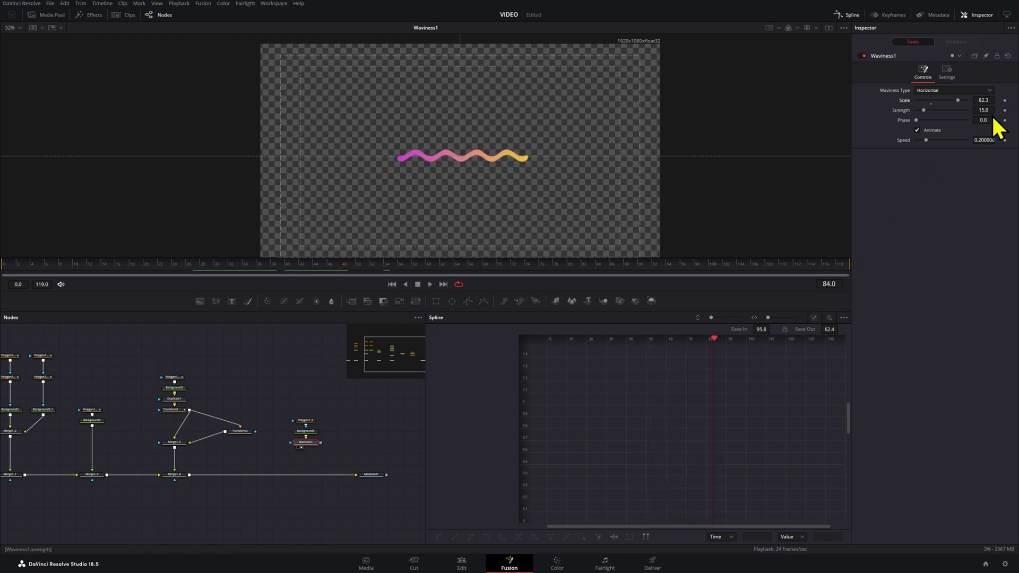
# Turn off Animate on the Waviness node and play back a stretch to check the wave.
pyautogui.click(934, 131)
pyautogui.press('space')
pyautogui.click(202, 267)
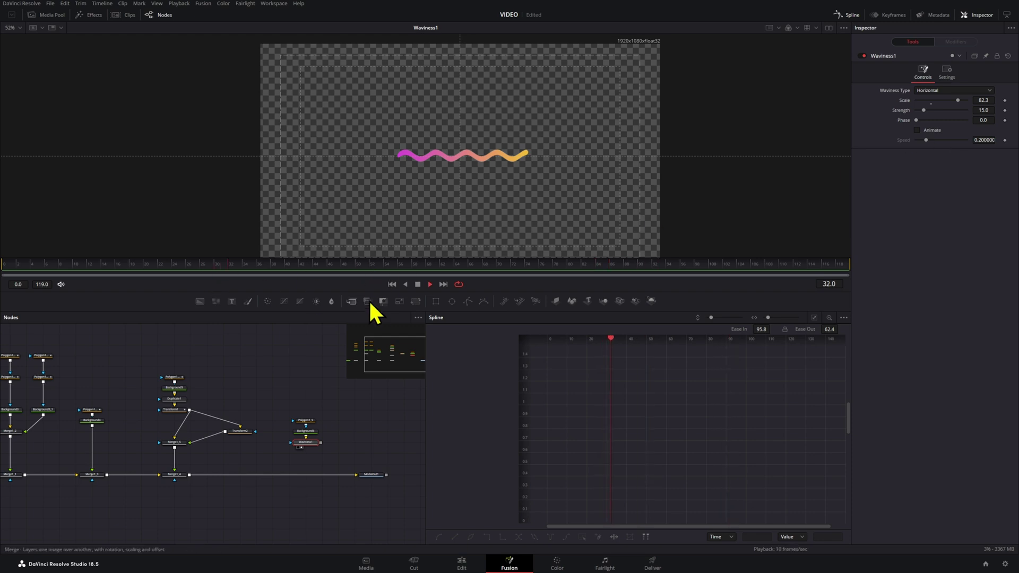
pyautogui.press('space')
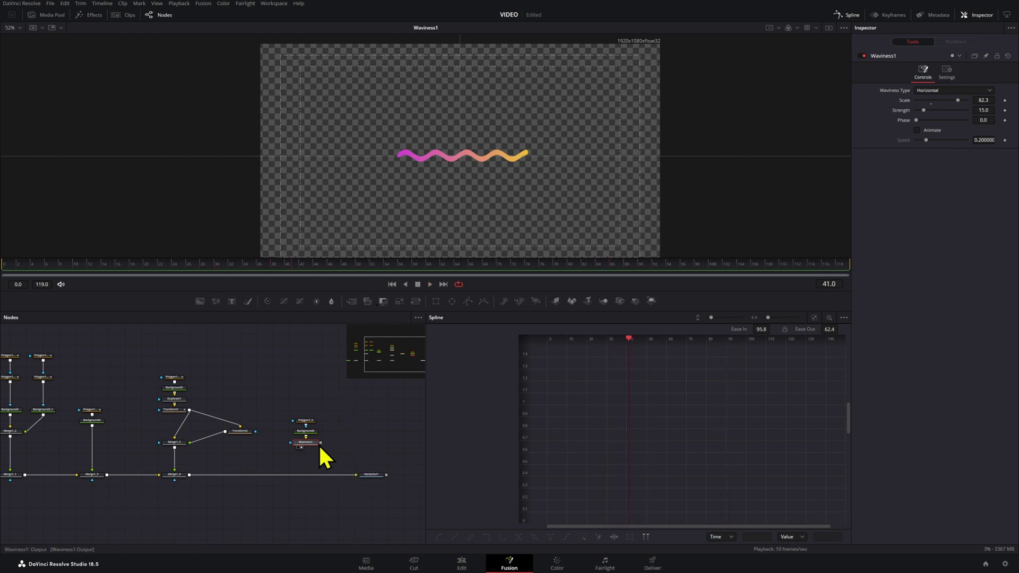
# Merge the wavy line into the main chain before MediaOut1, view MediaOut1, and move the wavy line's nodes higher.
pyautogui.moveTo(320, 442); pyautogui.dragTo(190, 475)
pyautogui.click(367, 476)
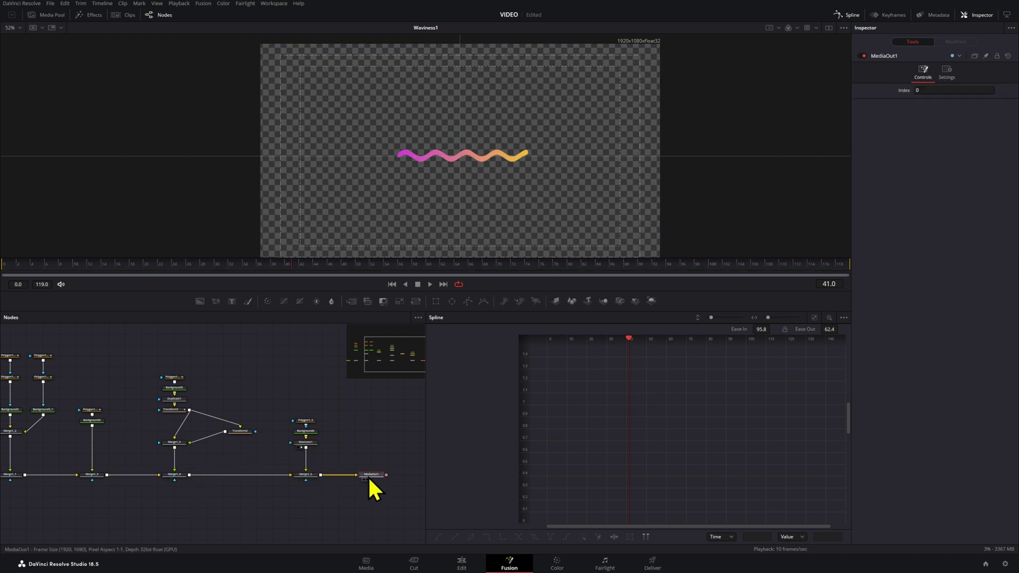
pyautogui.press('2')
pyautogui.moveTo(320, 418)
pyautogui.mouseDown()
pyautogui.moveTo(310, 444)
pyautogui.moveTo(325, 409)
pyautogui.mouseUp()
pyautogui.click(312, 390)
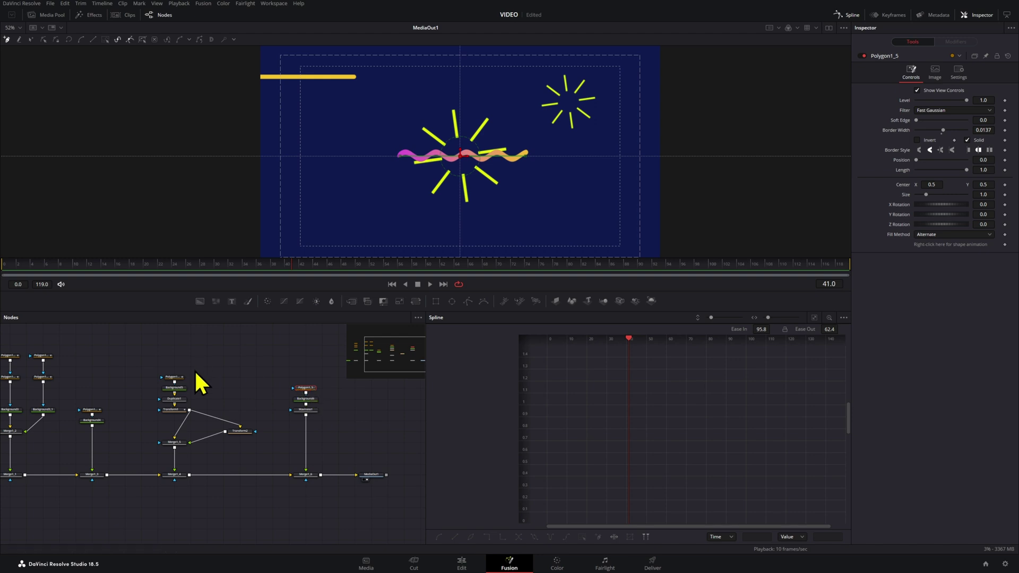
# Copy the keyframed Length and Position animations from the burst's Polygon1_4 onto the wavy line's Polygon1_5.
pyautogui.moveTo(211, 265); pyautogui.dragTo(231, 264)
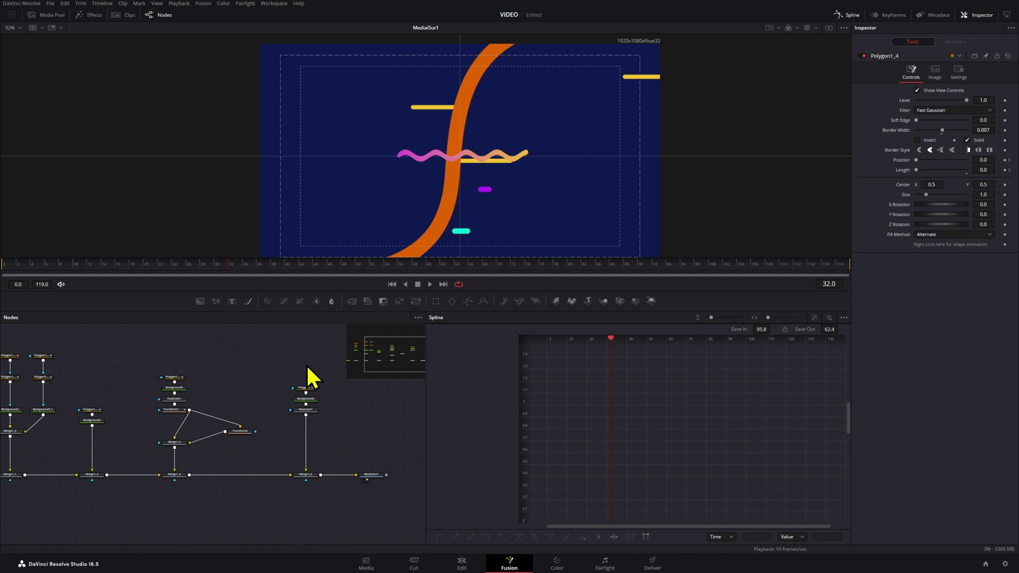
pyautogui.click(177, 377)
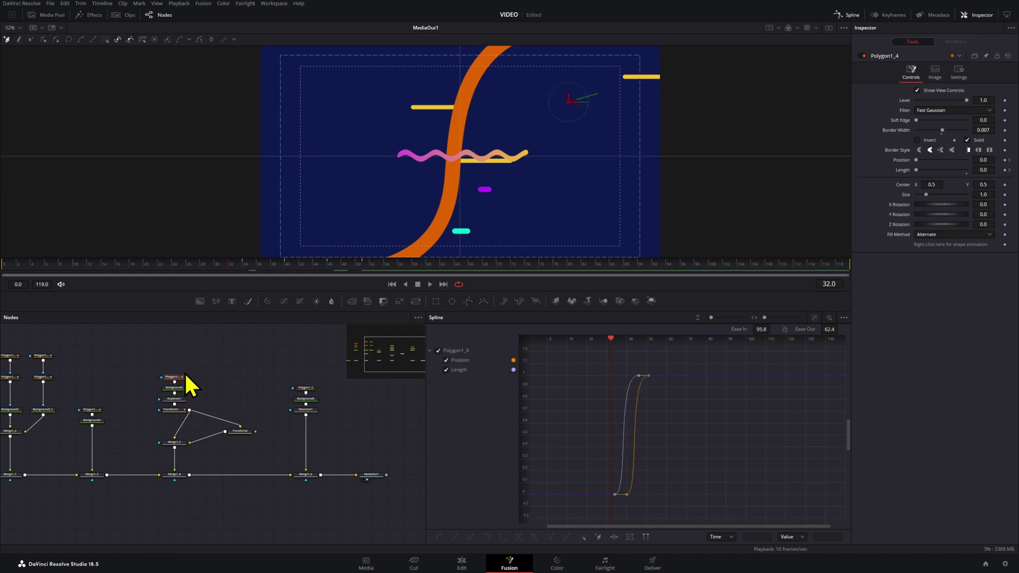
pyautogui.click(307, 389)
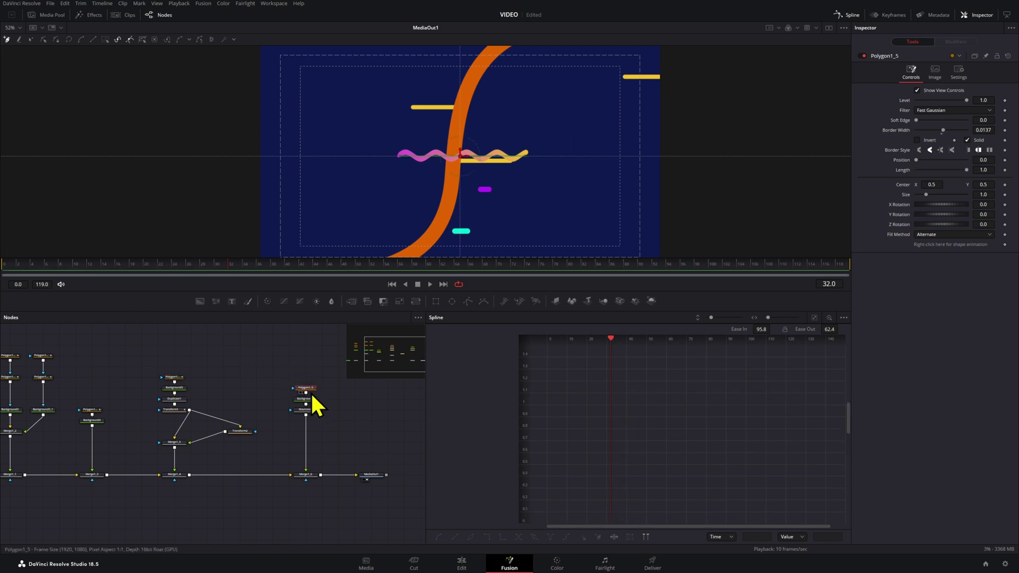
pyautogui.rightClick(895, 176)
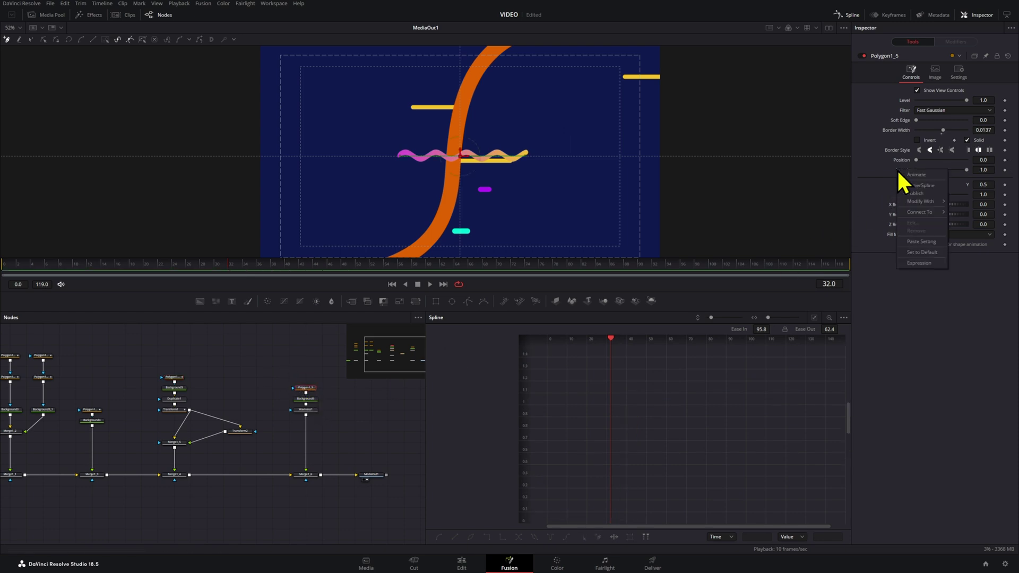
pyautogui.click(922, 242)
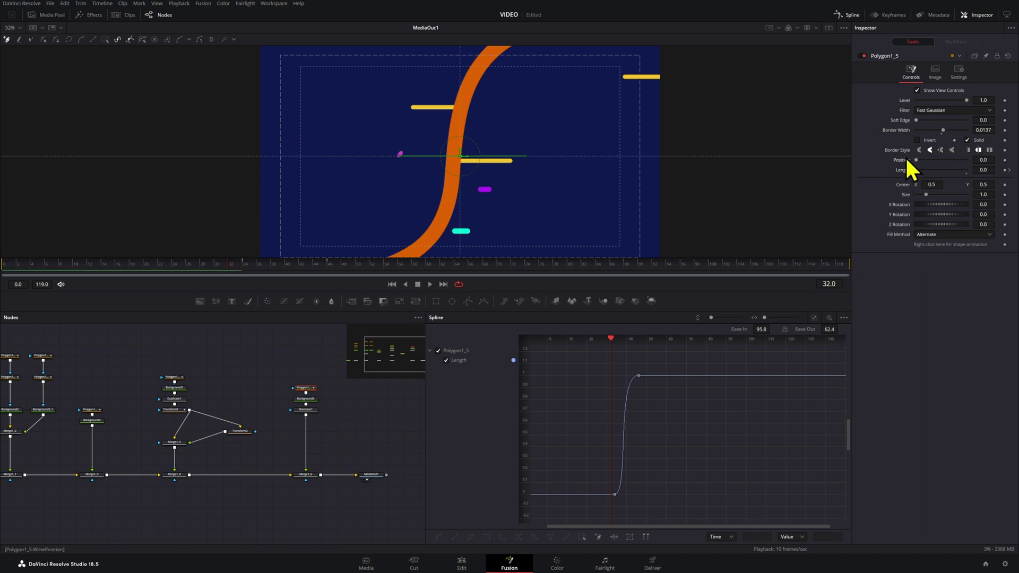
pyautogui.rightClick(906, 159)
pyautogui.click(924, 228)
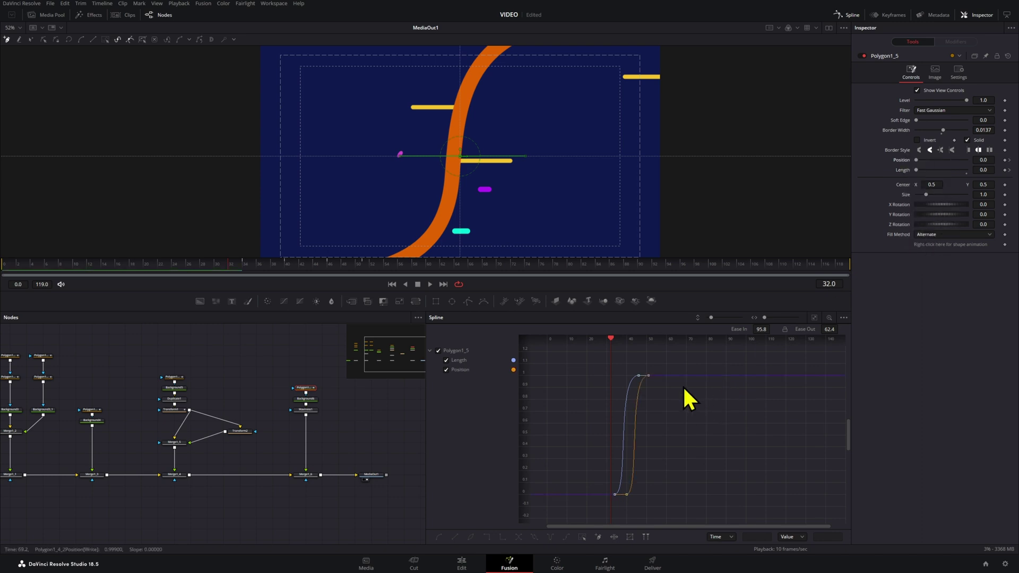
# Shift all of the wavy line's Length and Position keyframes earlier to start at about frame 20, and play back the composite.
pyautogui.moveTo(676, 367); pyautogui.dragTo(596, 507)
pyautogui.moveTo(614, 495); pyautogui.dragTo(584, 496)
pyautogui.click(137, 265)
pyautogui.press('space')
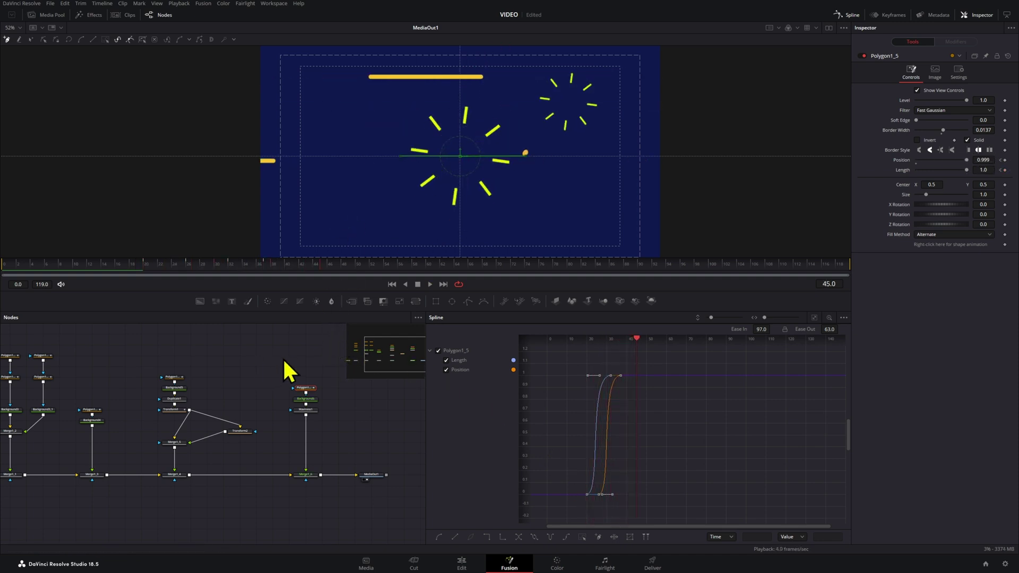
pyautogui.click(142, 271)
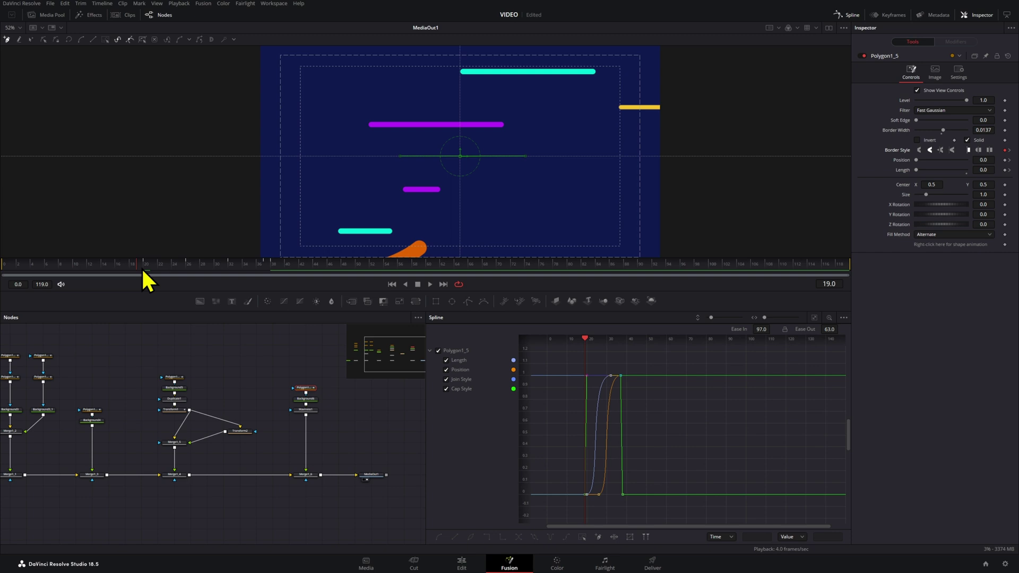
pyautogui.press('space')
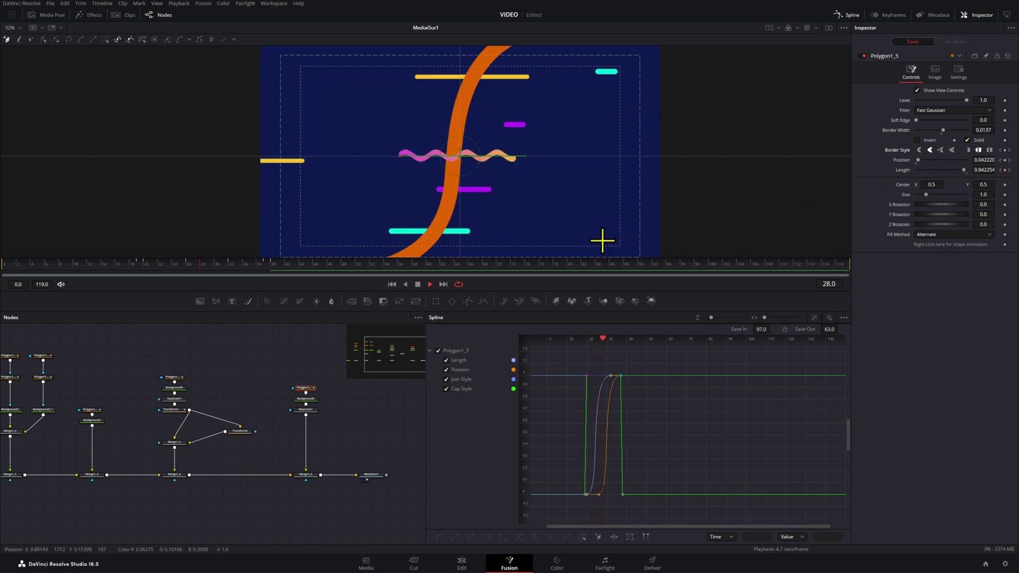
# Add a Transform after Waviness, rotate the wavy line to about 134.1 degrees and move its centre to about 0.328, 0.319.
pyautogui.click(308, 409)
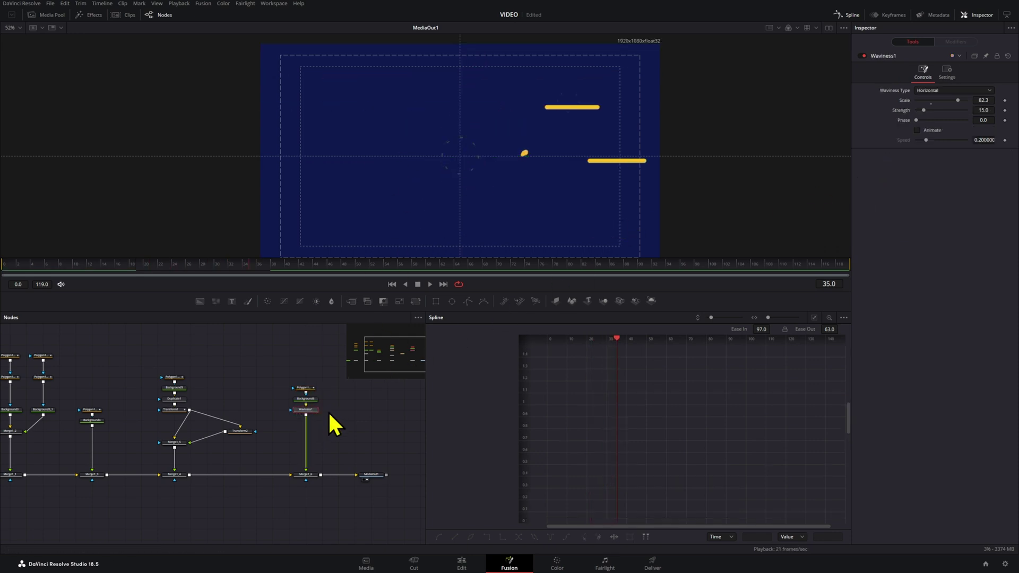
pyautogui.hotkey('shift', 'space')
pyautogui.write('wavtrans')
pyautogui.press('Return')
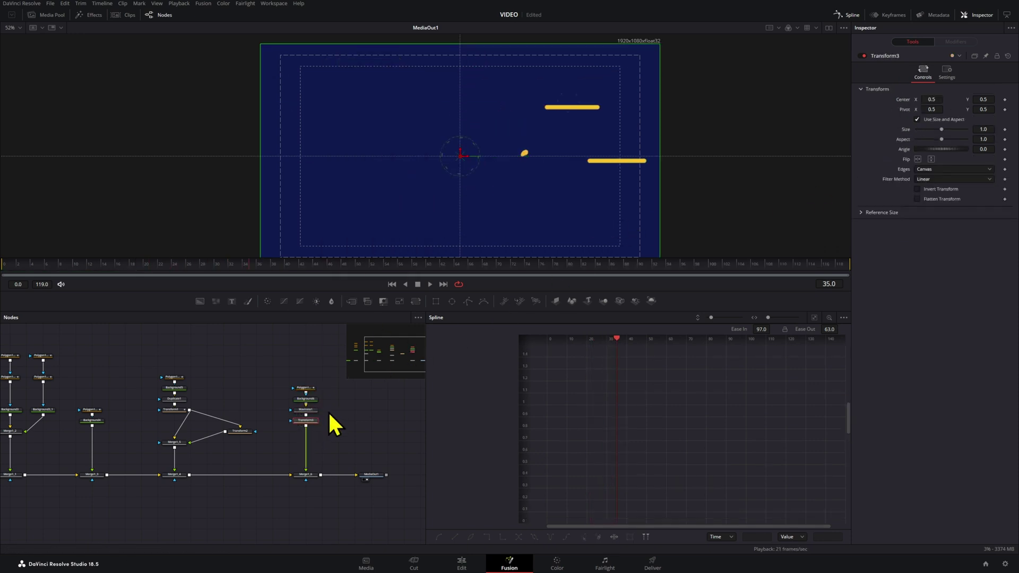
pyautogui.moveTo(459, 175); pyautogui.dragTo(512, 104)
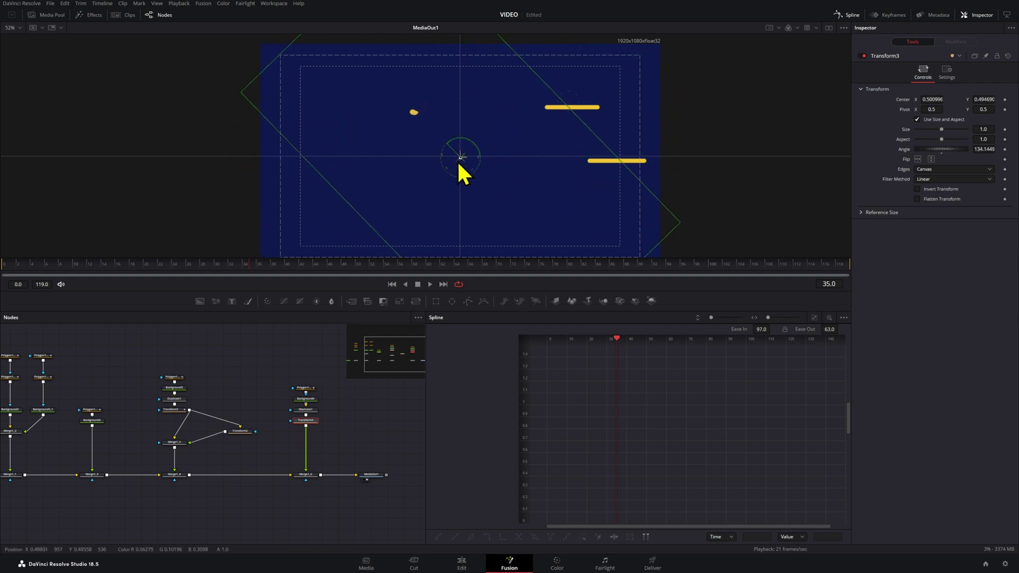
pyautogui.moveTo(454, 163); pyautogui.dragTo(384, 202)
# Duplicate the wavy line's Transform beside the original and feed both Transforms from the Waviness node.
pyautogui.moveTo(244, 432); pyautogui.dragTo(228, 422)
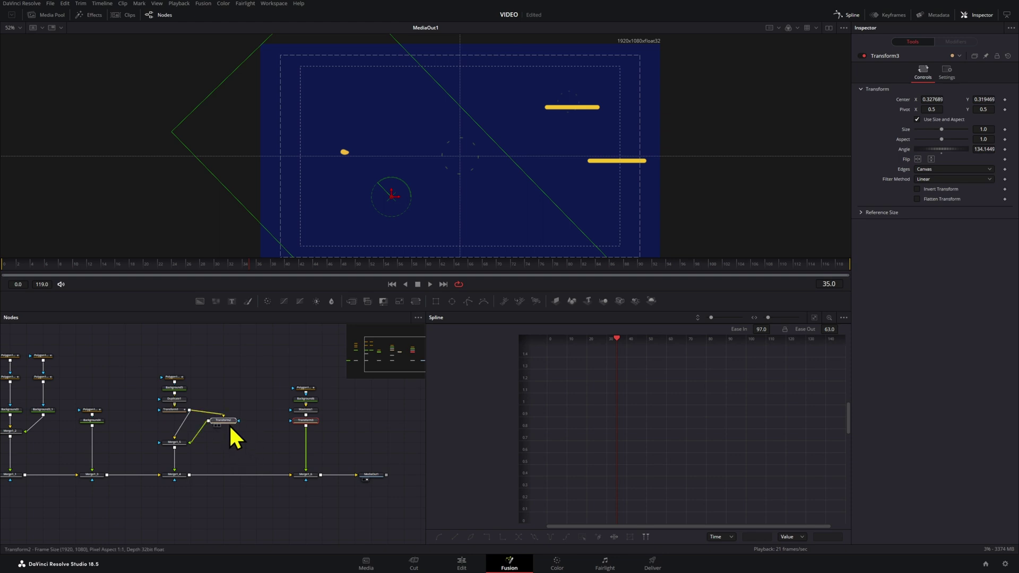
pyautogui.click(308, 418)
pyautogui.hotkey('ctrl', 'c')
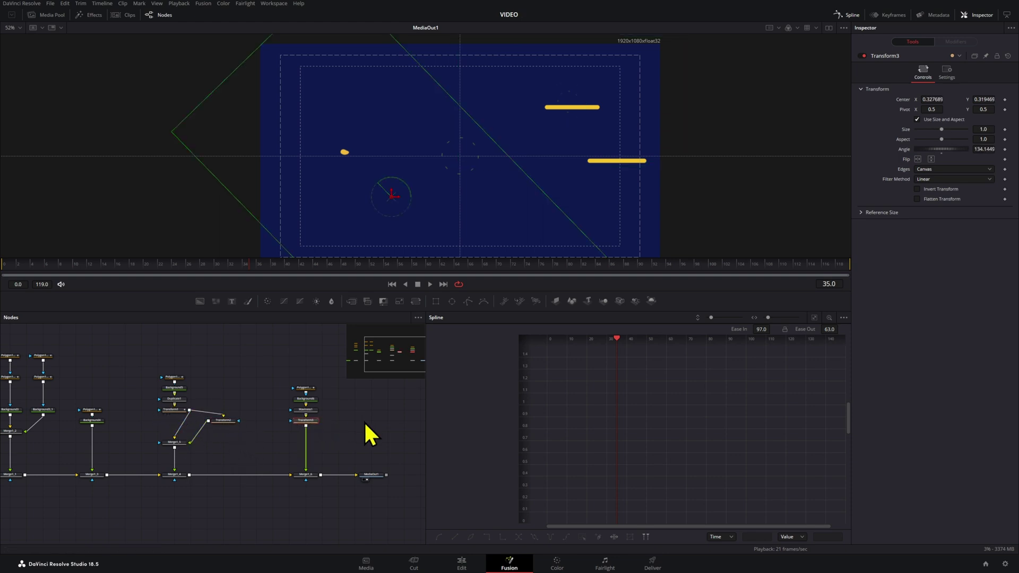
pyautogui.hotkey('ctrl', 'v')
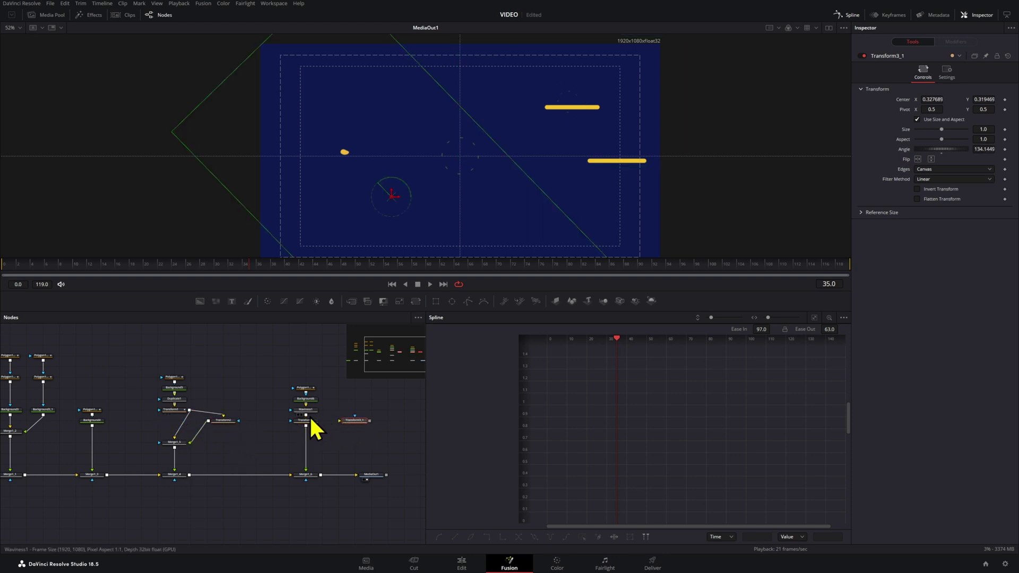
pyautogui.moveTo(313, 410); pyautogui.dragTo(348, 422)
pyautogui.click(307, 411)
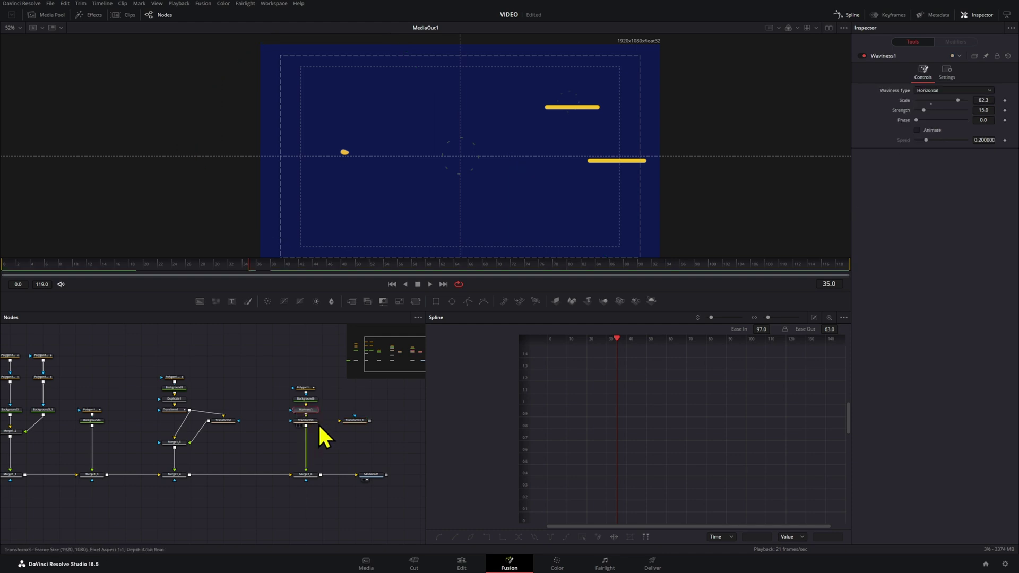
pyautogui.moveTo(306, 415)
pyautogui.mouseDown()
pyautogui.moveTo(348, 420)
pyautogui.moveTo(320, 476)
pyautogui.moveTo(309, 432)
pyautogui.moveTo(319, 476)
pyautogui.moveTo(308, 425)
pyautogui.mouseUp()
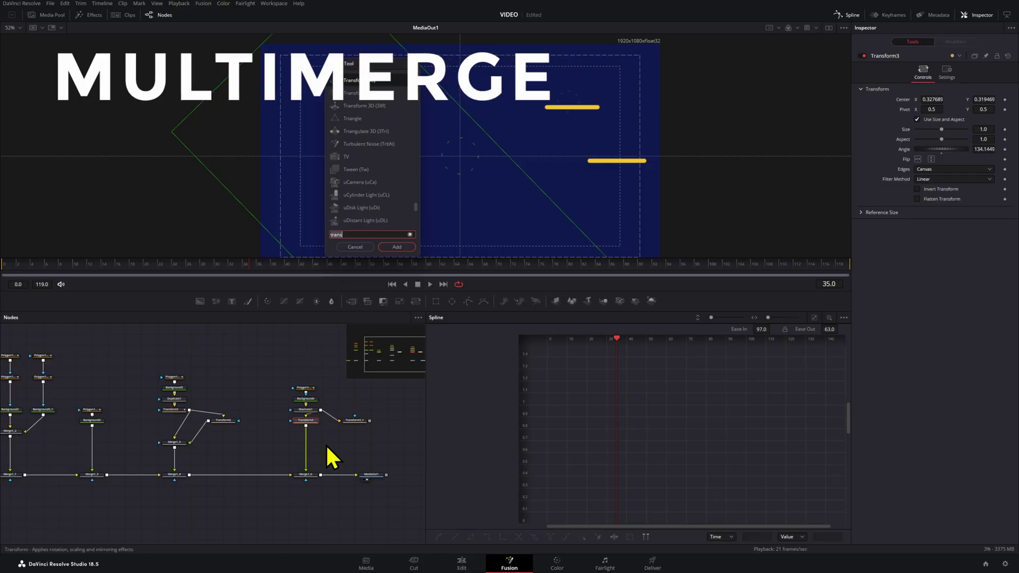
# Insert a MultiMerge node between the wavy line's Transform and the main Merge.
pyautogui.press('BackSpace')
pyautogui.press('BackSpace')
pyautogui.press('BackSpace')
pyautogui.press('BackSpace')
pyautogui.press('BackSpace')
pyautogui.write('mult')
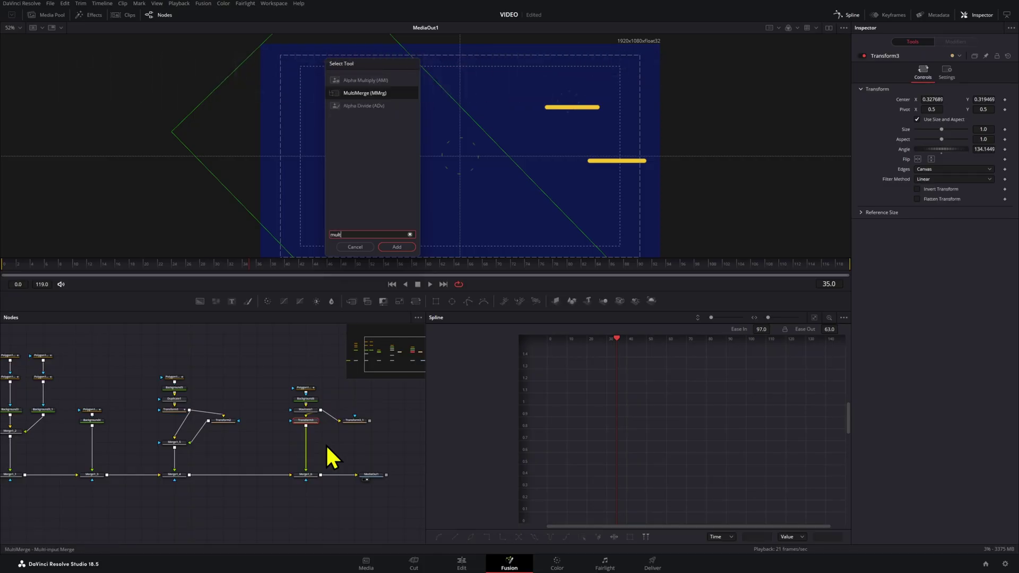
pyautogui.press('Return')
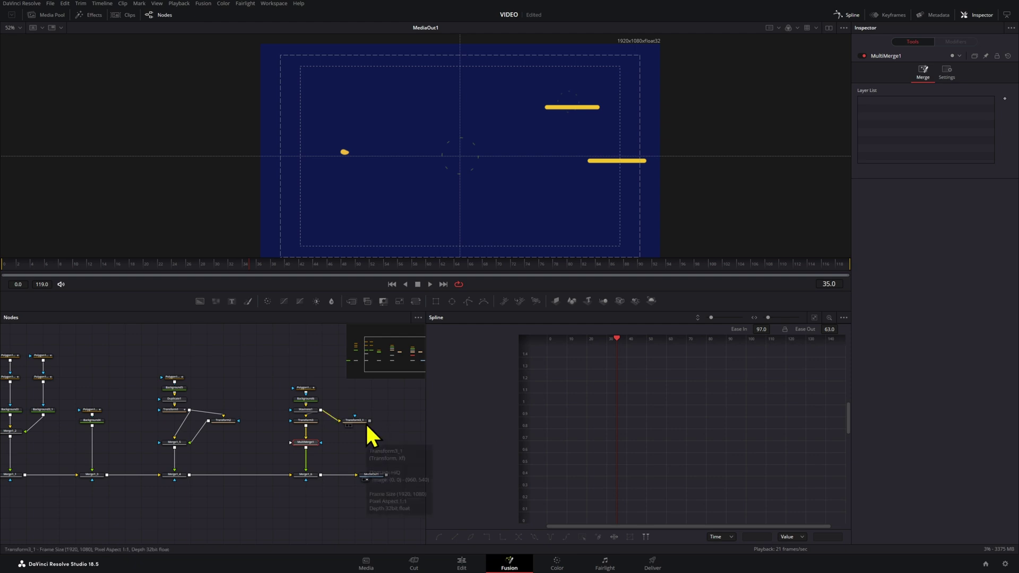
# Align the duplicated Transform beside Waviness, move MediaOut further along for space, and connect the duplicated Transform's output to the MultiMerge.
pyautogui.moveTo(358, 421); pyautogui.dragTo(358, 410)
pyautogui.click(311, 474)
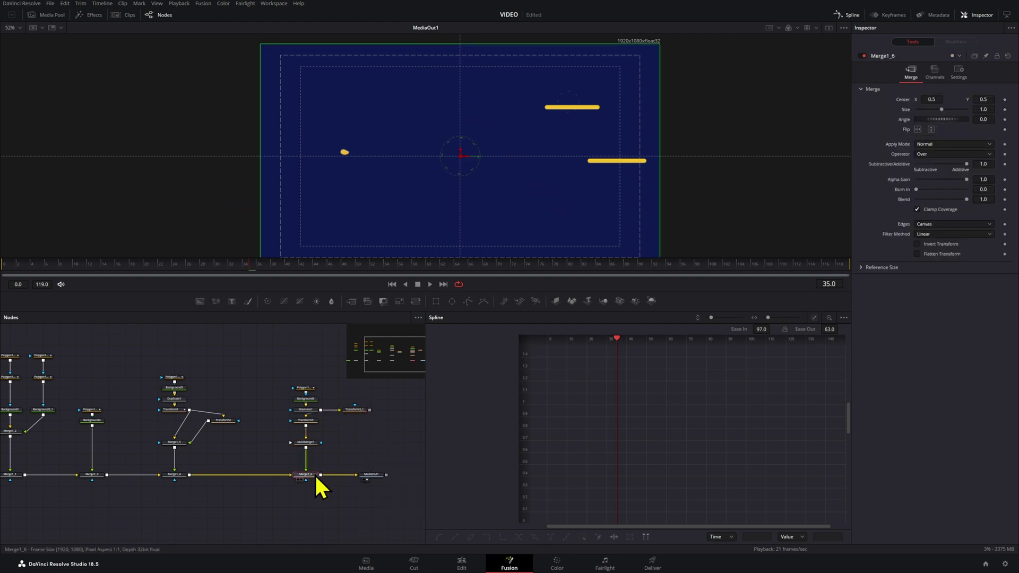
pyautogui.moveTo(358, 420); pyautogui.dragTo(211, 426)
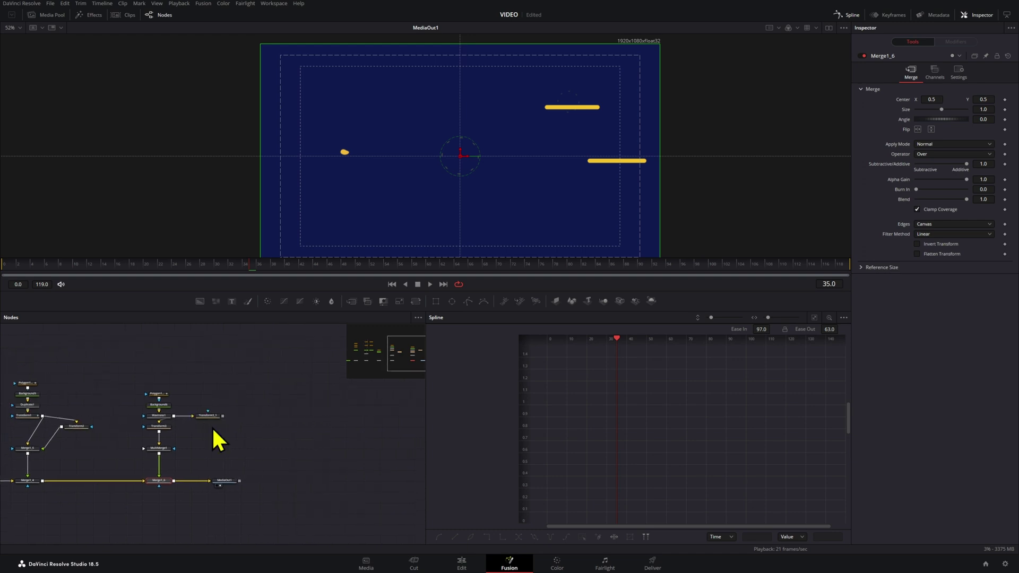
pyautogui.moveTo(236, 482); pyautogui.dragTo(317, 481)
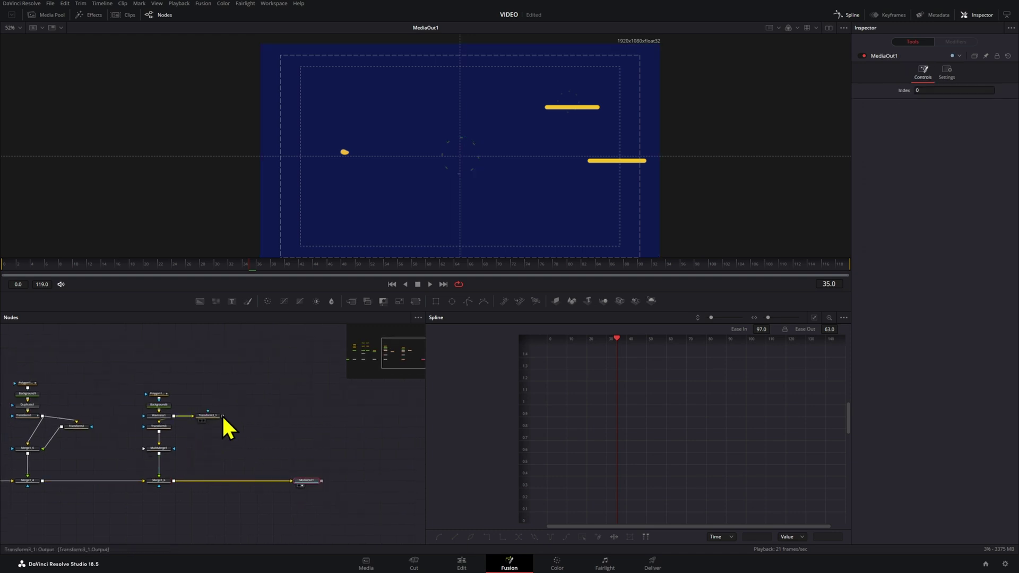
pyautogui.moveTo(223, 416); pyautogui.dragTo(159, 447)
pyautogui.click(167, 450)
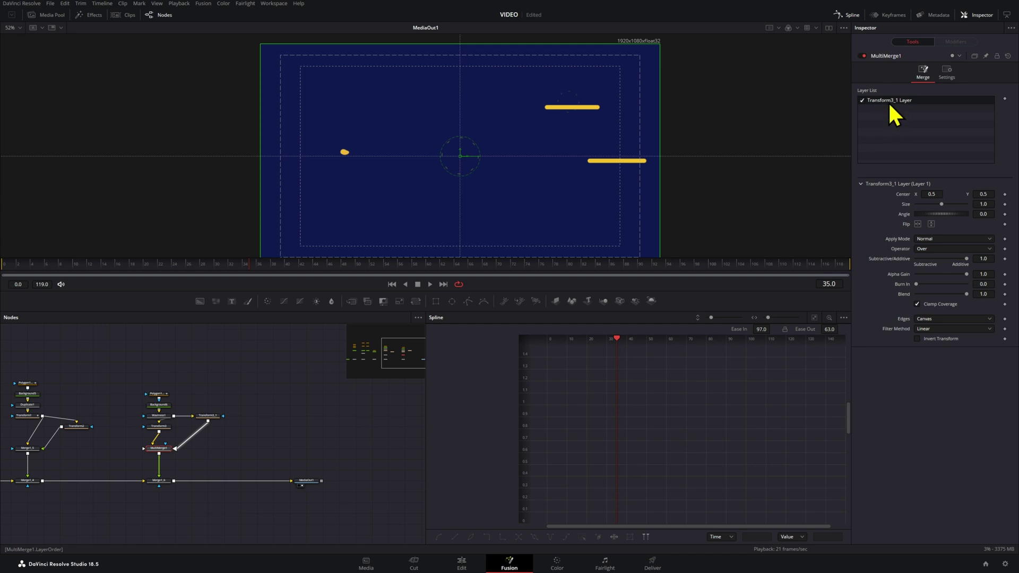
# At frame 26, move the duplicated Transform's wavy line to a centre of about 0.533, 0.854.
pyautogui.click(213, 416)
pyautogui.moveTo(180, 265); pyautogui.dragTo(192, 270)
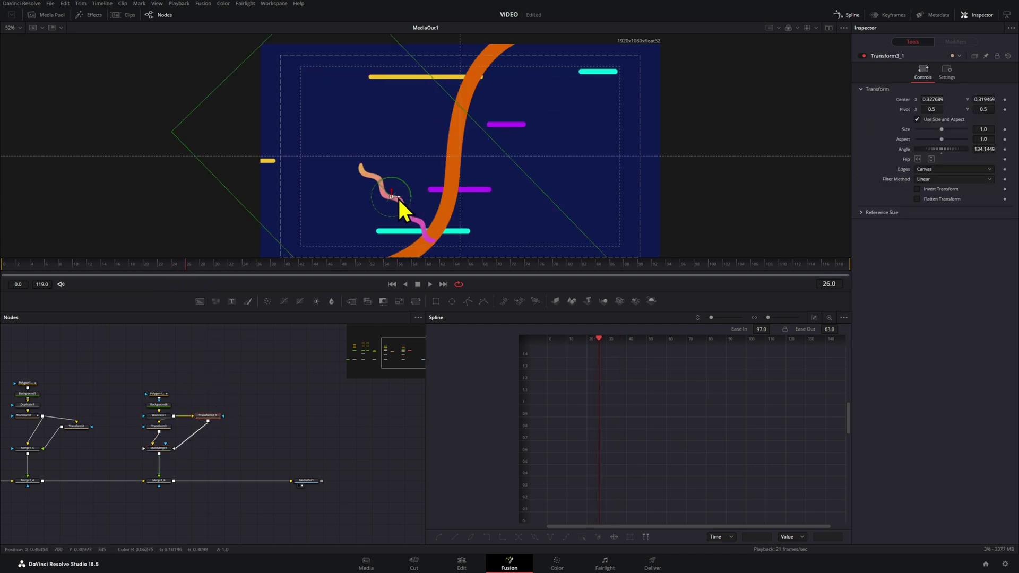
pyautogui.moveTo(392, 199)
pyautogui.mouseDown()
pyautogui.moveTo(434, 167)
pyautogui.moveTo(447, 103)
pyautogui.moveTo(473, 78)
pyautogui.mouseUp()
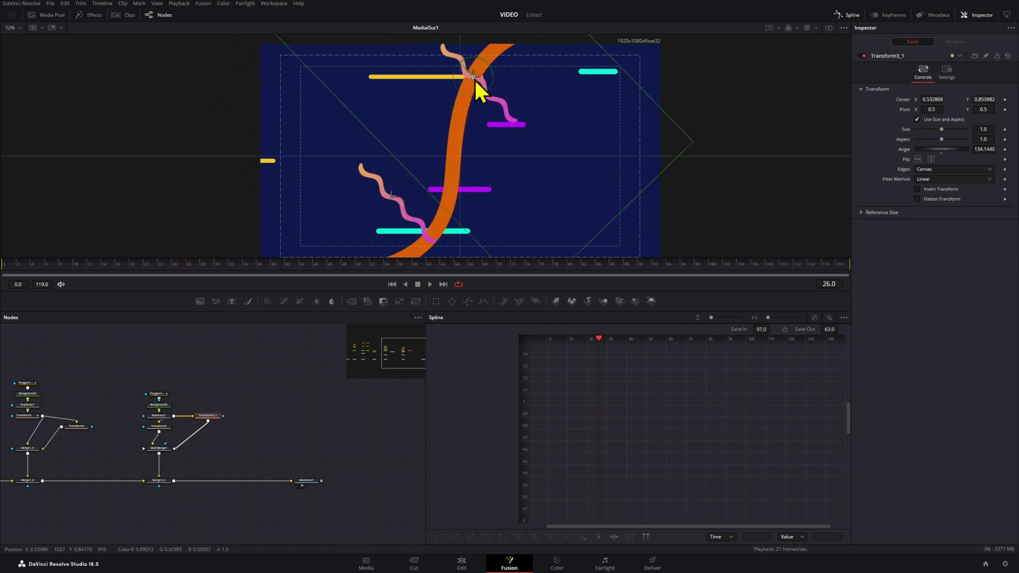
# Paste another copy of the duplicated Transform beside it, fed from Waviness, and connect its output to the MultiMerge.
pyautogui.moveTo(244, 423); pyautogui.dragTo(318, 387)
pyautogui.hotkey('ctrl', 'v')
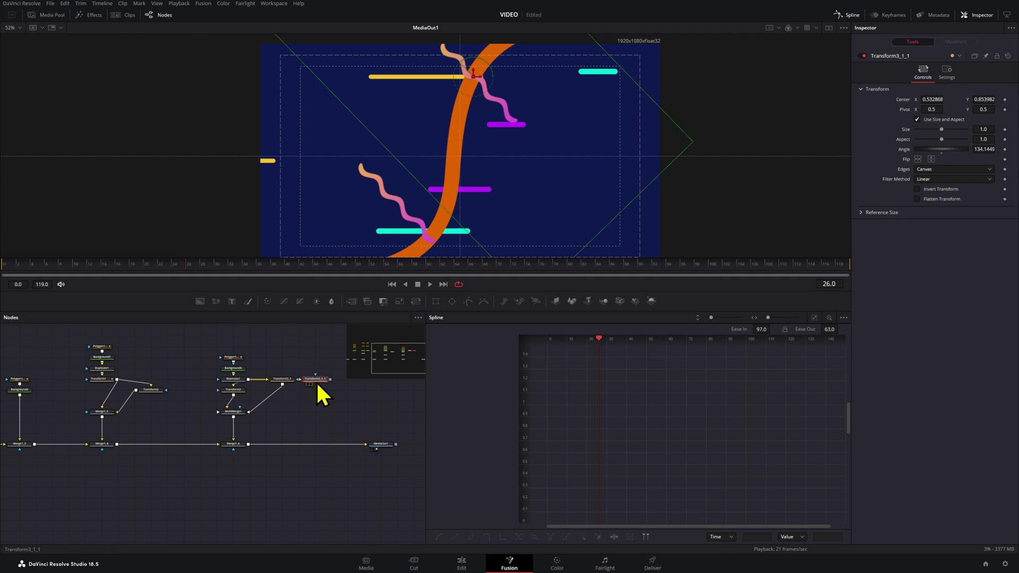
pyautogui.moveTo(328, 380); pyautogui.dragTo(241, 415)
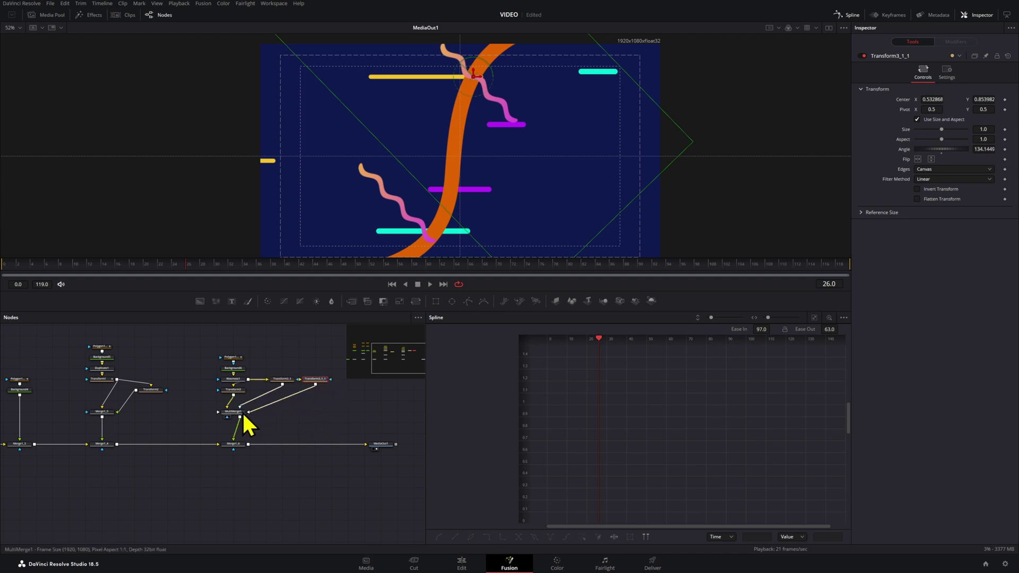
# Rename the MultiMerge layers, Transform3_1_1 Layer to ZIG ZAG1 and Transform3_1 Layer to ZIG ZAG 2.
pyautogui.click(240, 416)
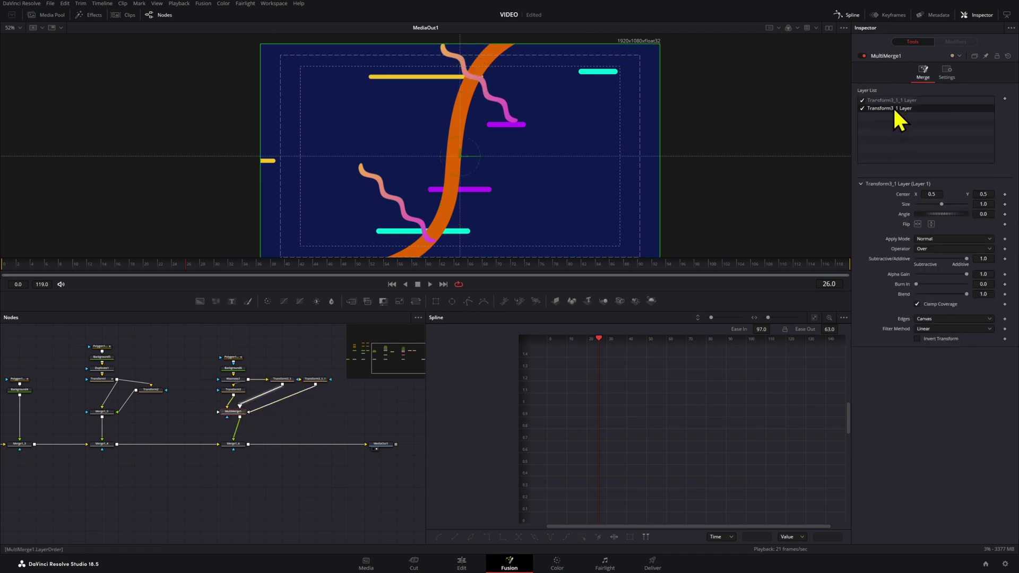
pyautogui.doubleClick(890, 101)
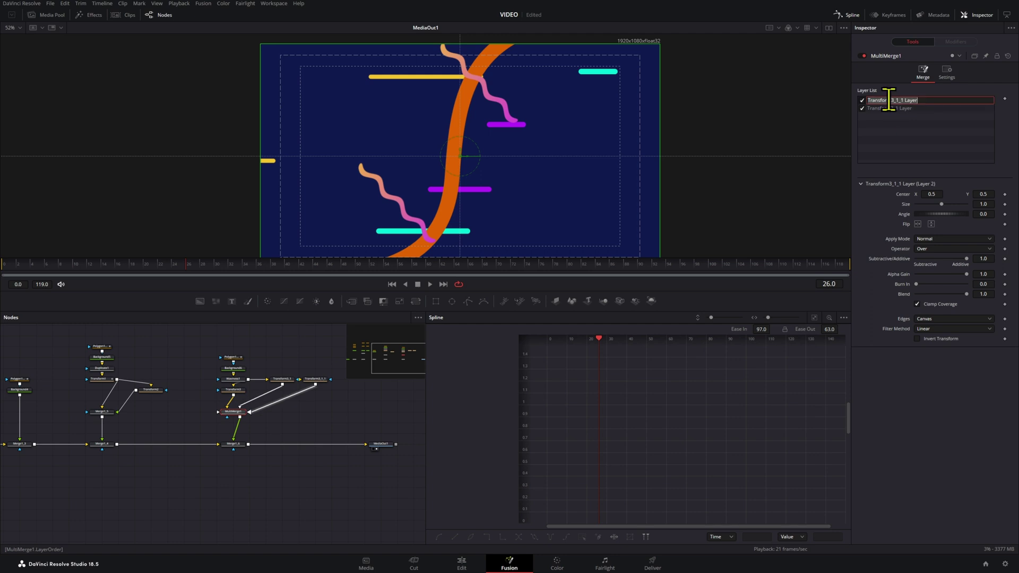
pyautogui.write('LINE1')
pyautogui.press('Return')
pyautogui.doubleClick(891, 108)
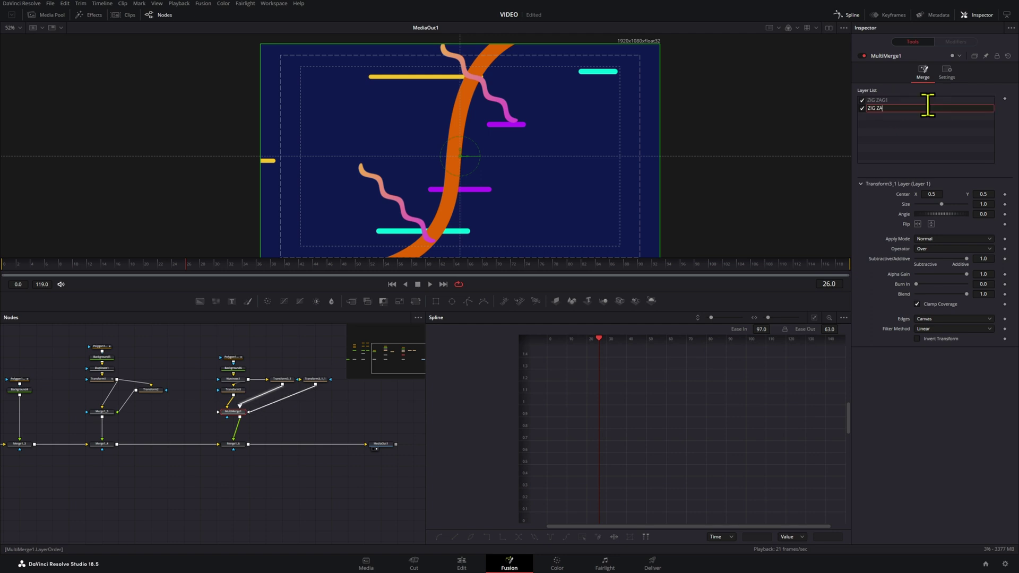
pyautogui.write('ZIG ZAG 2')
pyautogui.press('Return')
# Move the newest Transform's wavy line to a centre of about 0.647, 0.355 and scale it to about 0.691.
pyautogui.click(315, 379)
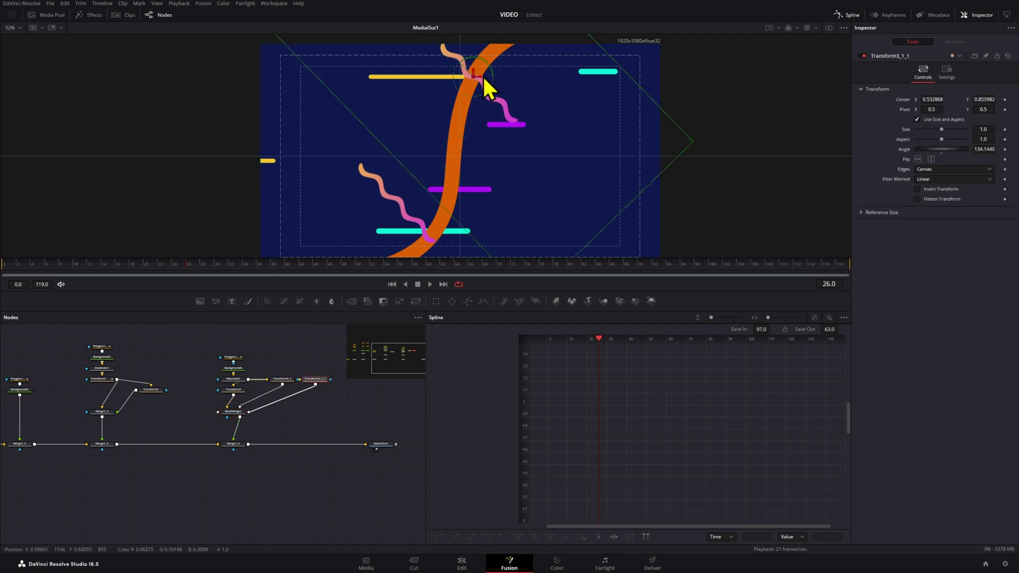
pyautogui.moveTo(473, 78); pyautogui.dragTo(519, 187)
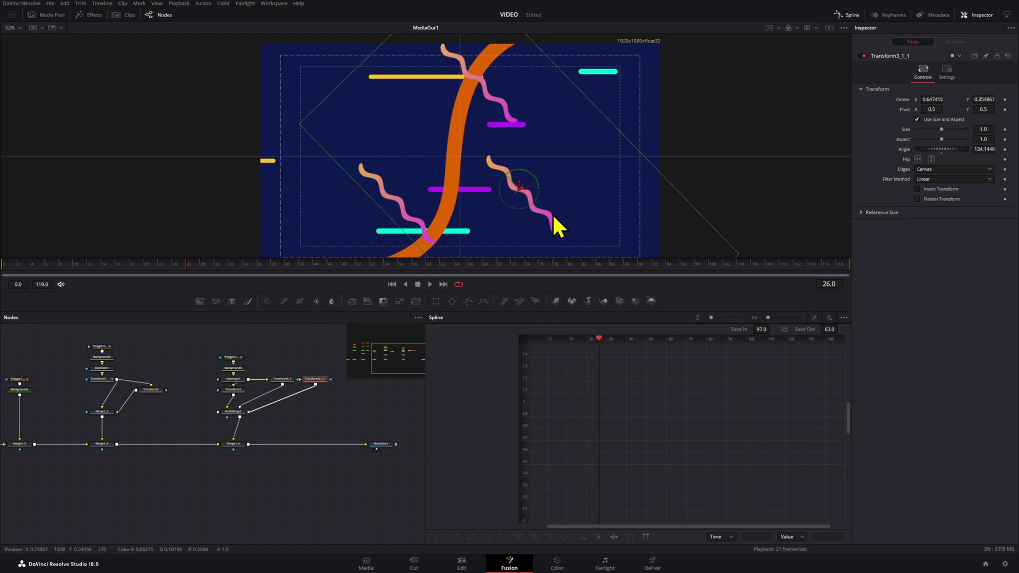
pyautogui.moveTo(988, 130); pyautogui.dragTo(963, 150)
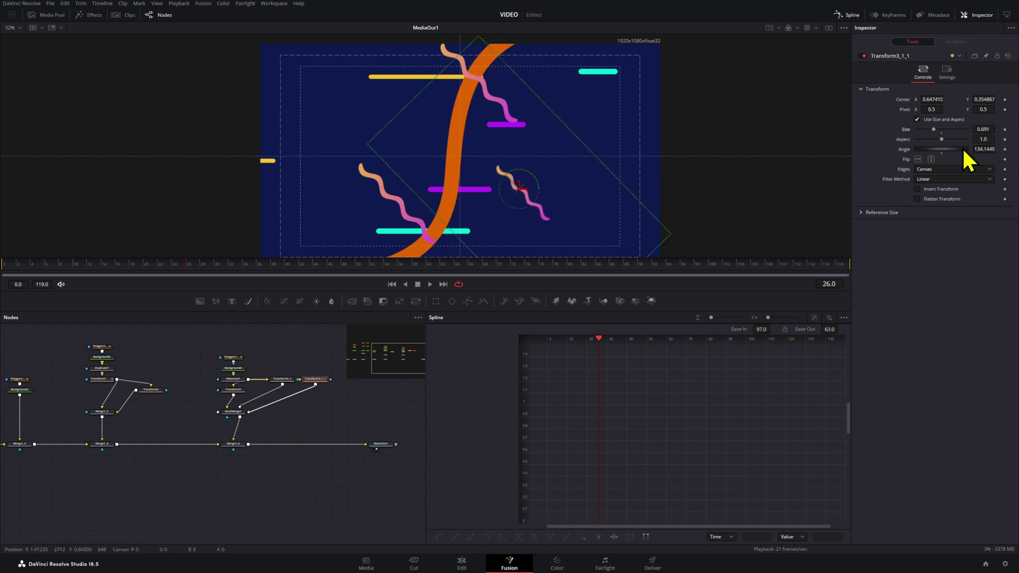
# Reduce the size of the MultiMerge's ZIG ZAG 2 layer to about 0.601 and select the Transform feeding that layer.
pyautogui.click(240, 414)
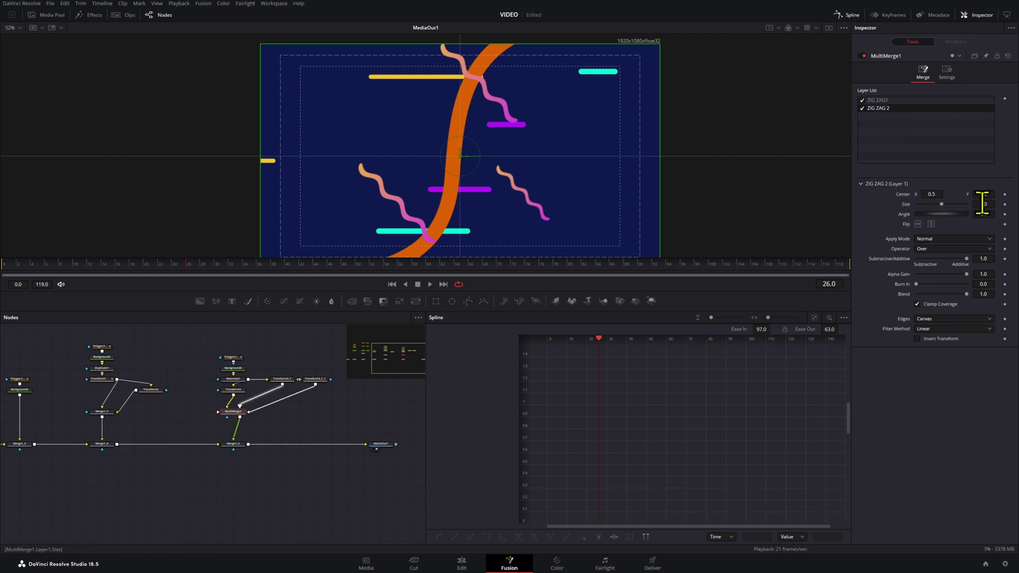
pyautogui.moveTo(982, 204)
pyautogui.mouseDown()
pyautogui.moveTo(881, 203)
pyautogui.moveTo(1016, 204)
pyautogui.moveTo(880, 203)
pyautogui.moveTo(980, 203)
pyautogui.mouseUp()
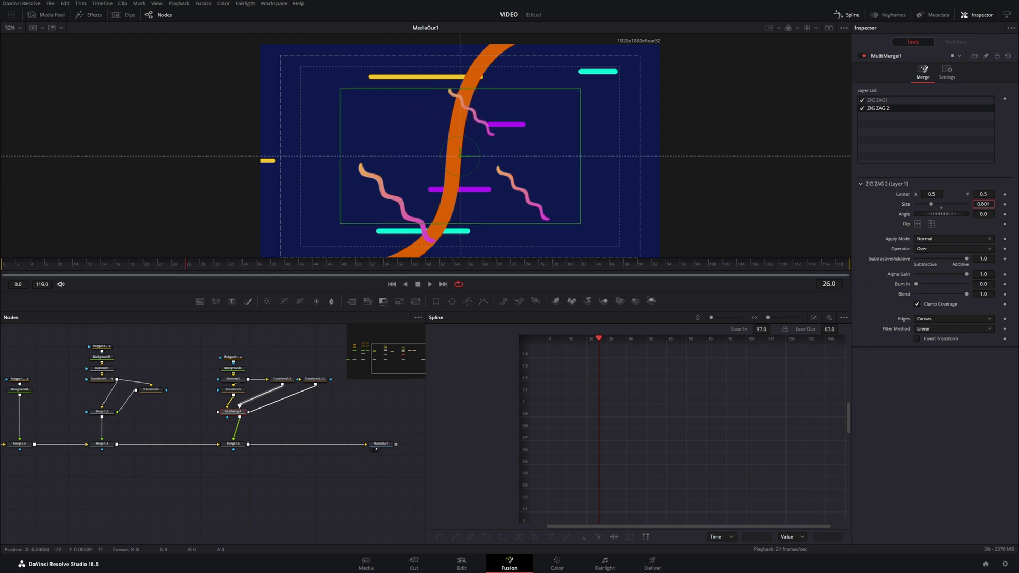
pyautogui.click(281, 379)
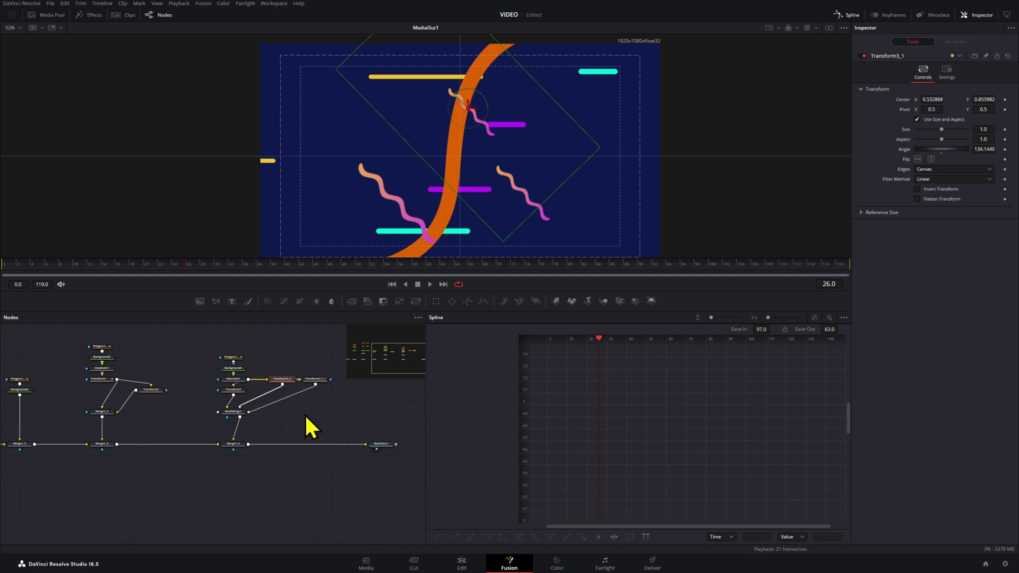